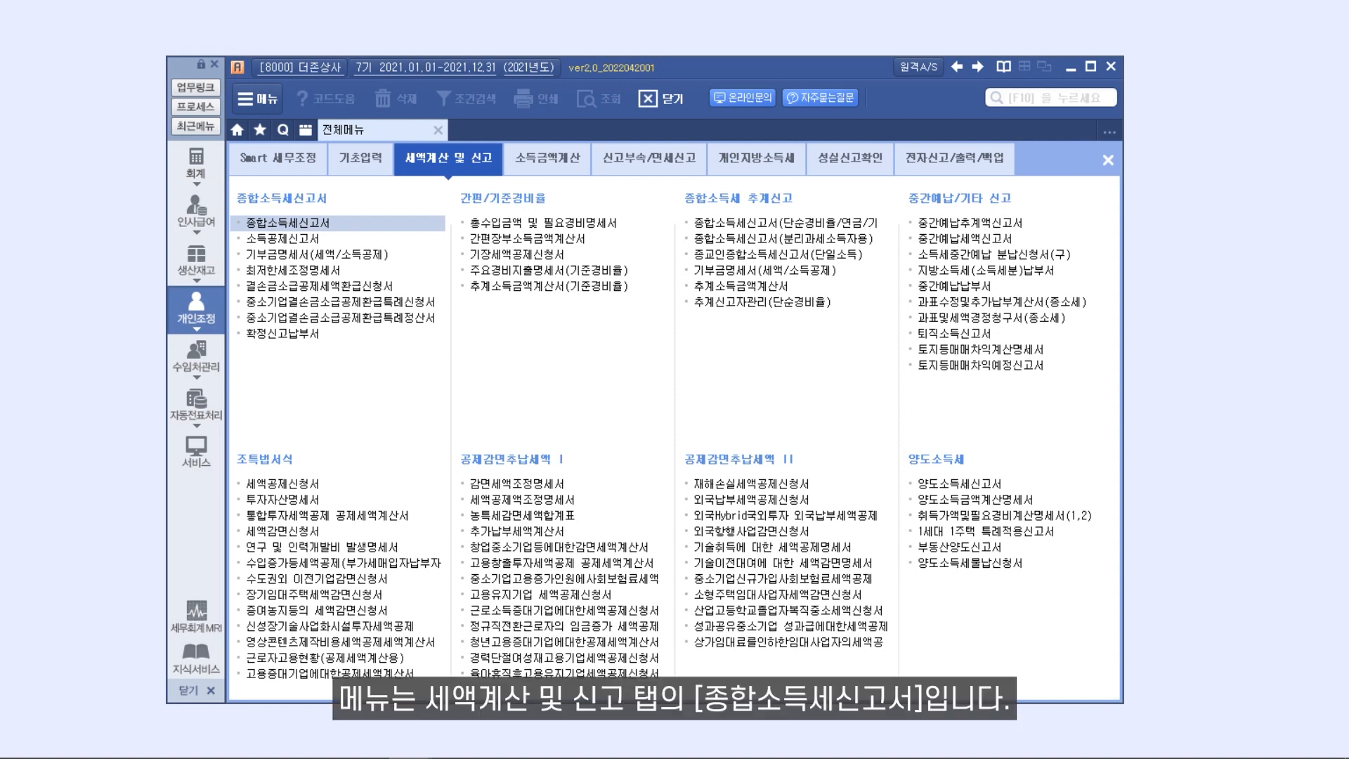
Open the 종합소득세신고서 under 세액계산 및 신고 to see the 한국빌딩, 더존상사 and 길동식당 income figures.
click(376, 222)
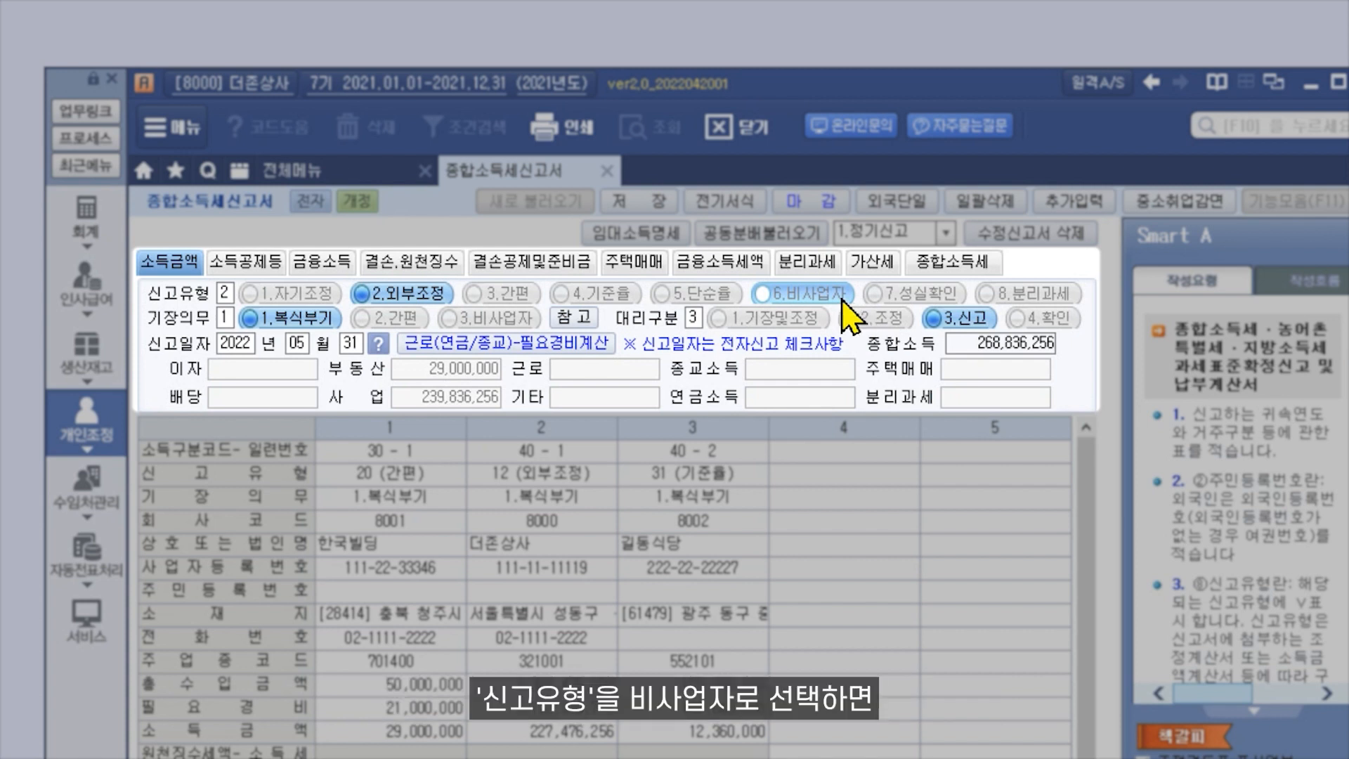
click(842, 298)
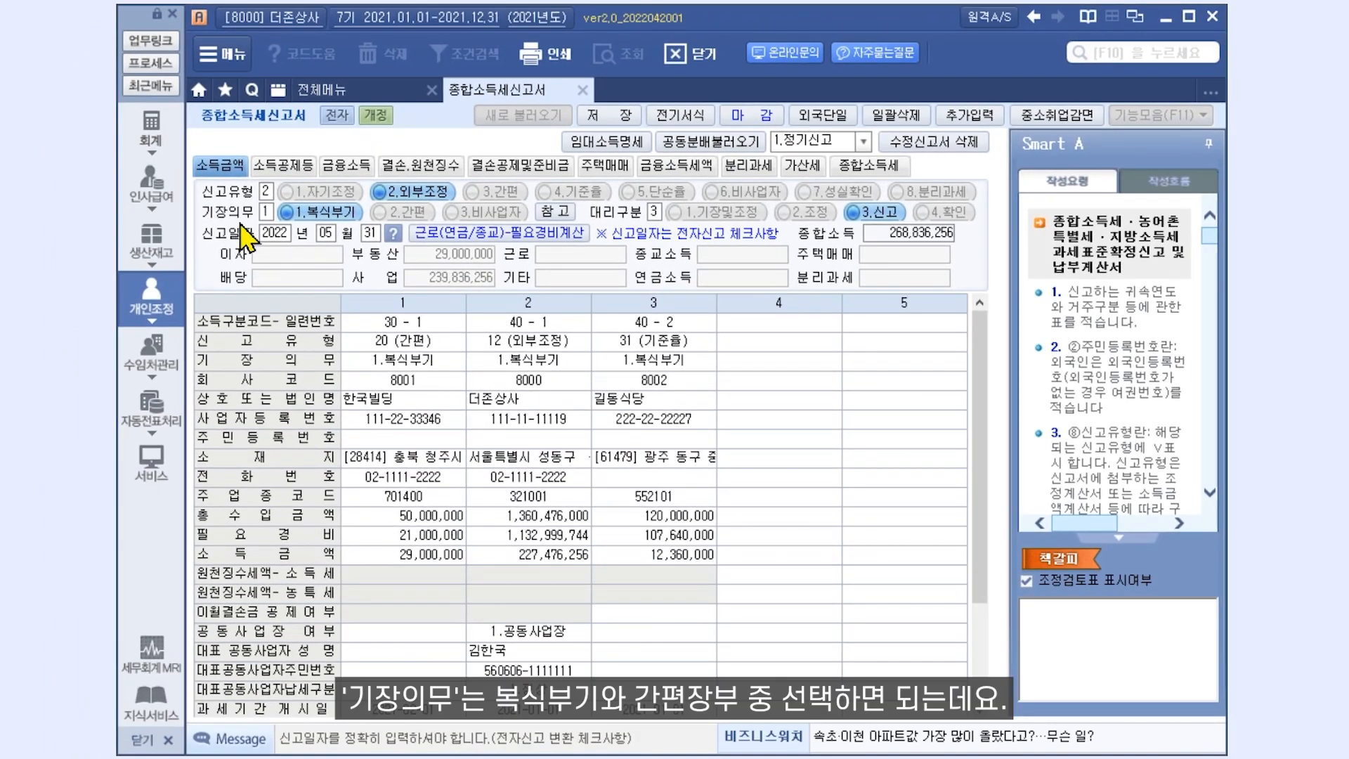
click(547, 213)
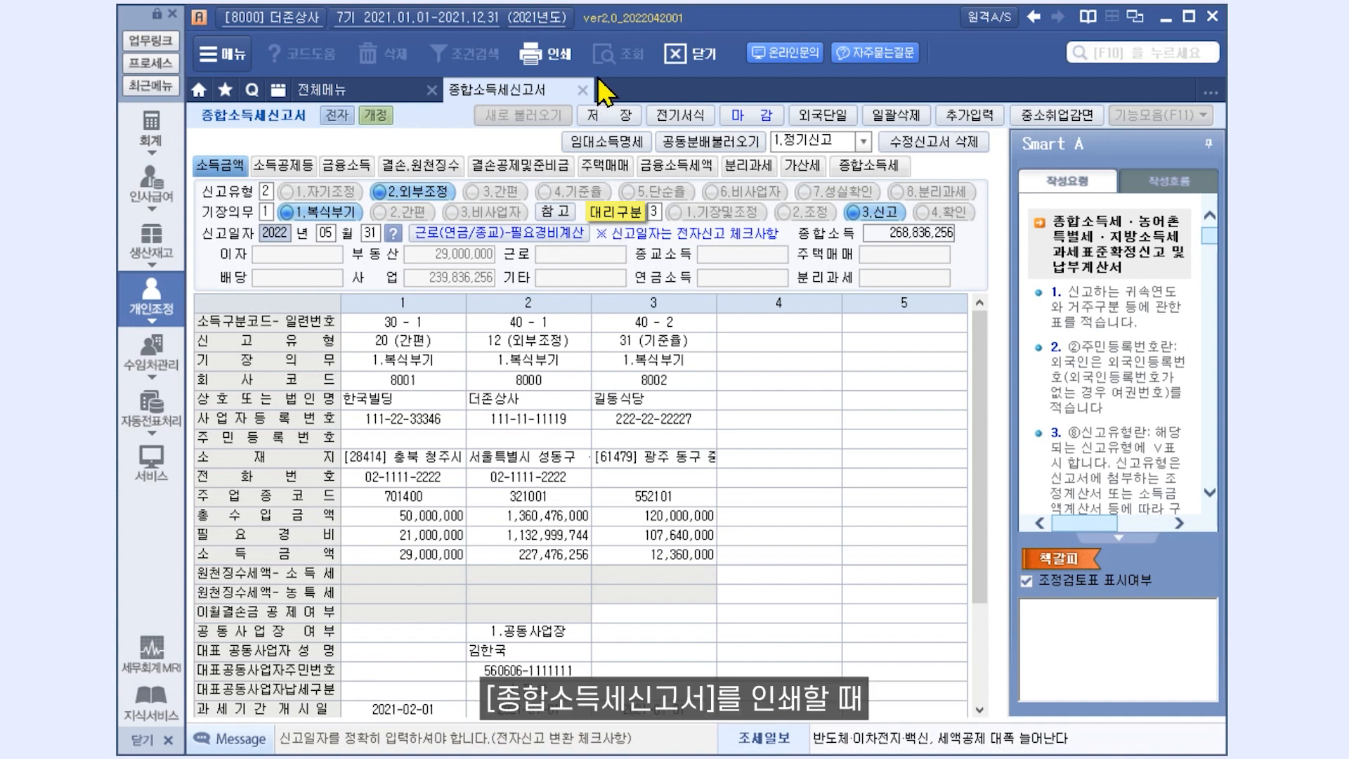
click(540, 53)
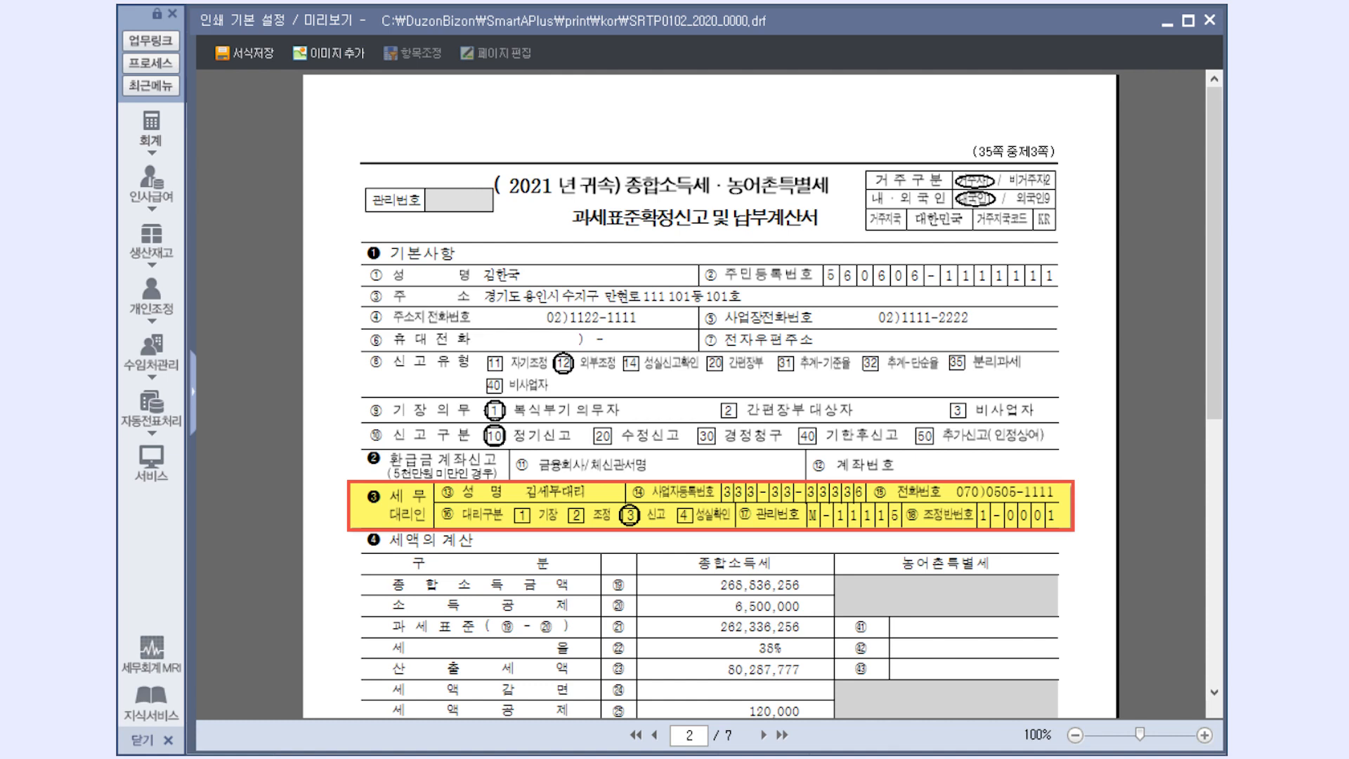
click(1210, 20)
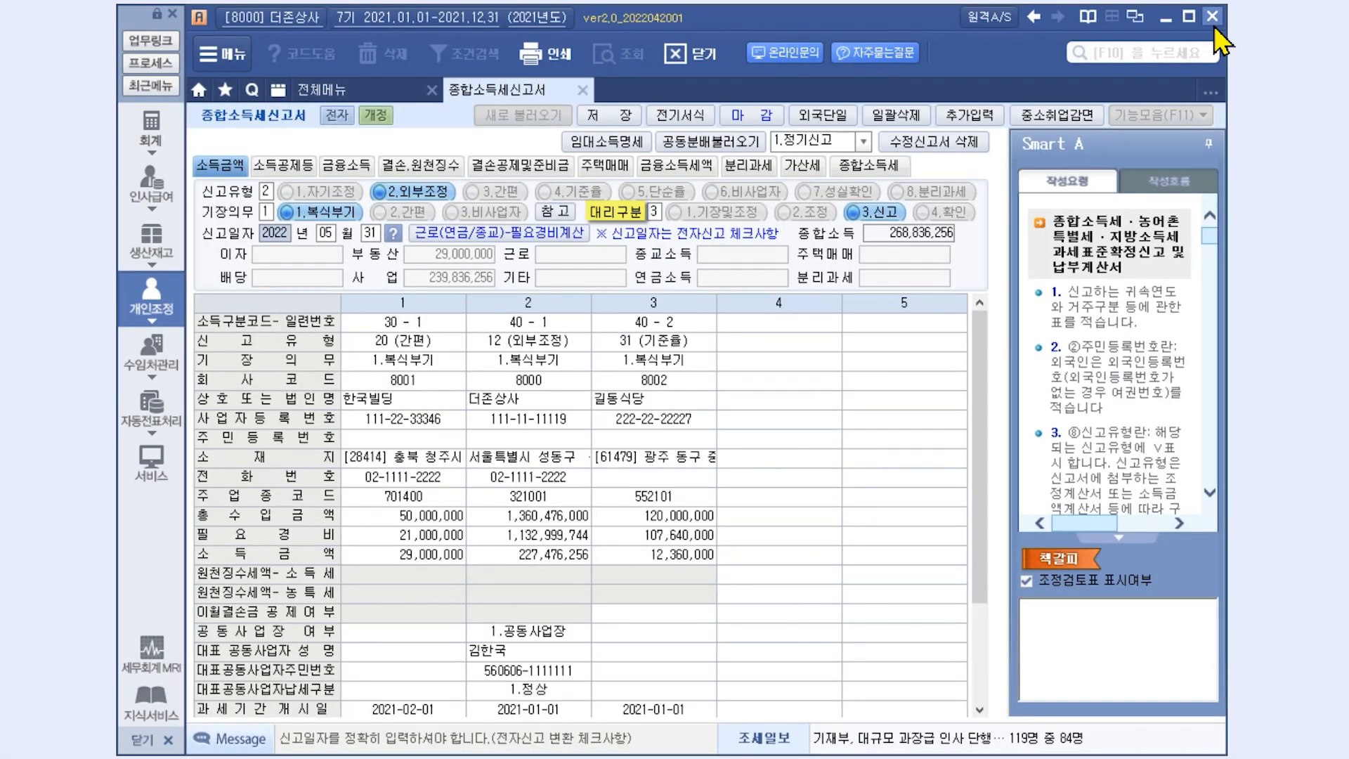
click(655, 212)
key(space)
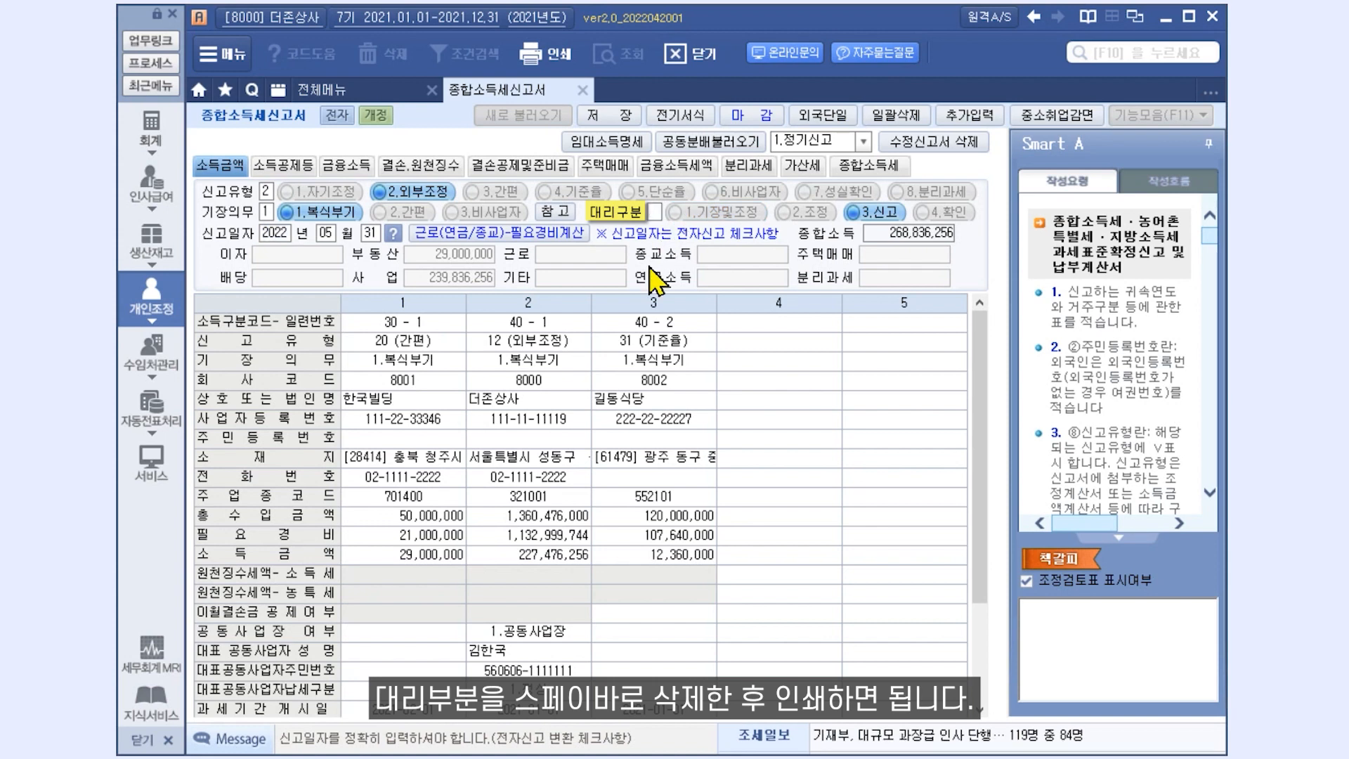
click(541, 57)
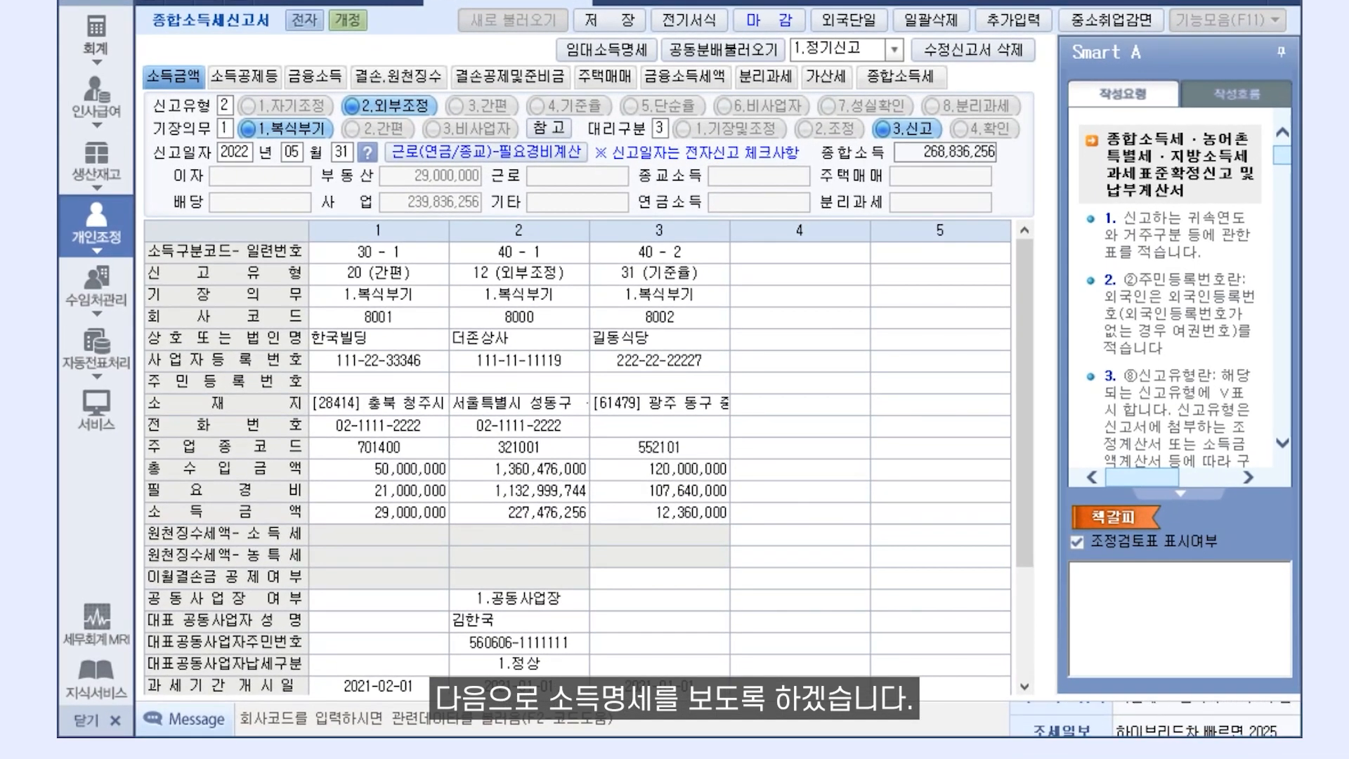
click(367, 255)
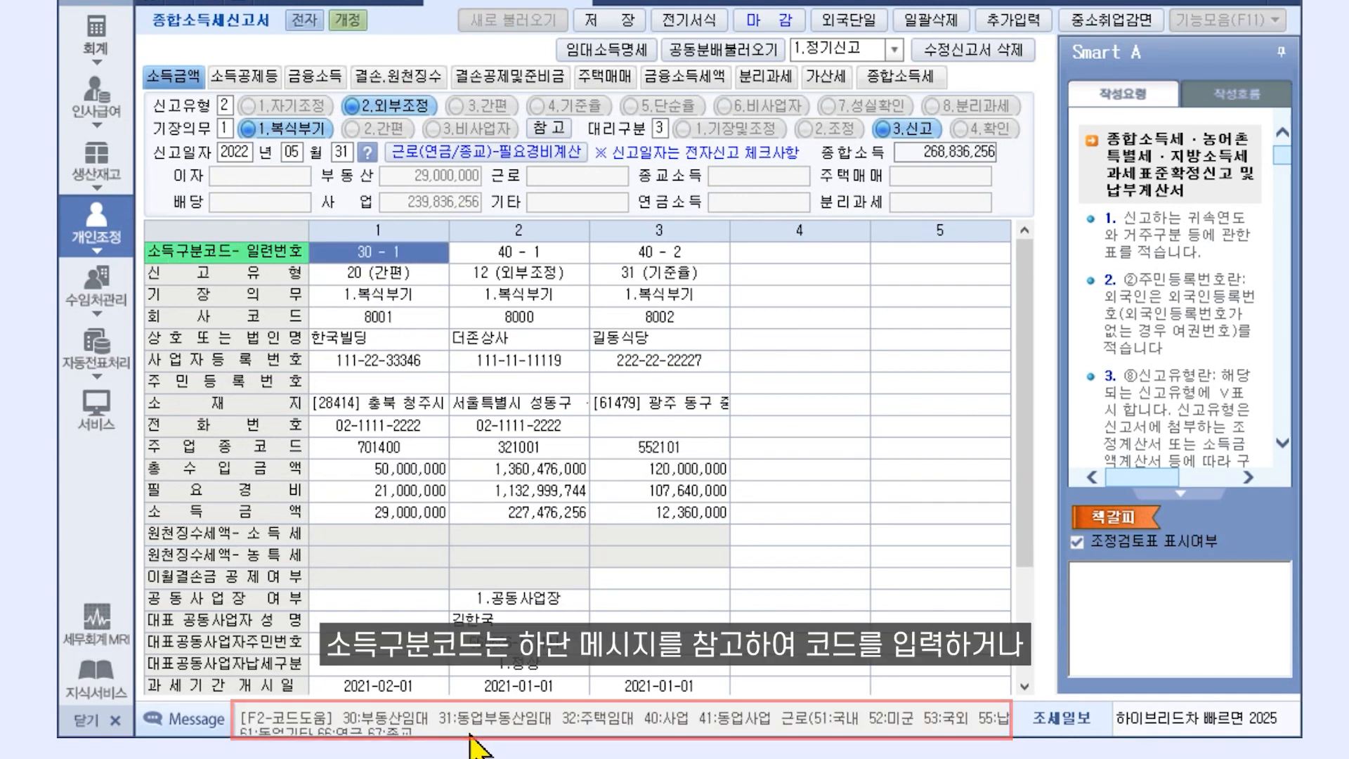
key(F2)
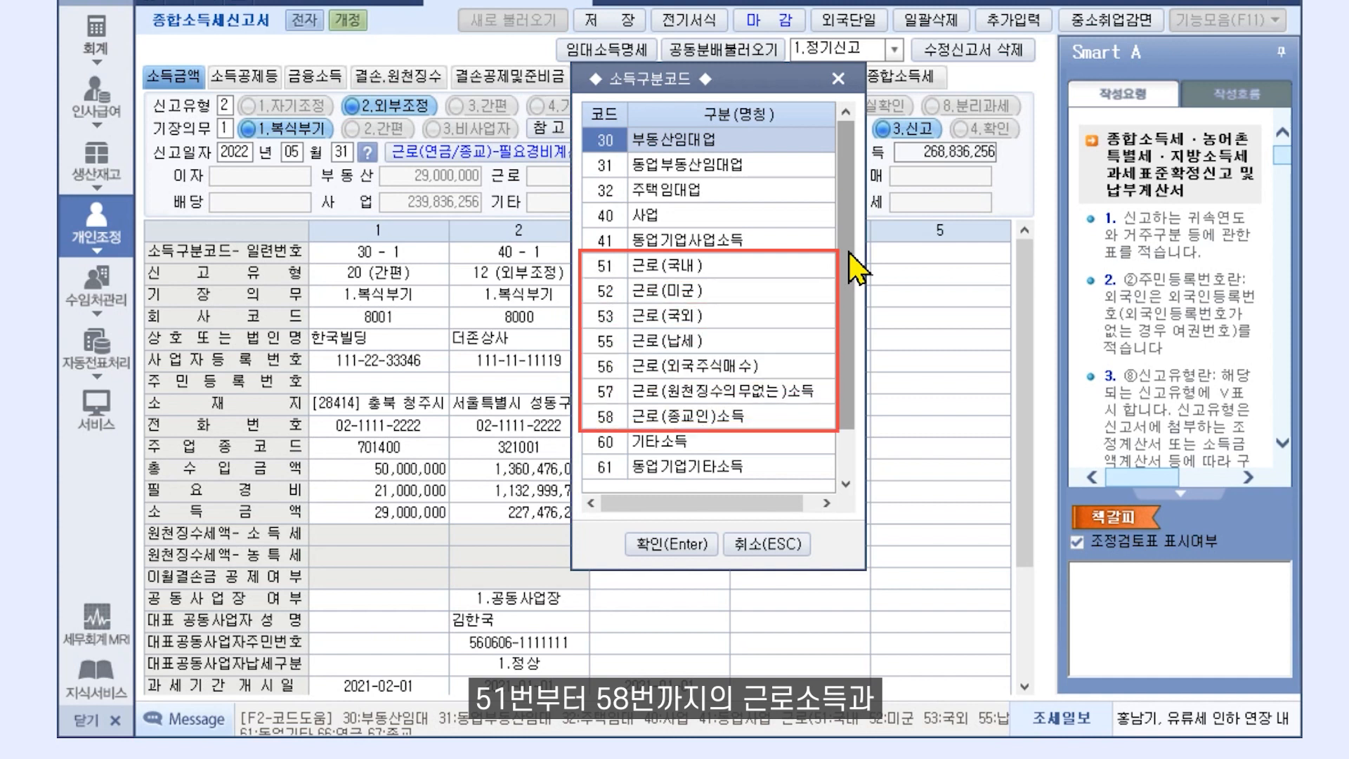
drag(849, 253, 859, 331)
key(Down)
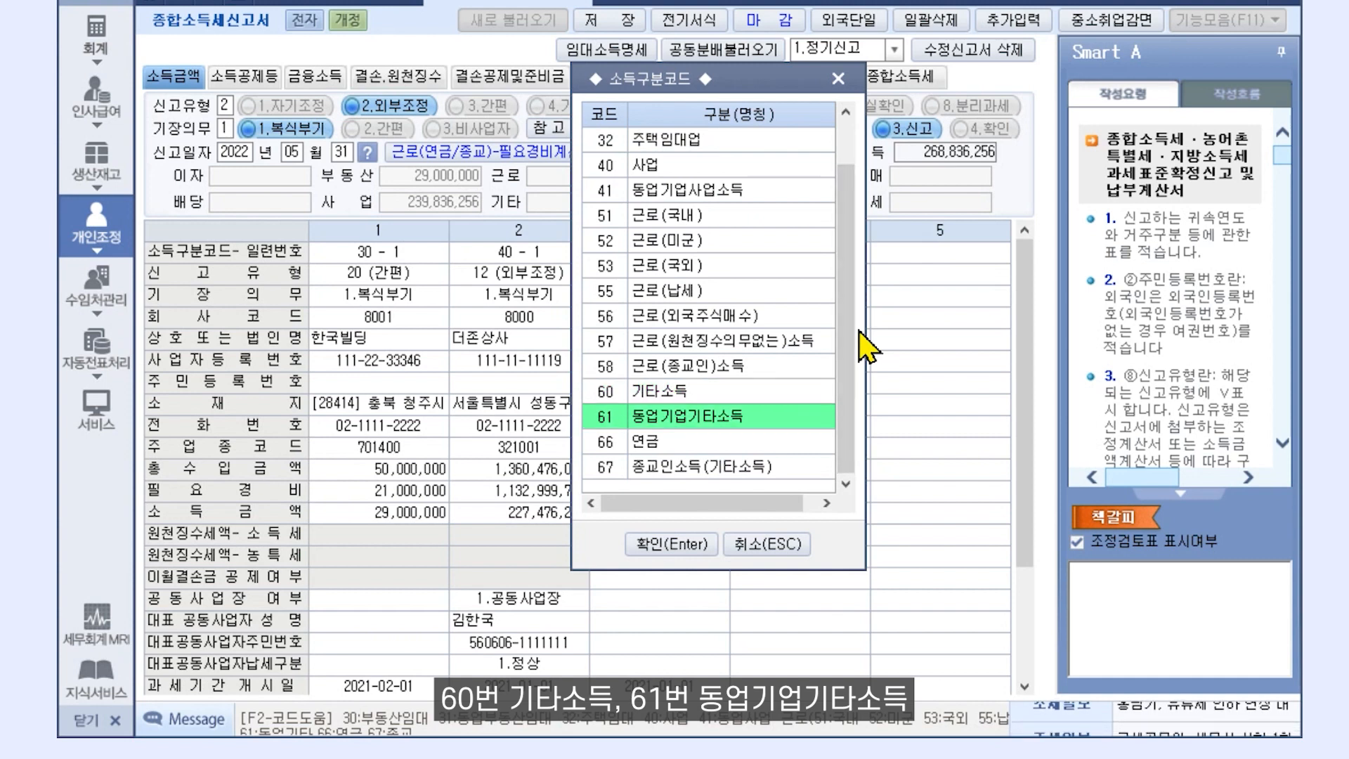
key(Down)
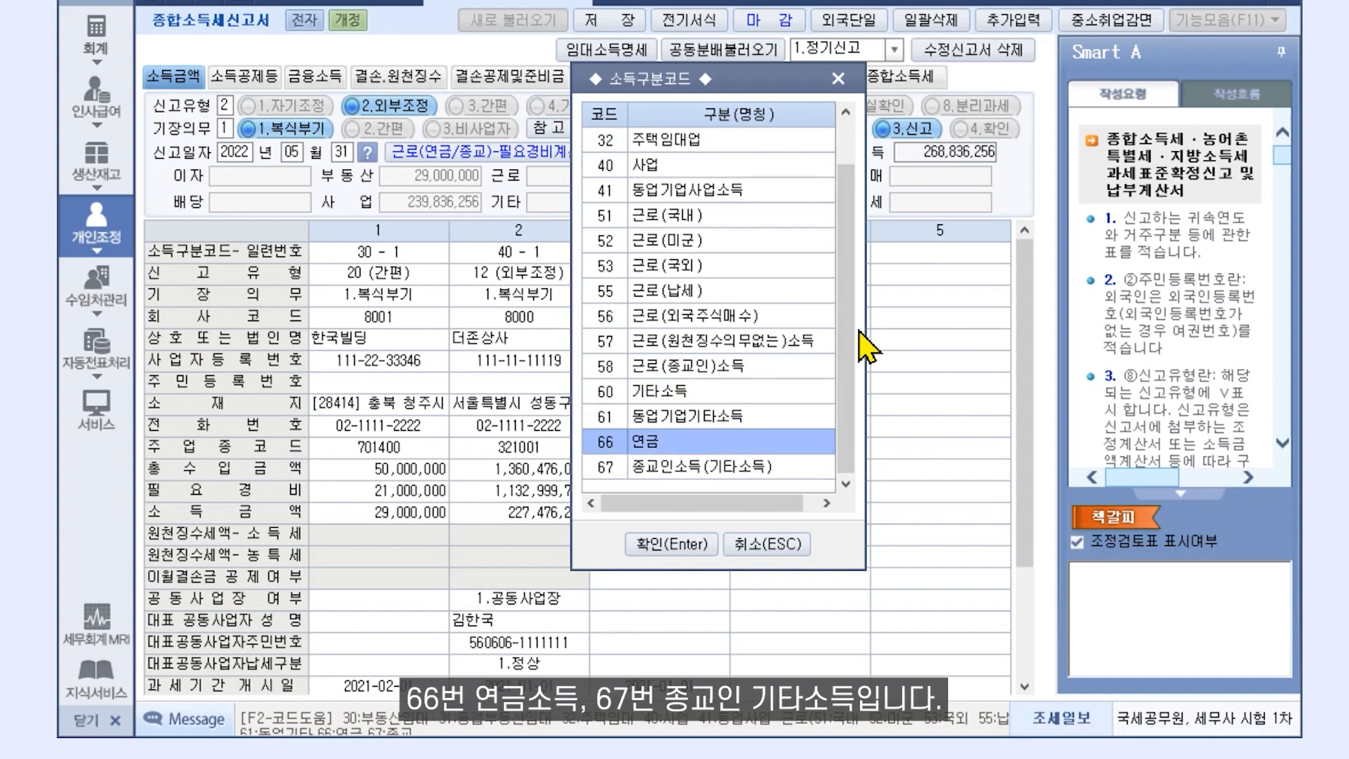
key(Down)
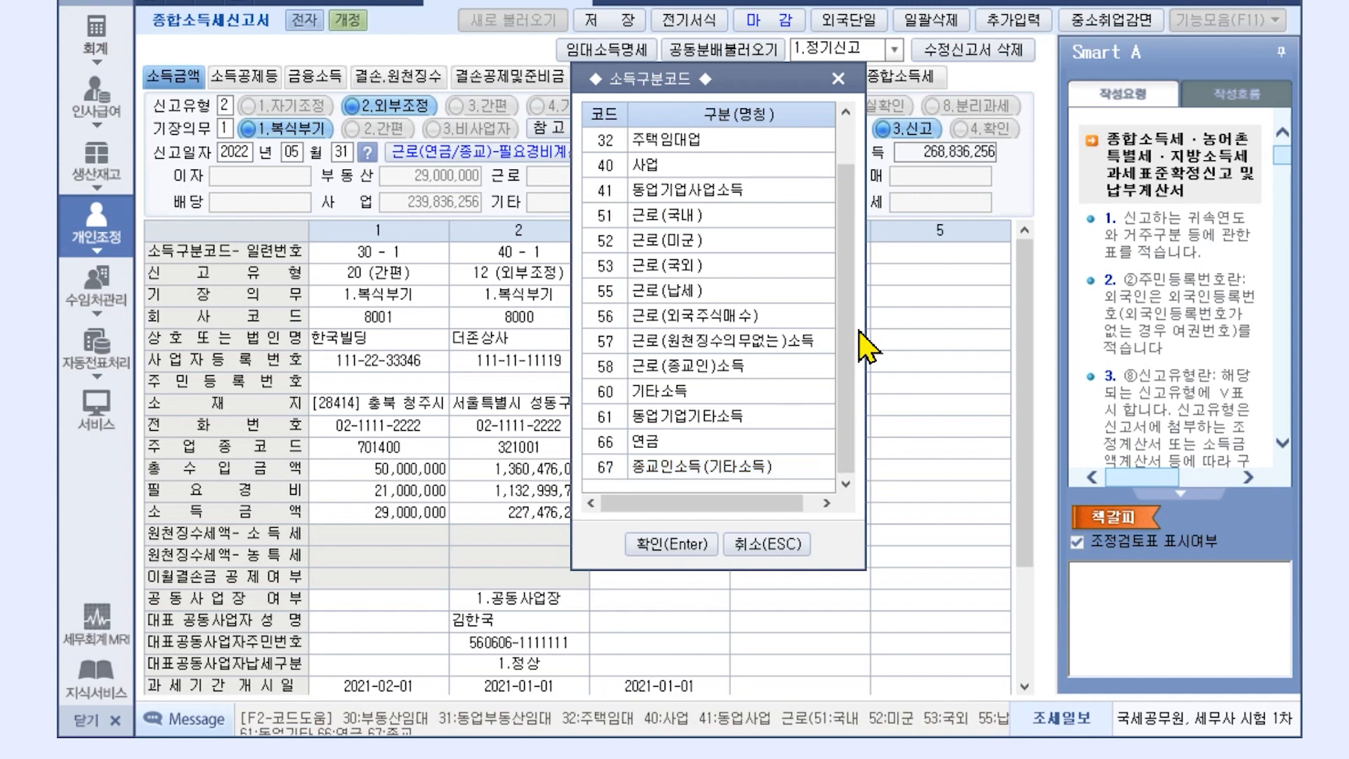
scroll(852, 330, up, 2)
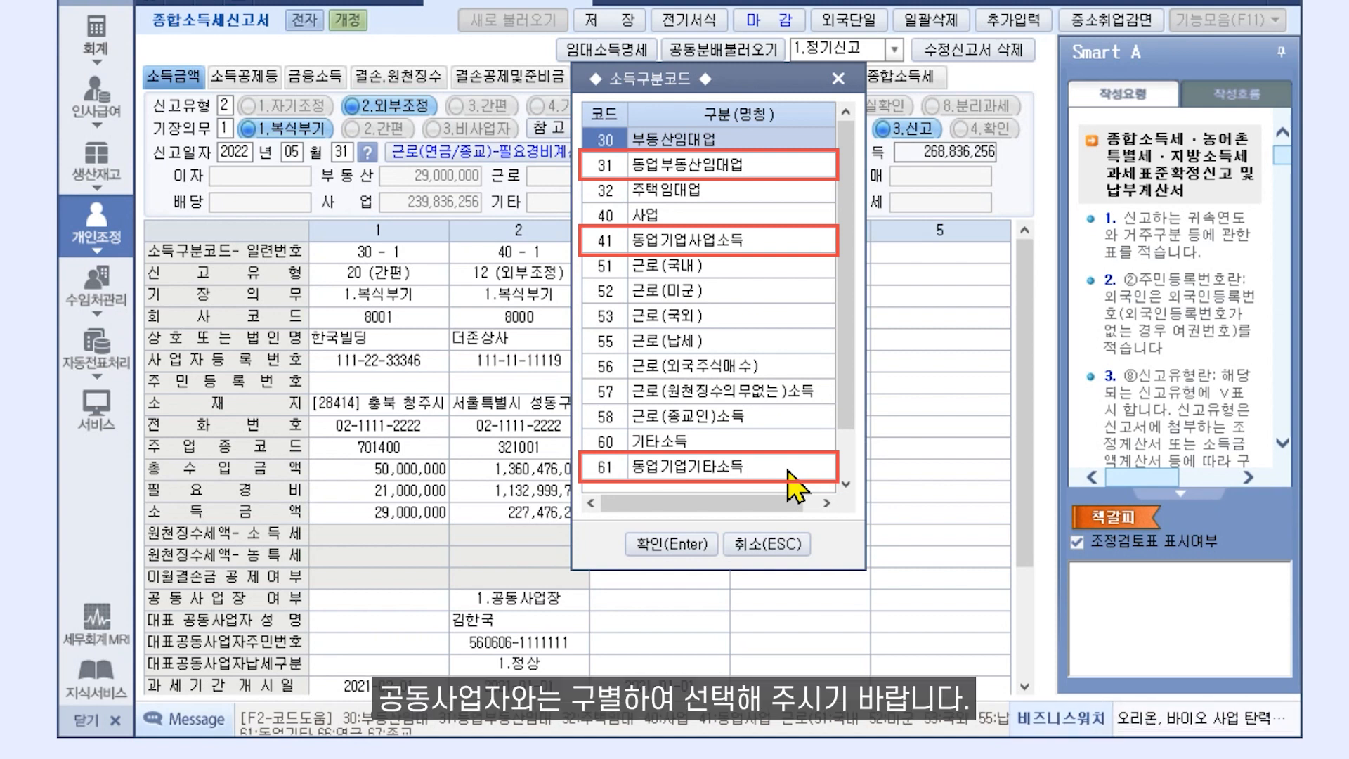
click(767, 543)
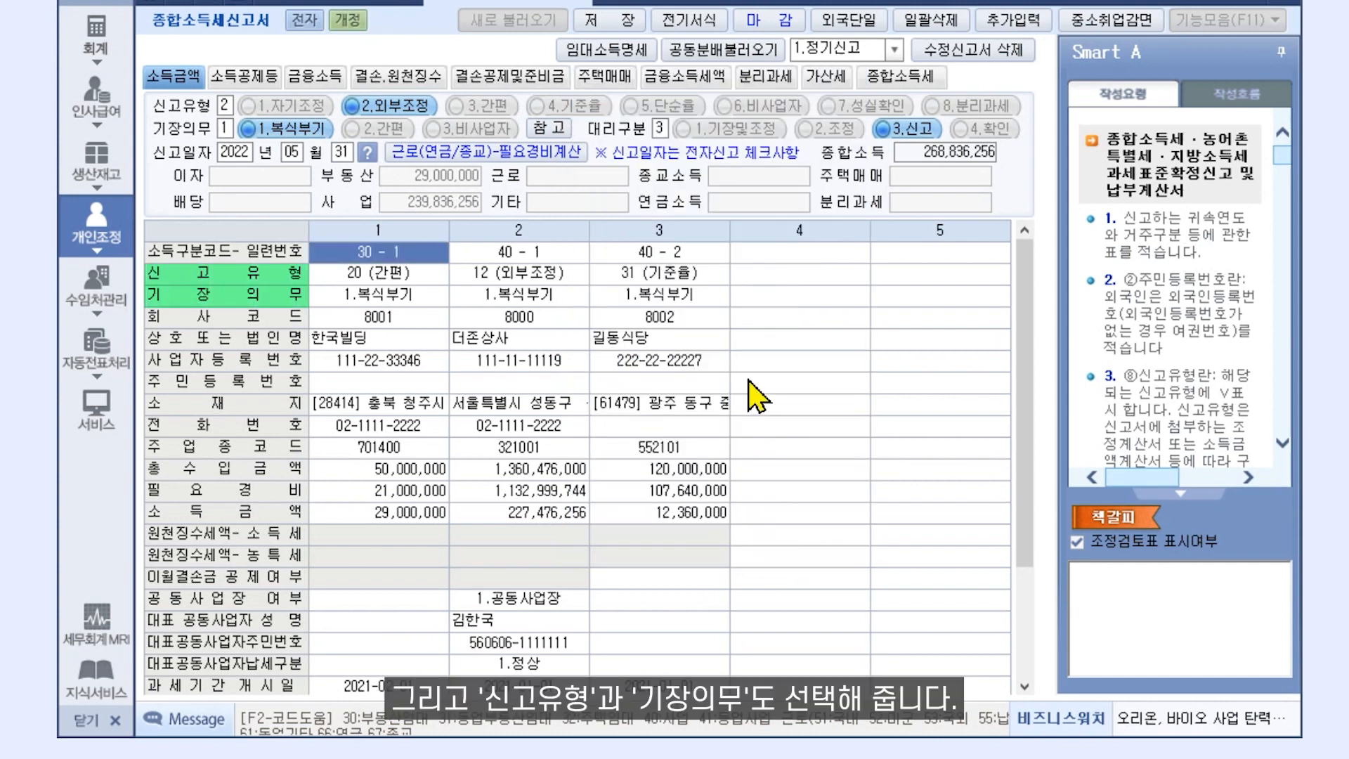
Reload company 8000 더존상사 into column 2's 회사코드, raising total income to 420,487,092.
double_click(460, 319)
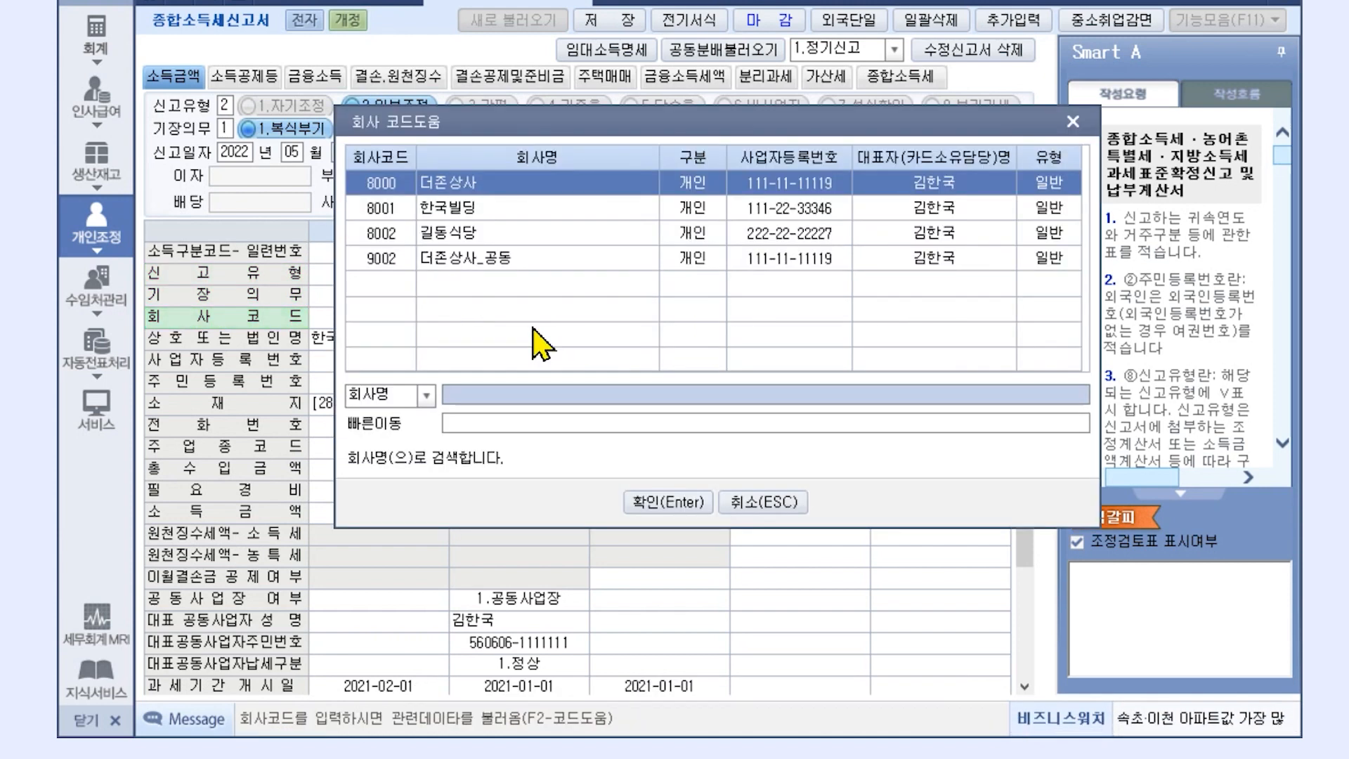
key(Return)
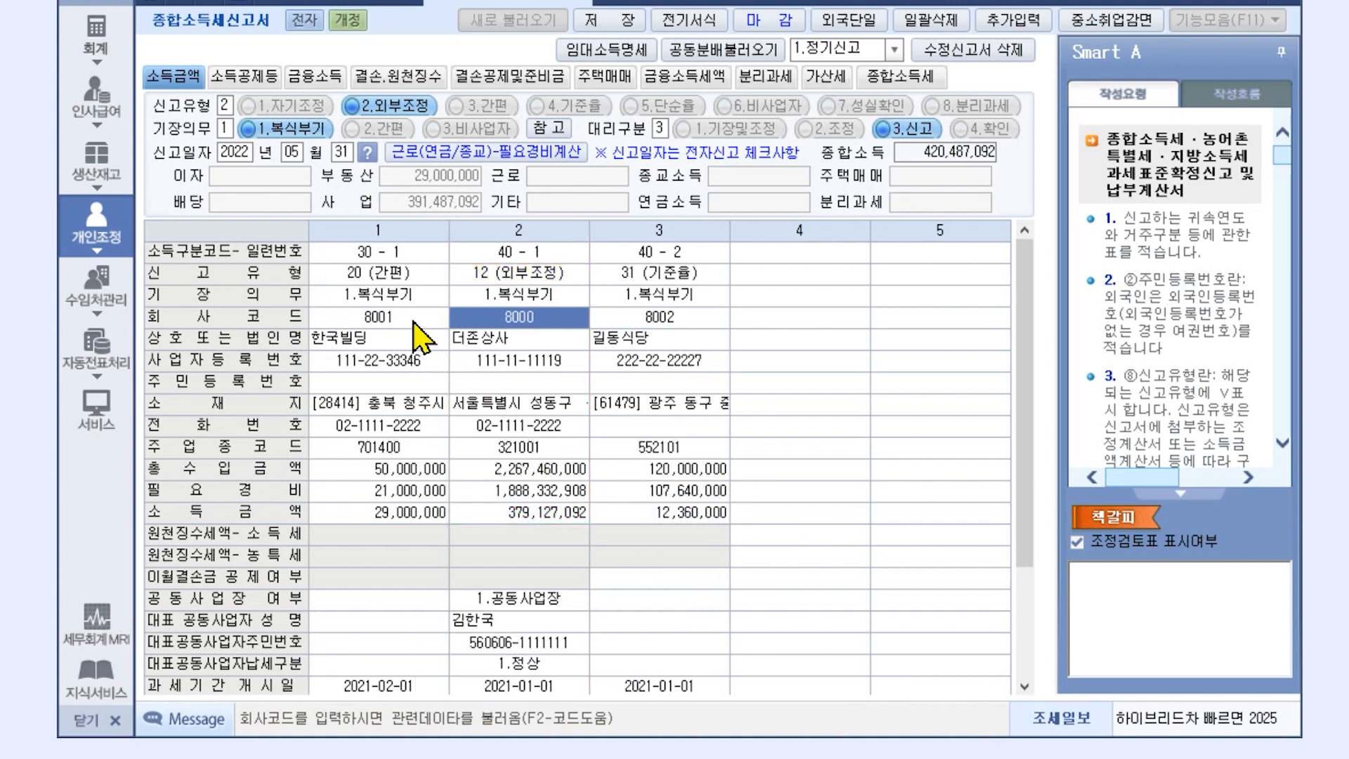
click(416, 274)
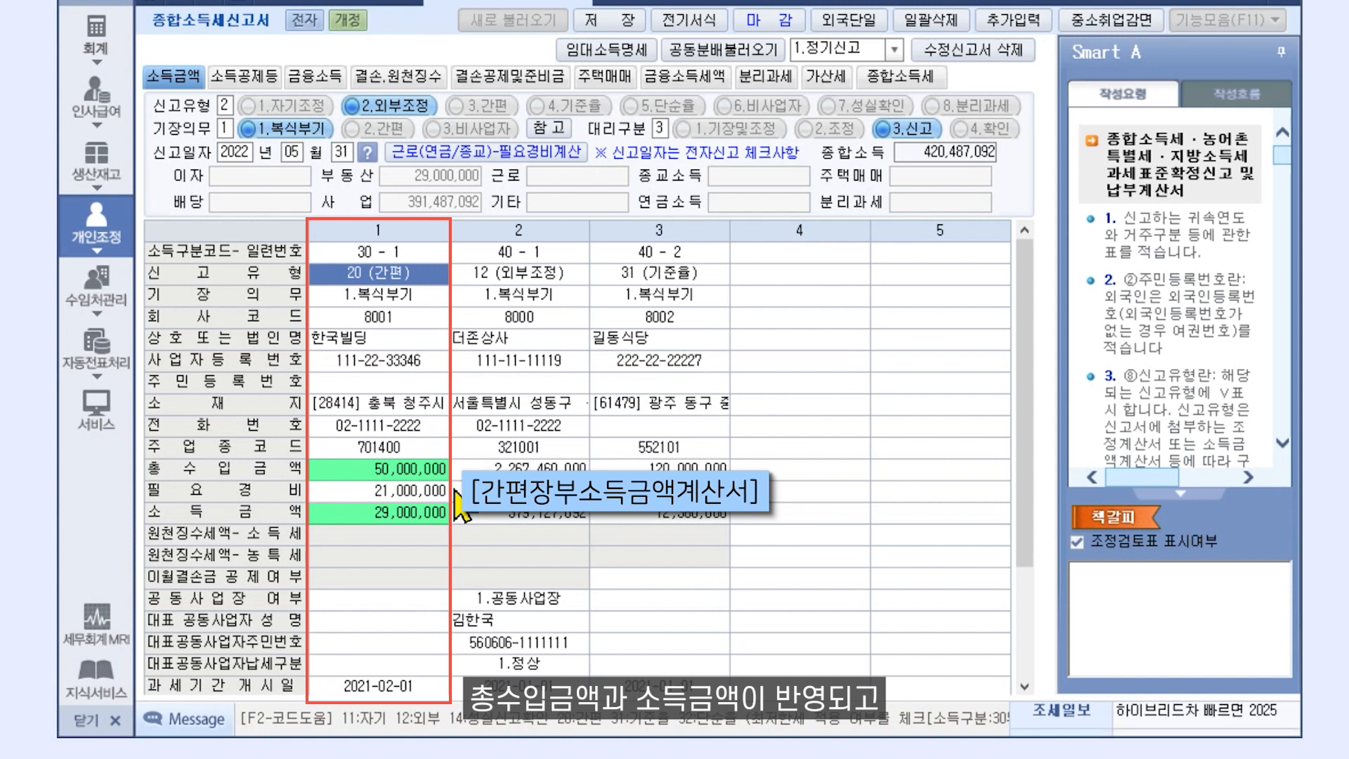
Change column 2's 신고유형 to 32 (단순율), recalculating its income to 210,873,780.
click(690, 278)
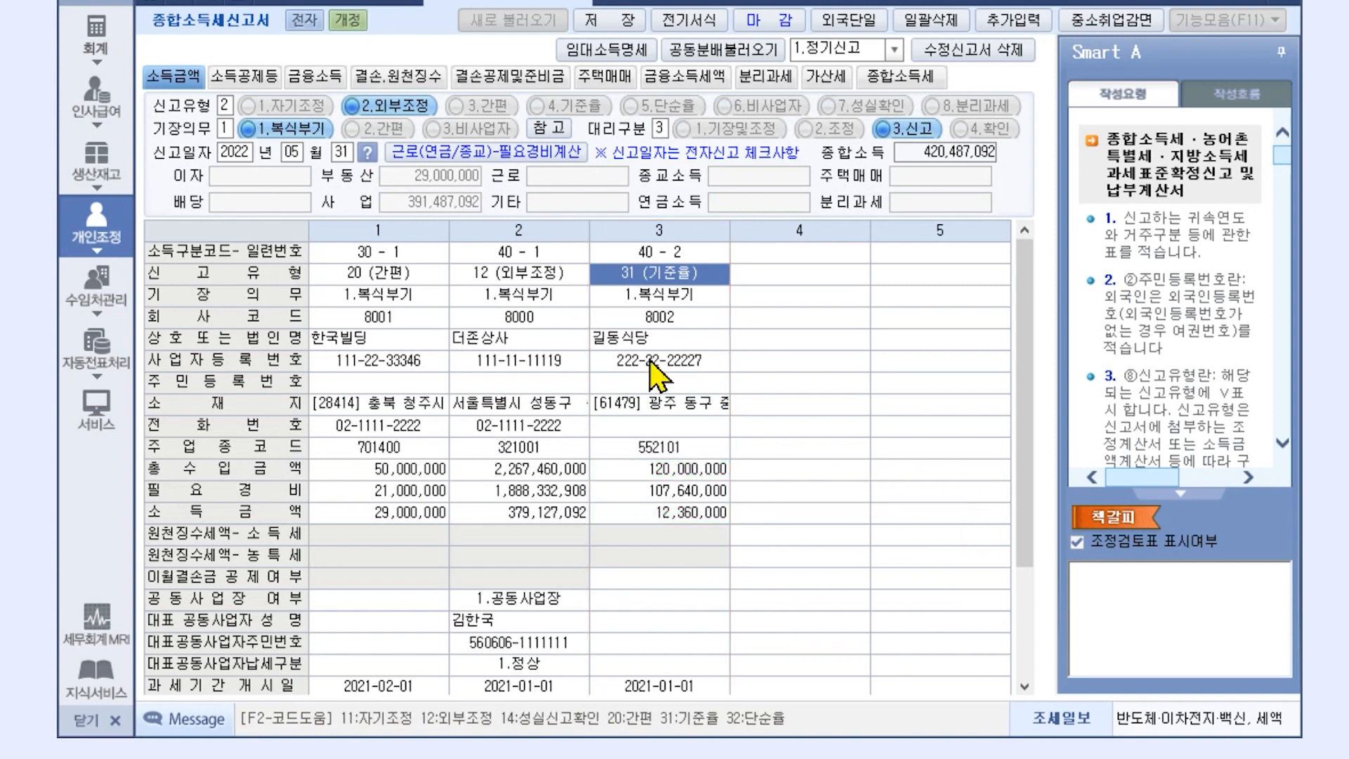
click(558, 280)
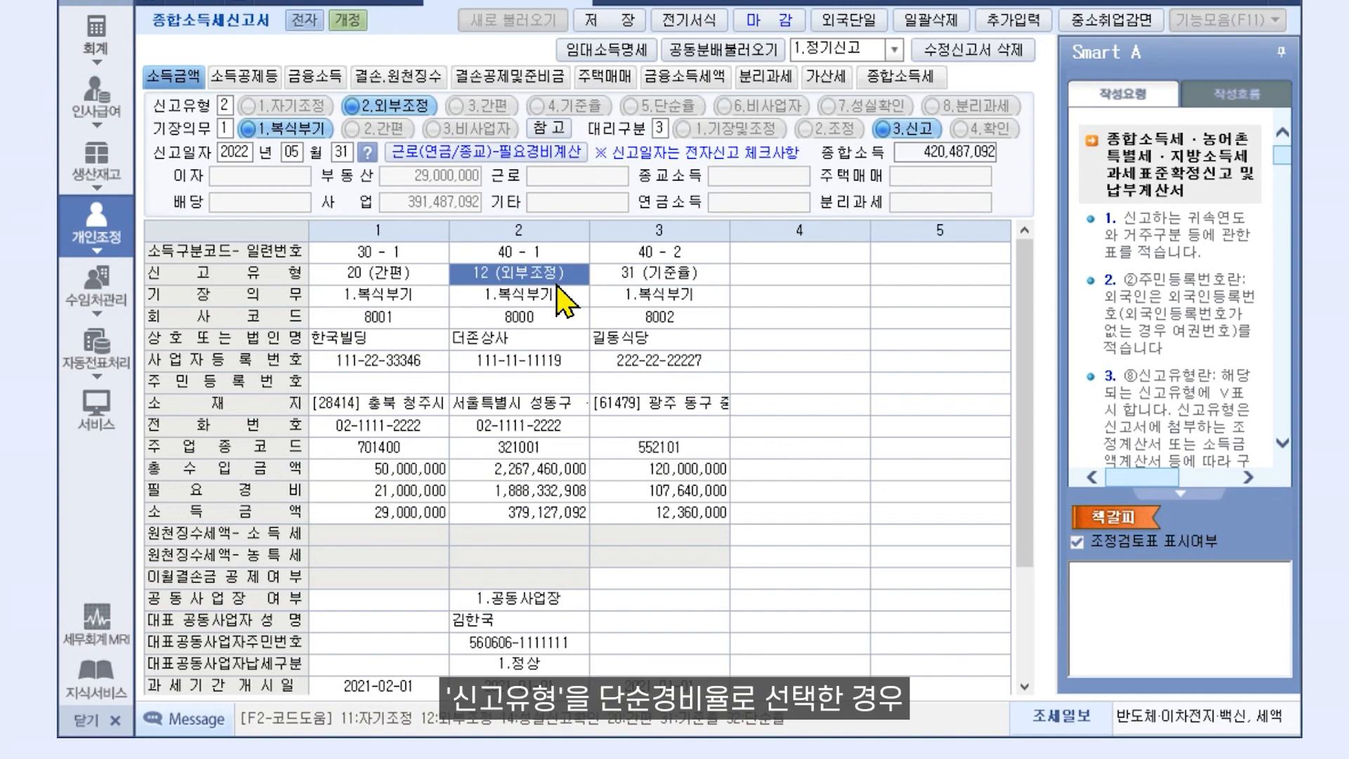
text(32)
key(Return)
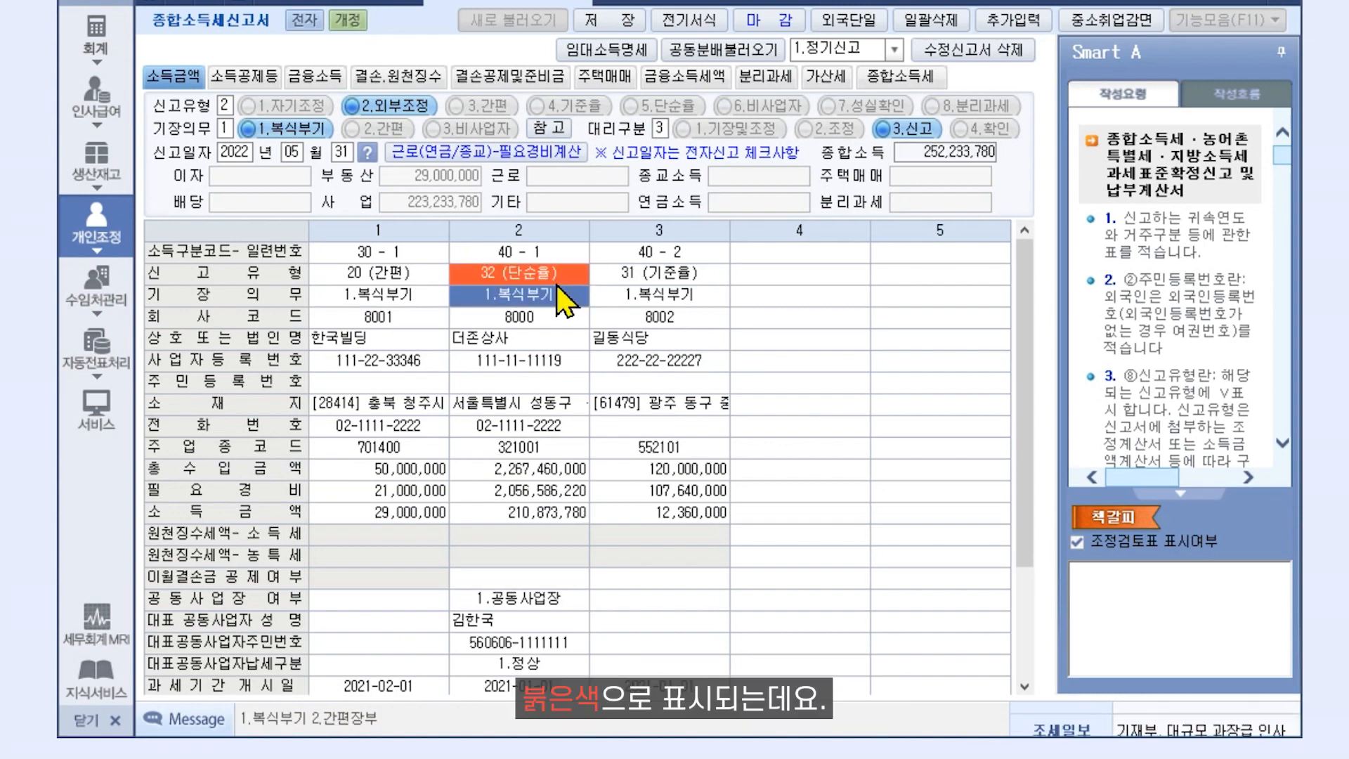
key(Return)
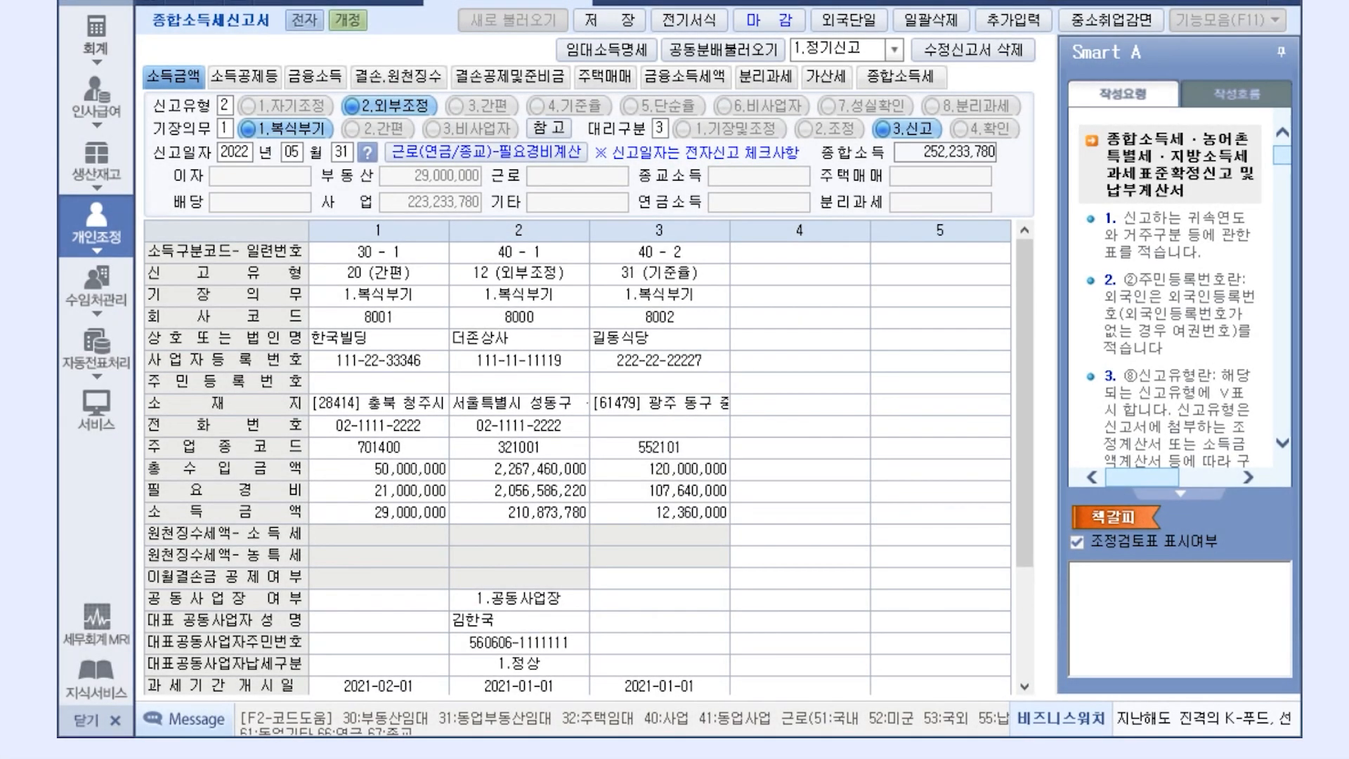
click(814, 256)
text(40)
key(Return)
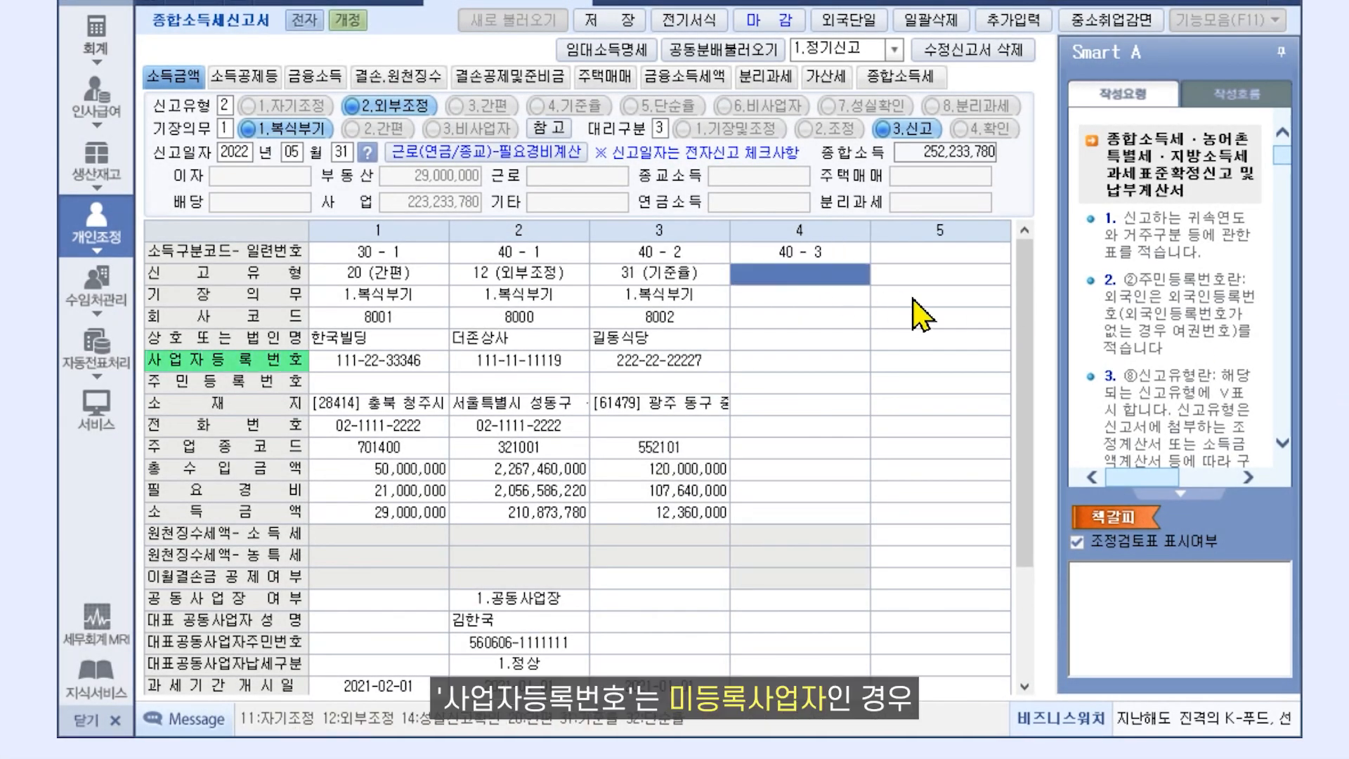
text(20)
key(Return)
key(Return)
key(Return)
key(Return)
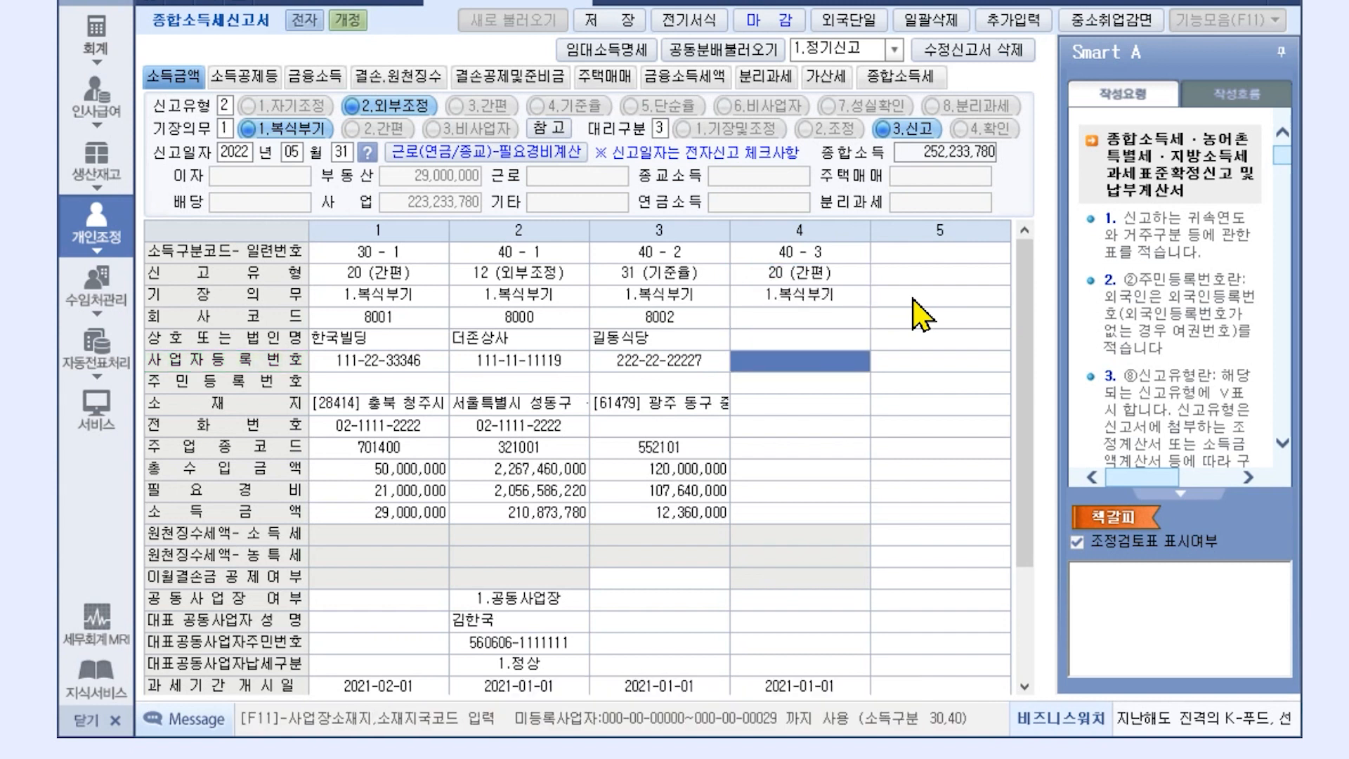
text(000-00-00000)
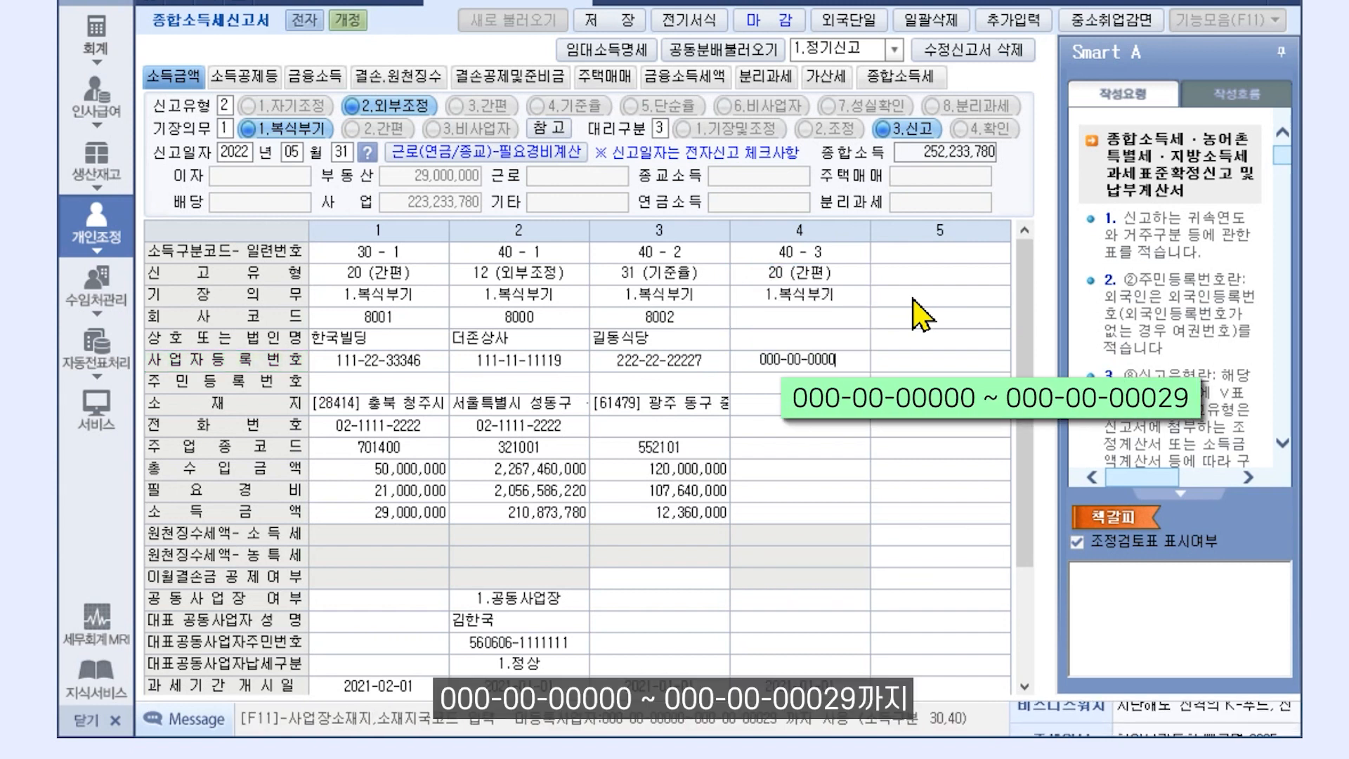
key(Return)
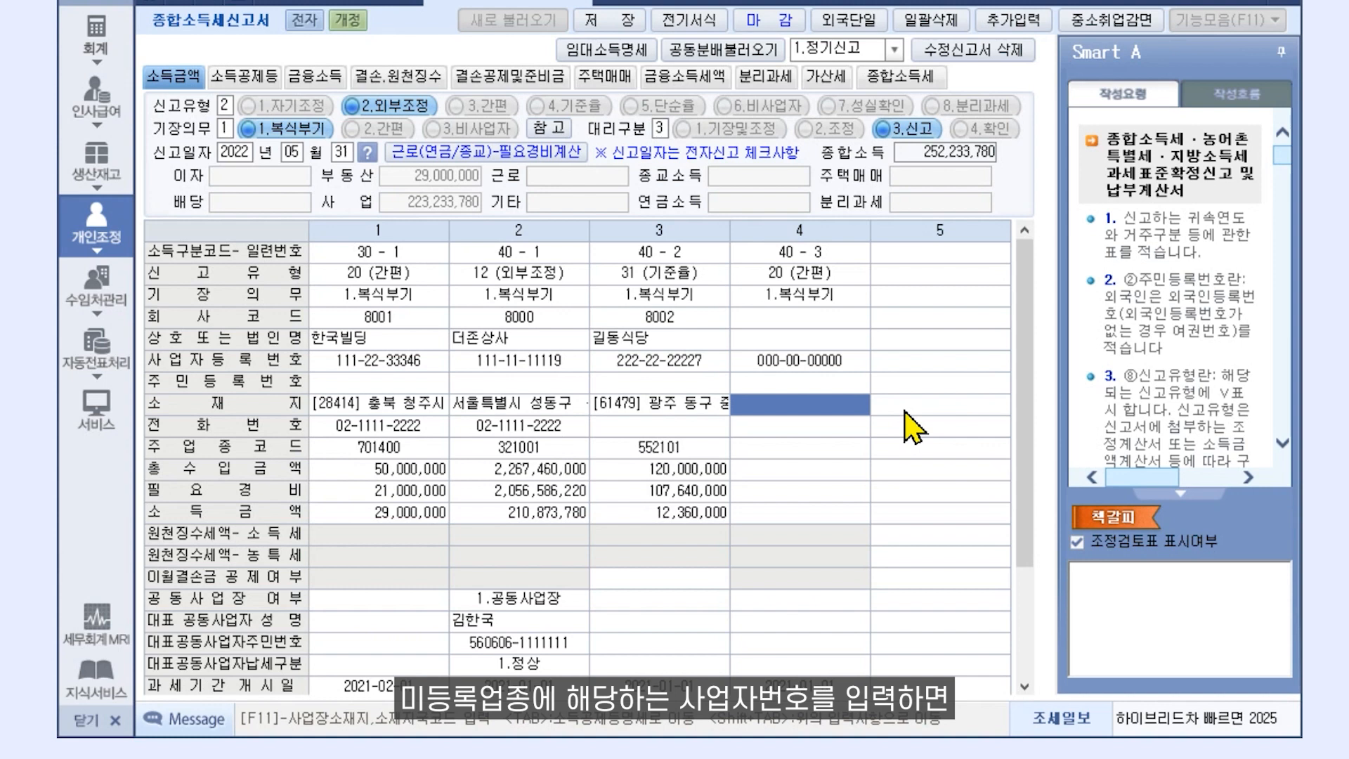
Browse the 주업종코드 list for column 4, then close it.
click(834, 452)
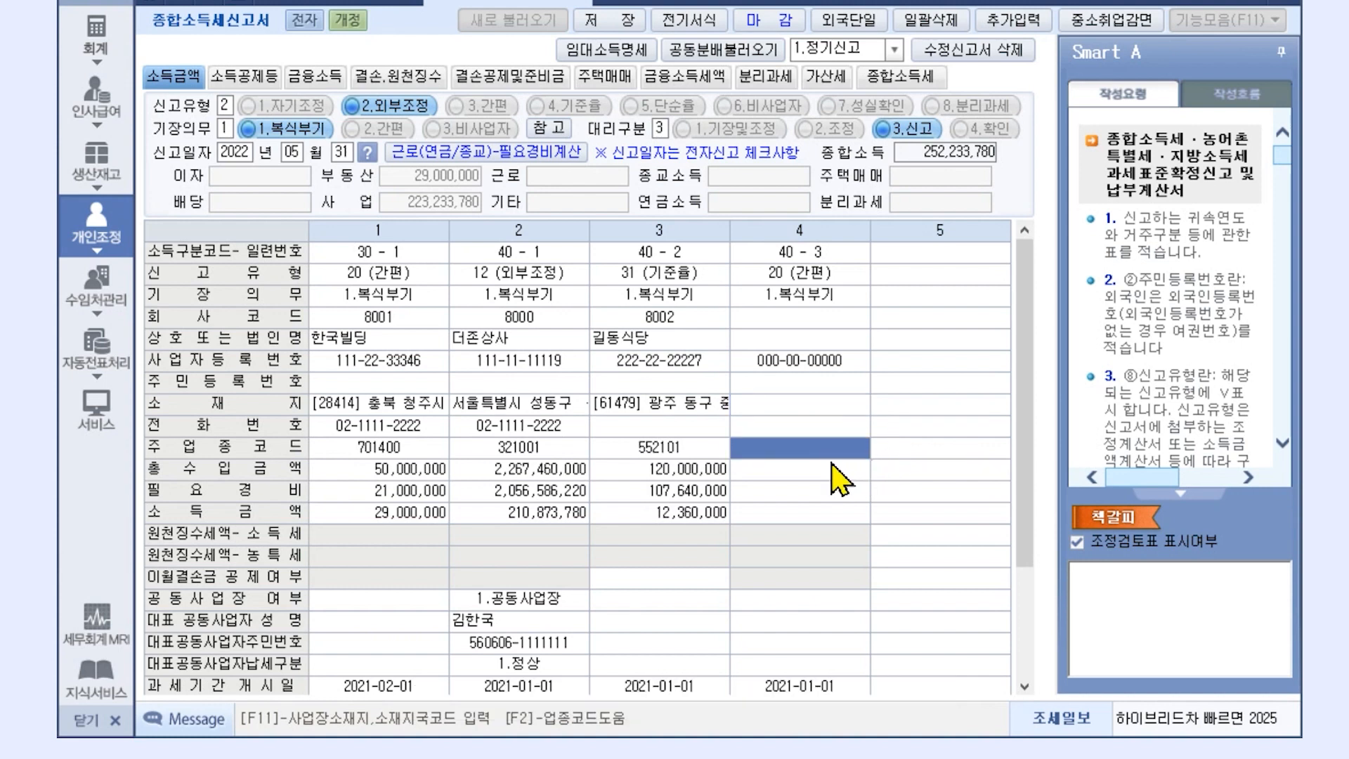
key(F2)
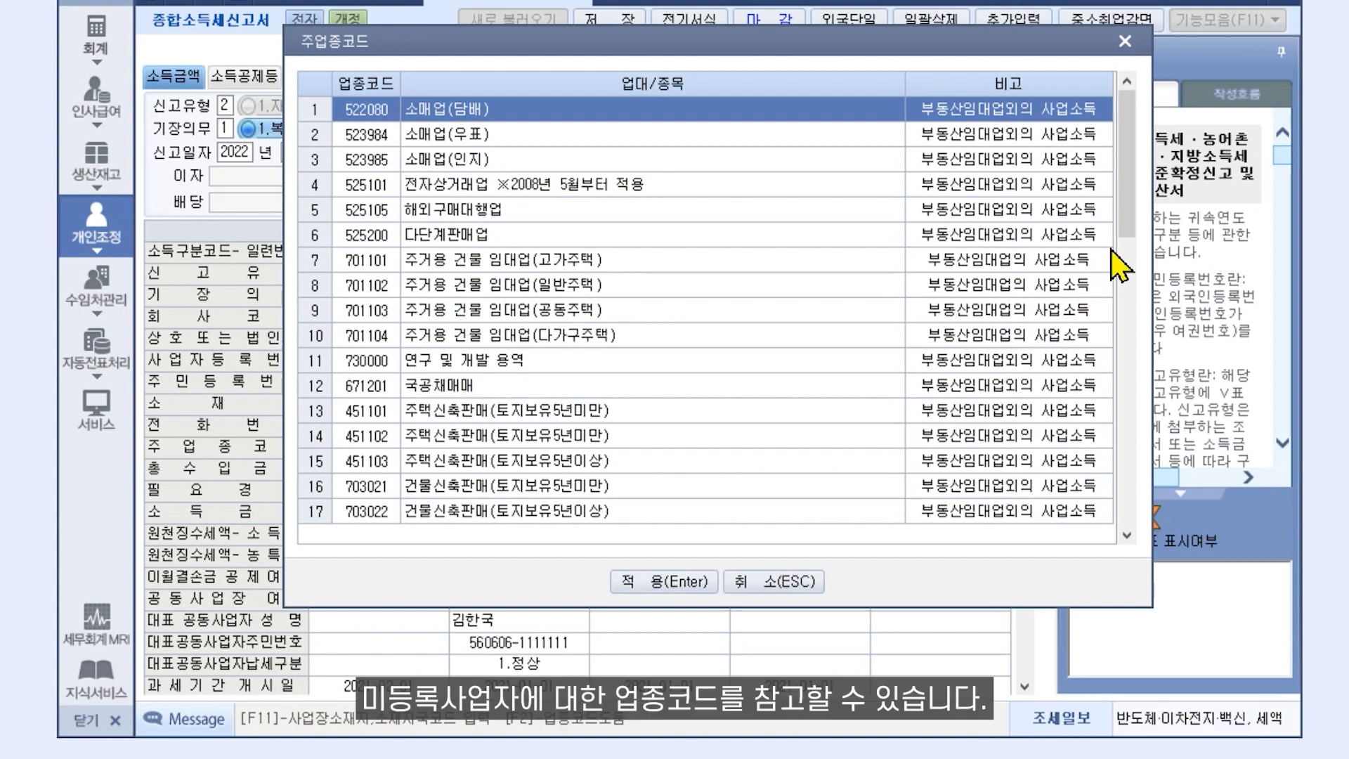
drag(1132, 232, 1133, 316)
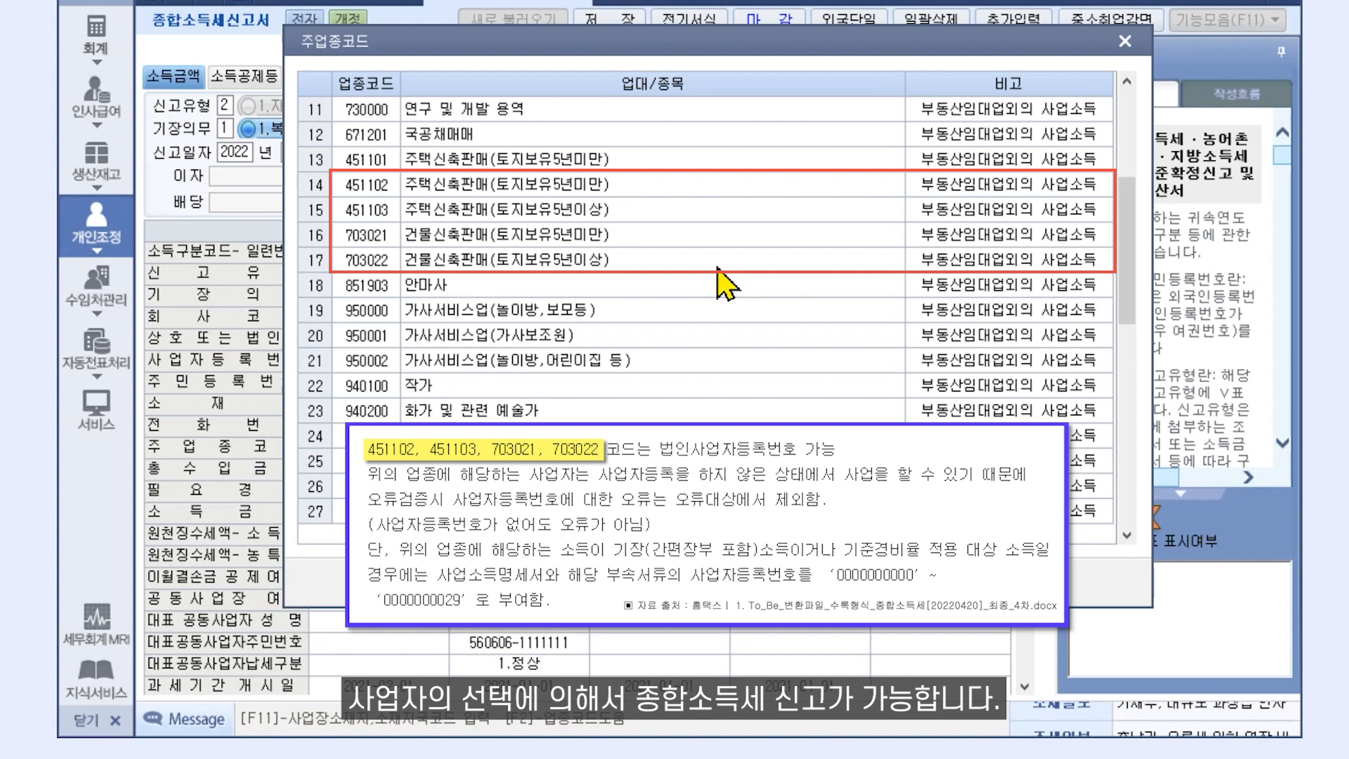
click(1125, 41)
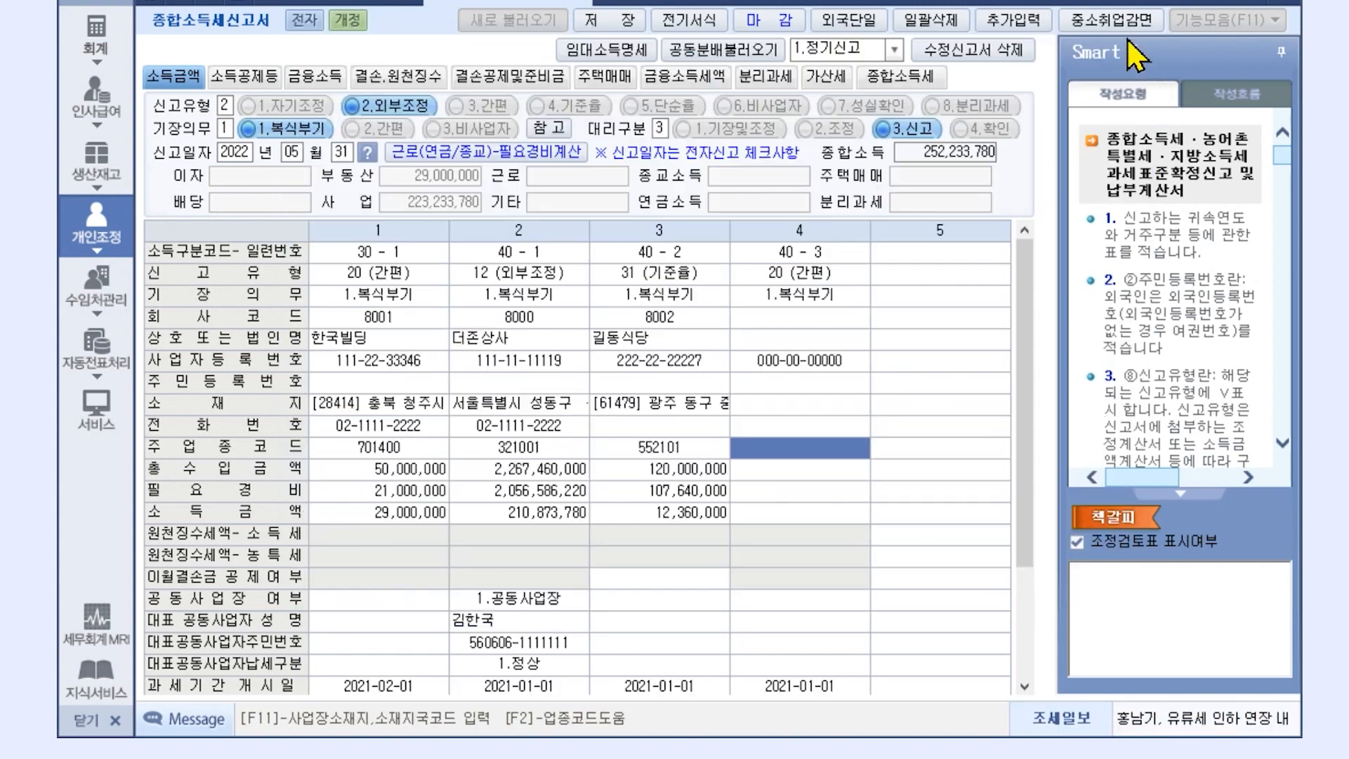
Check column 4's income category codes and review the 임대소득명세 summary.
click(818, 255)
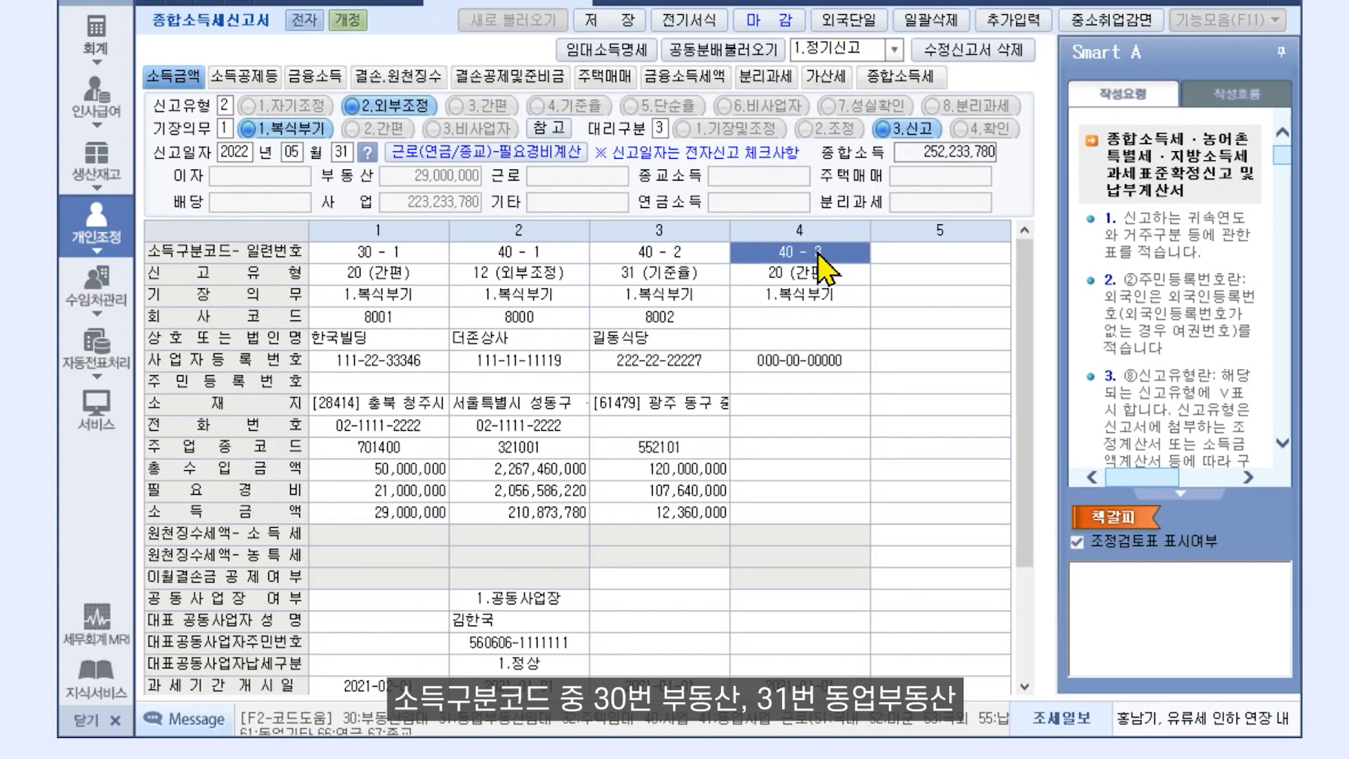
key(F2)
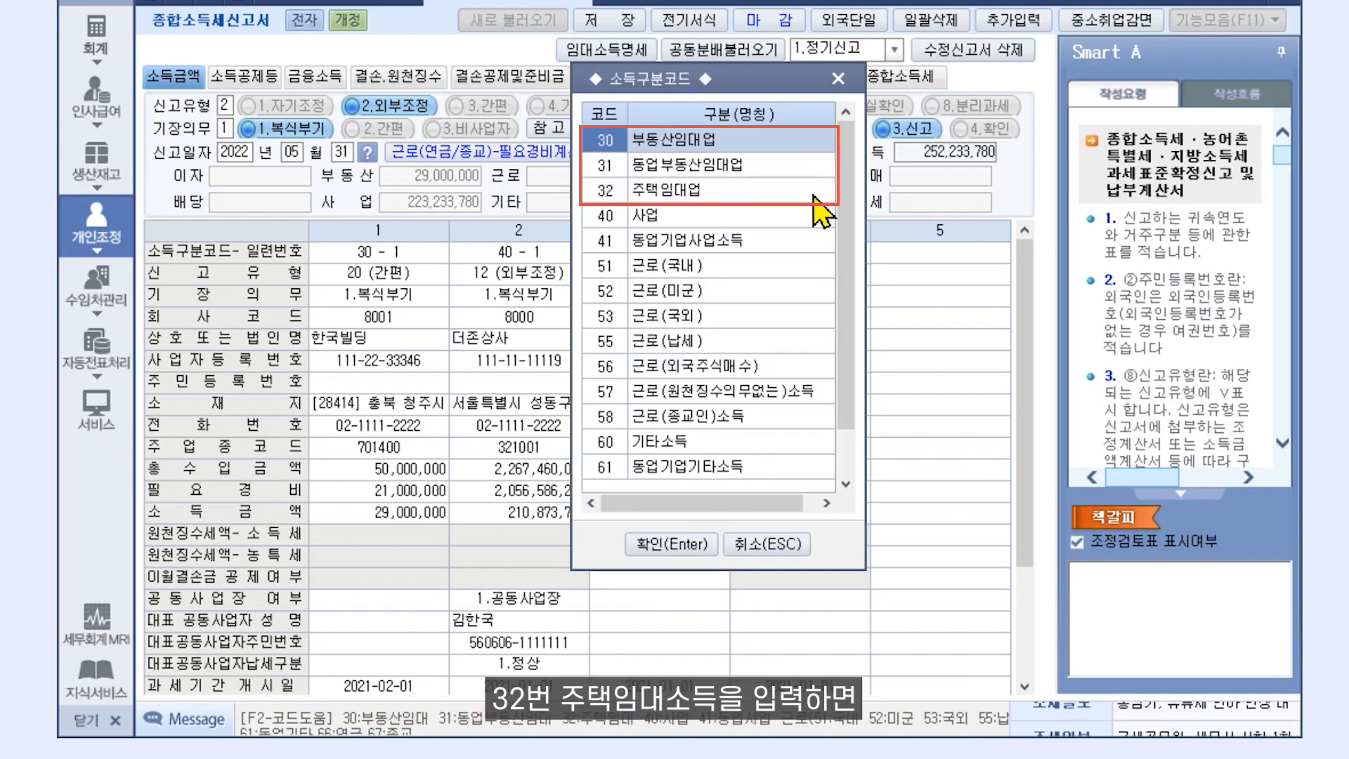
click(838, 79)
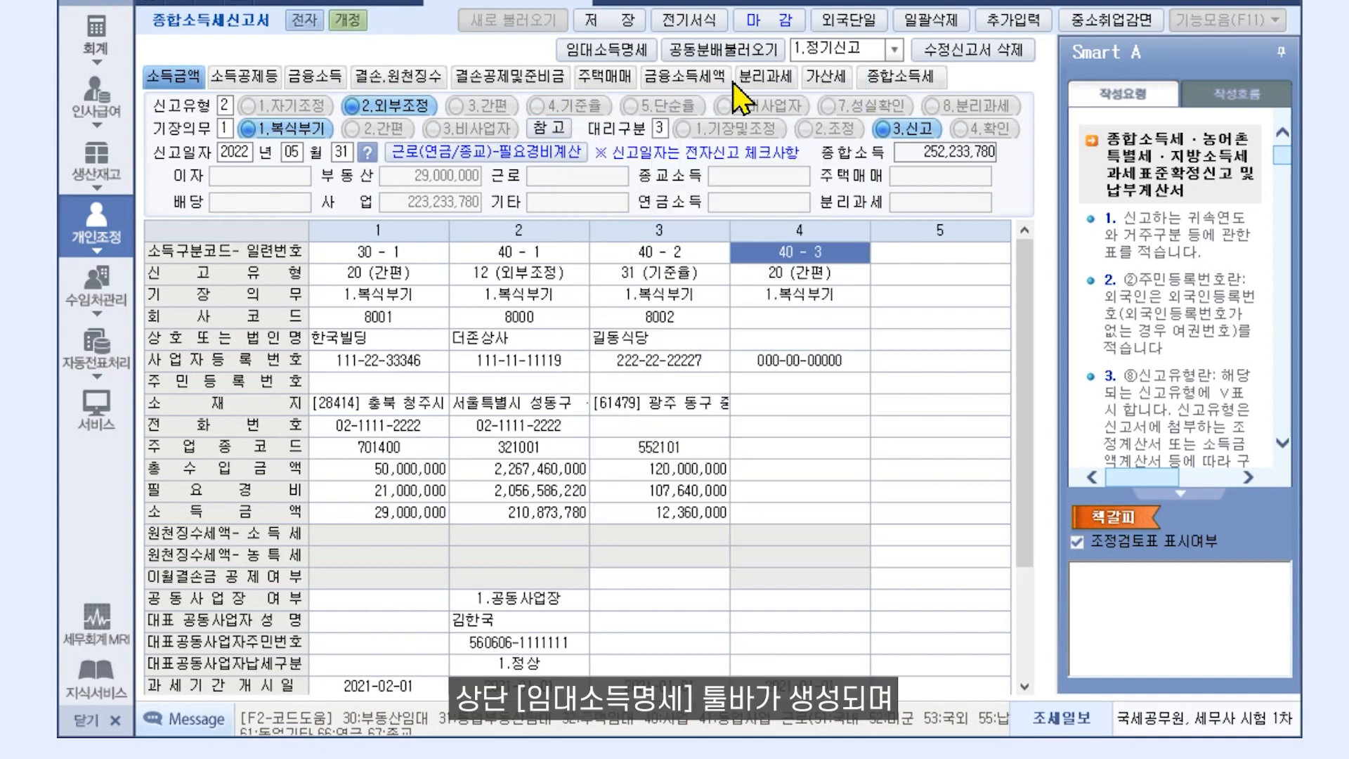
click(624, 51)
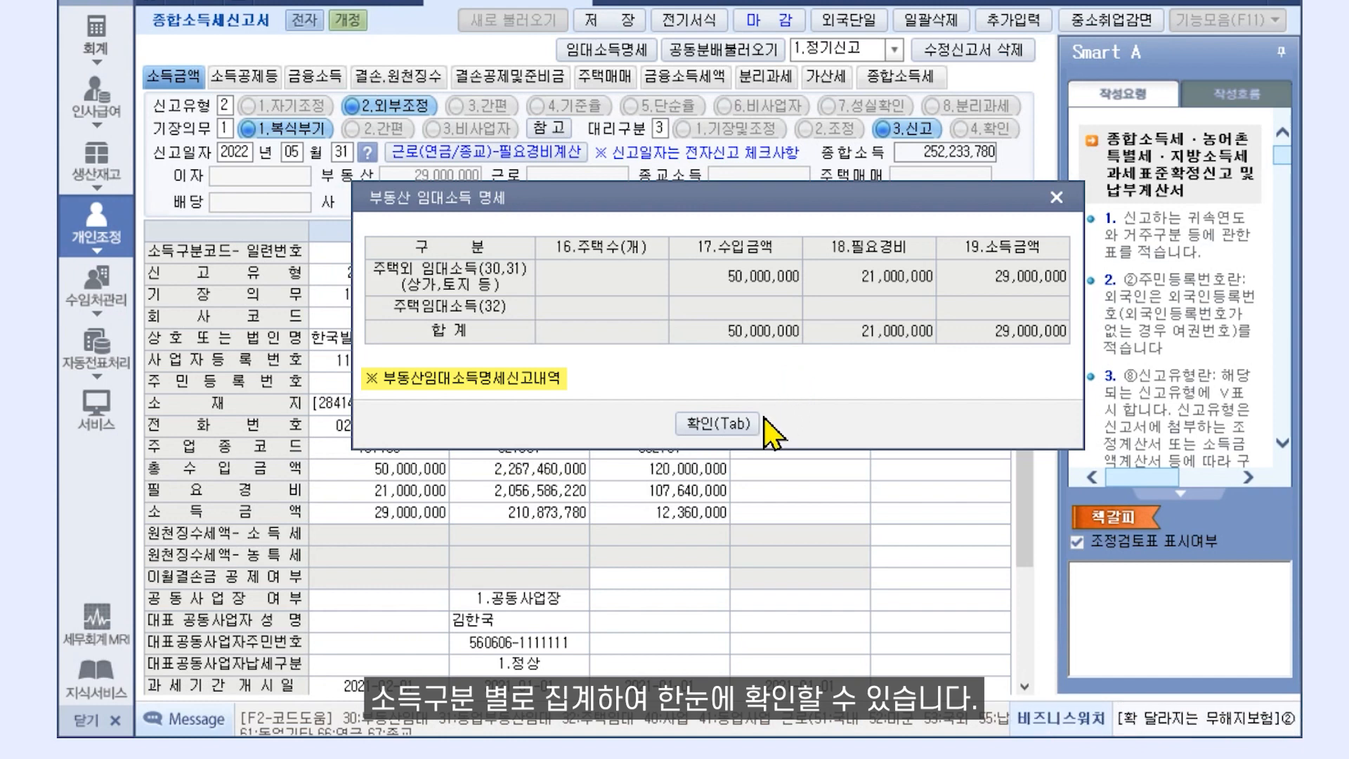
click(737, 426)
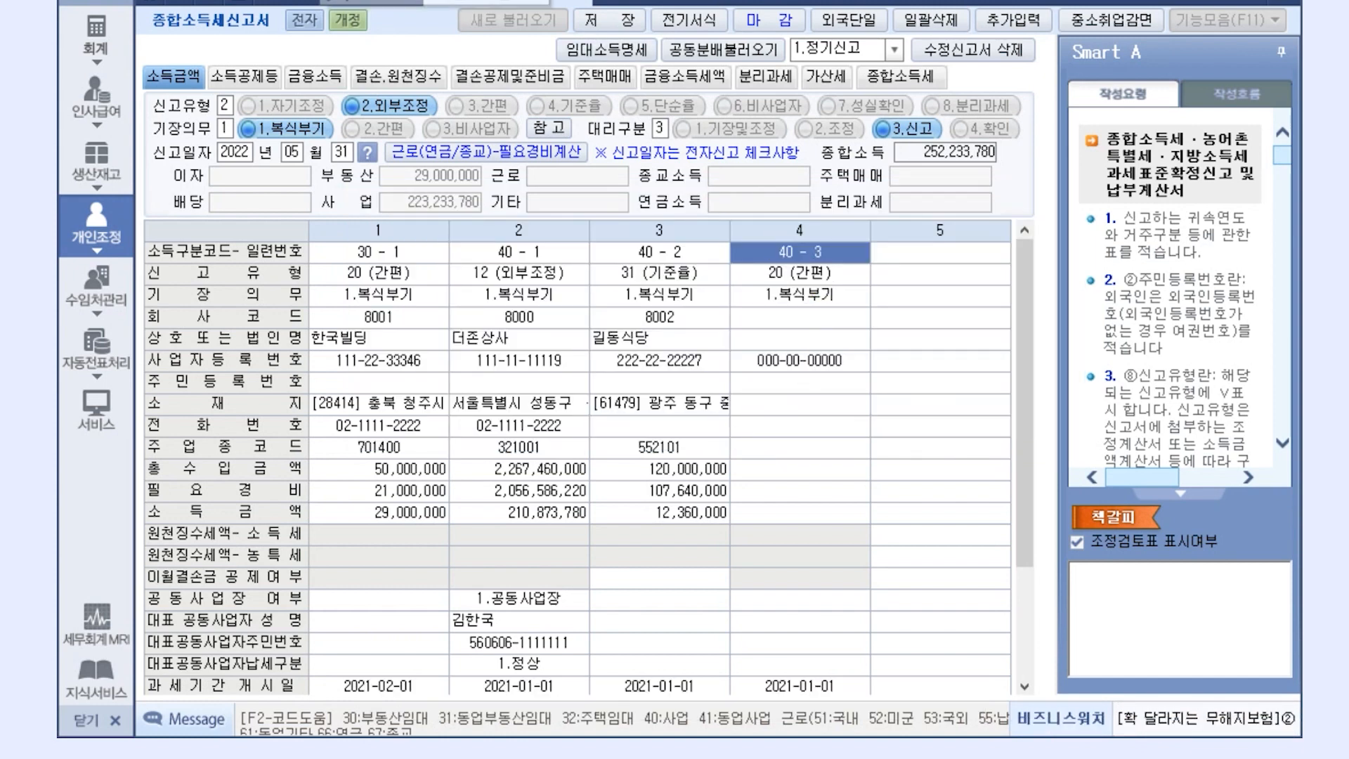
Delete the fourth income column (40-3), leaving entries 30-1, 40-1 and 40-2.
click(351, 2)
click(657, 378)
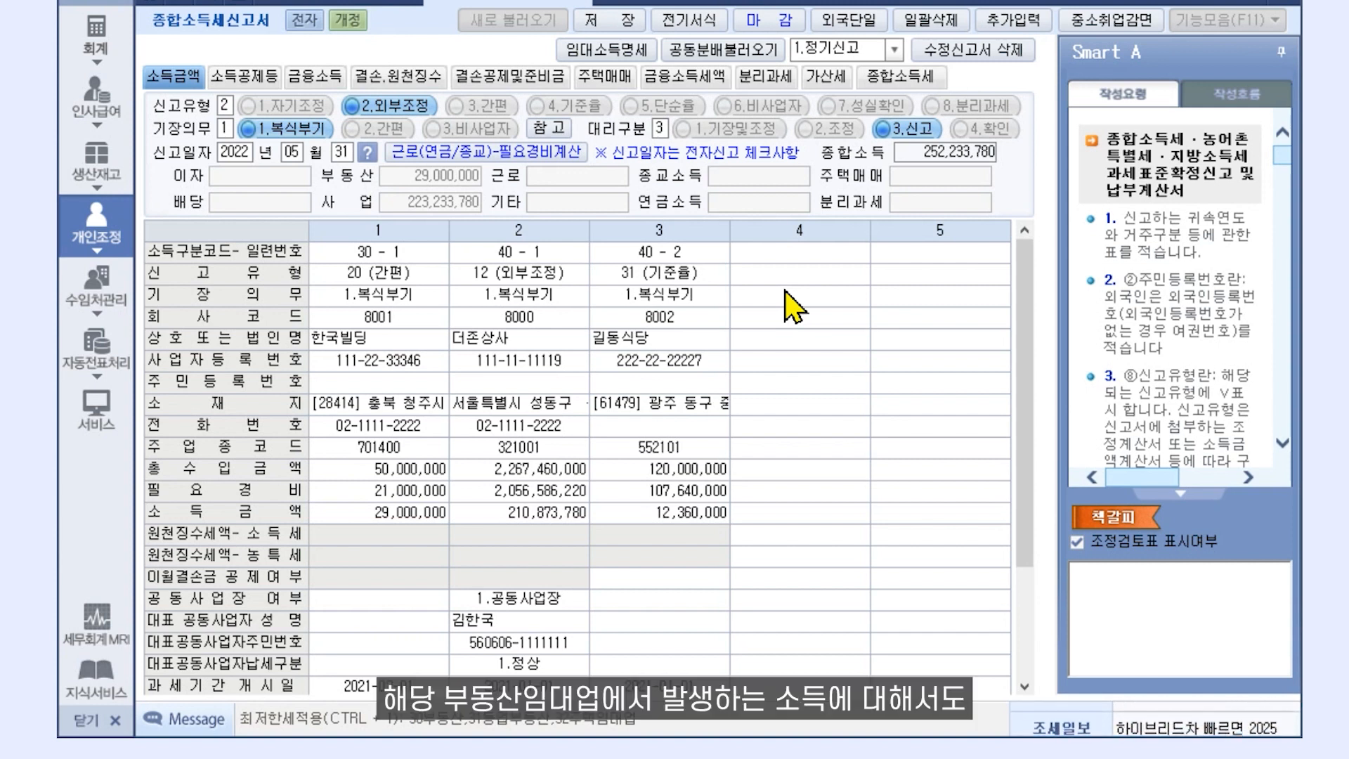
click(413, 258)
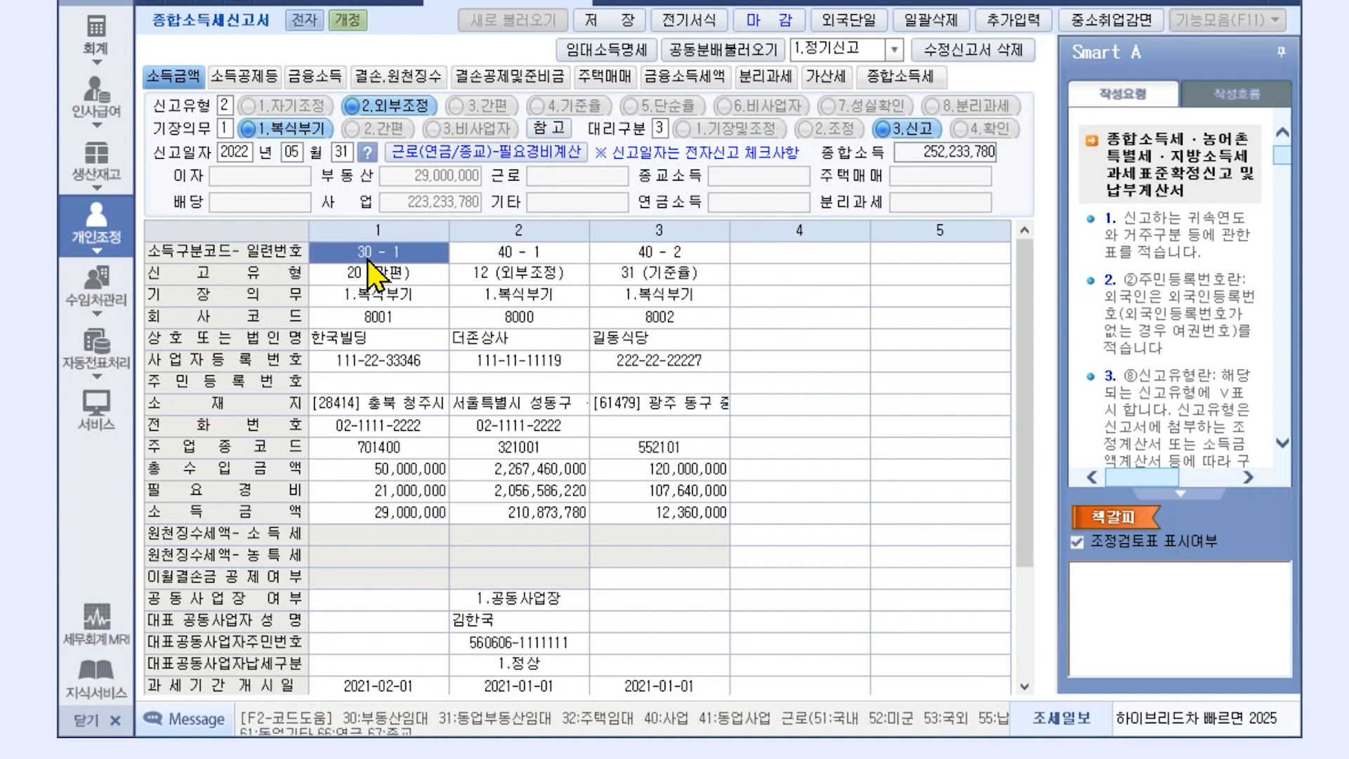
click(434, 469)
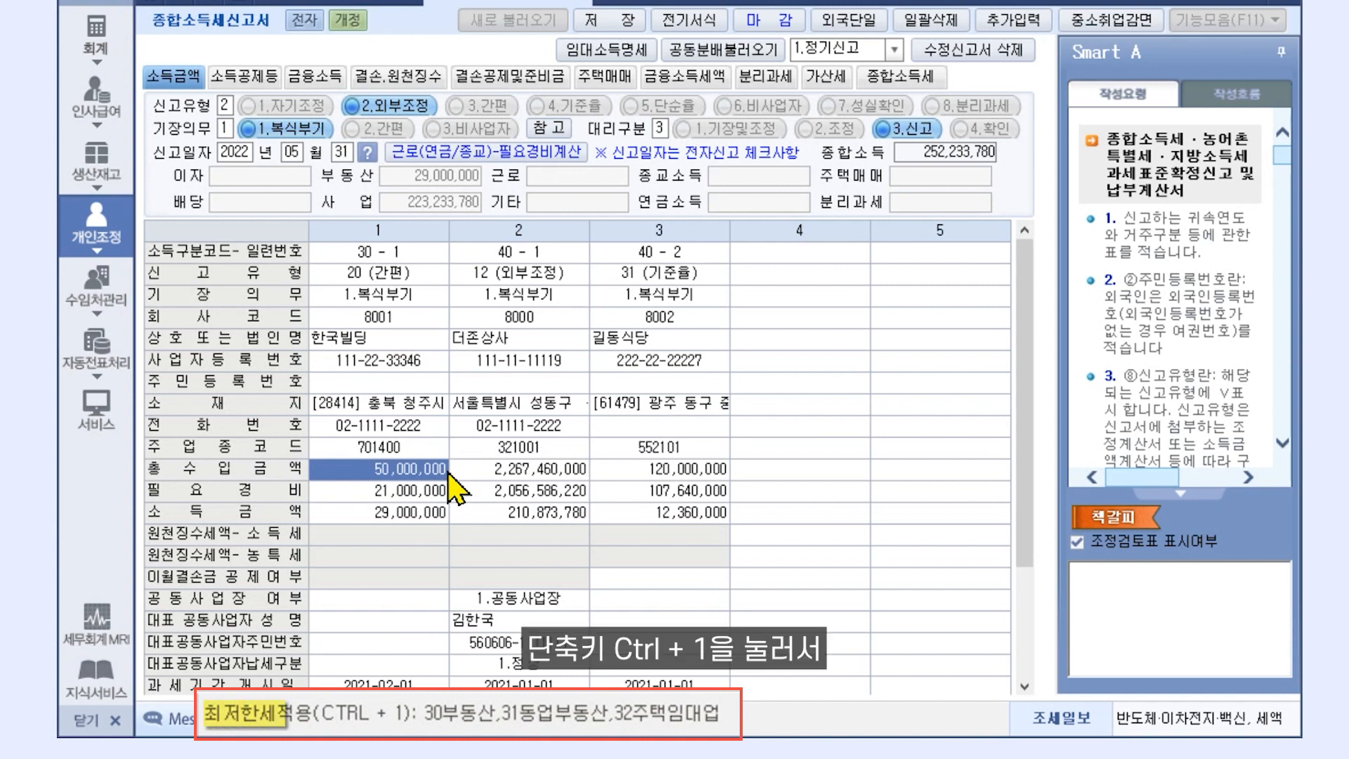
Apply 최저한세 (여) to column 1 and set column 3's 이월결손금 공제여부 to 1.
key(ctrl+1)
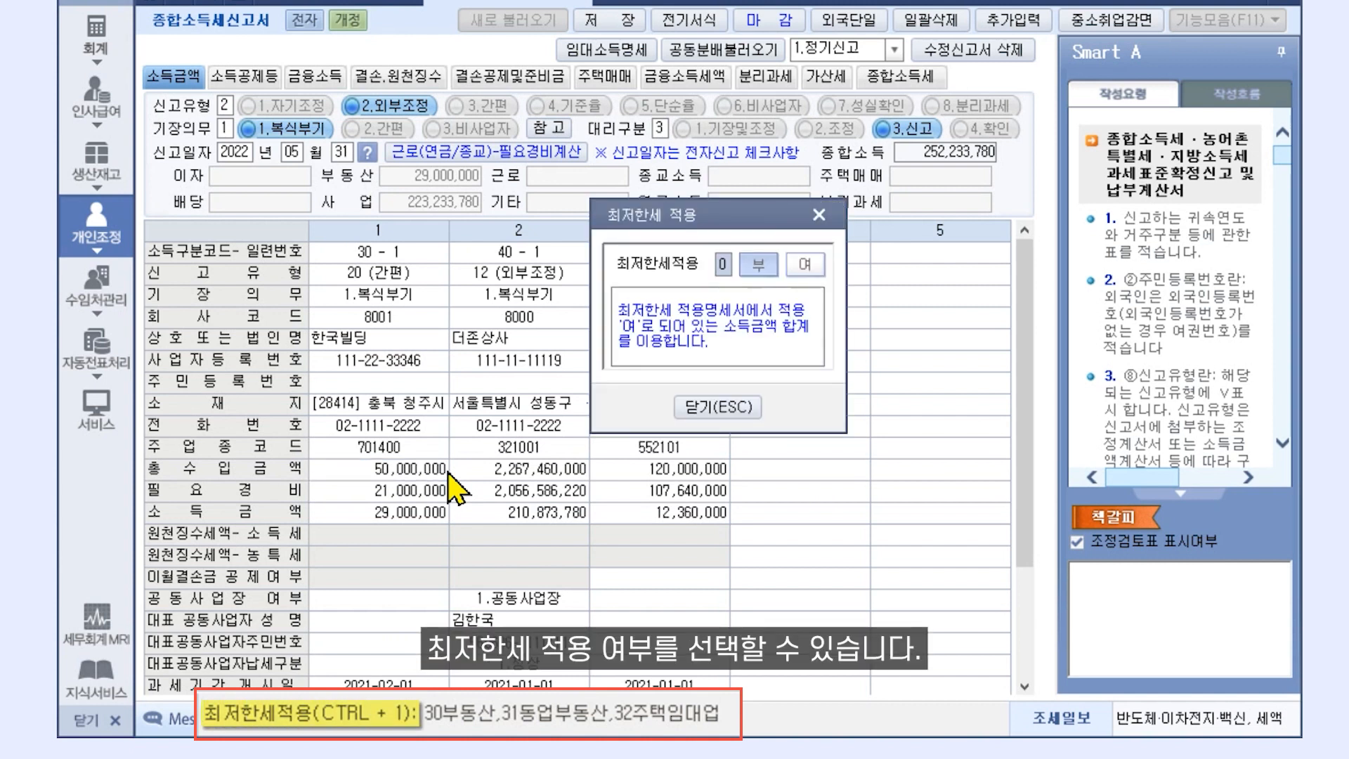
click(805, 264)
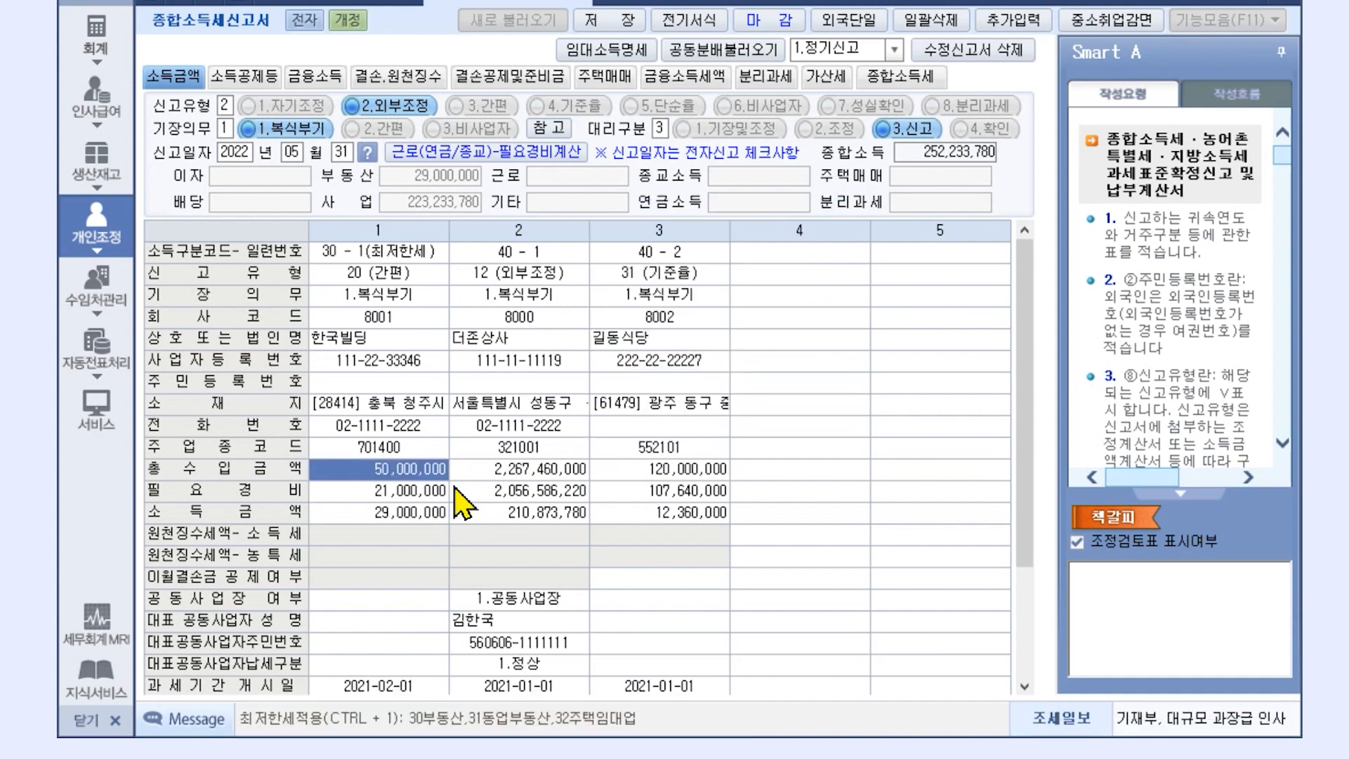
click(700, 278)
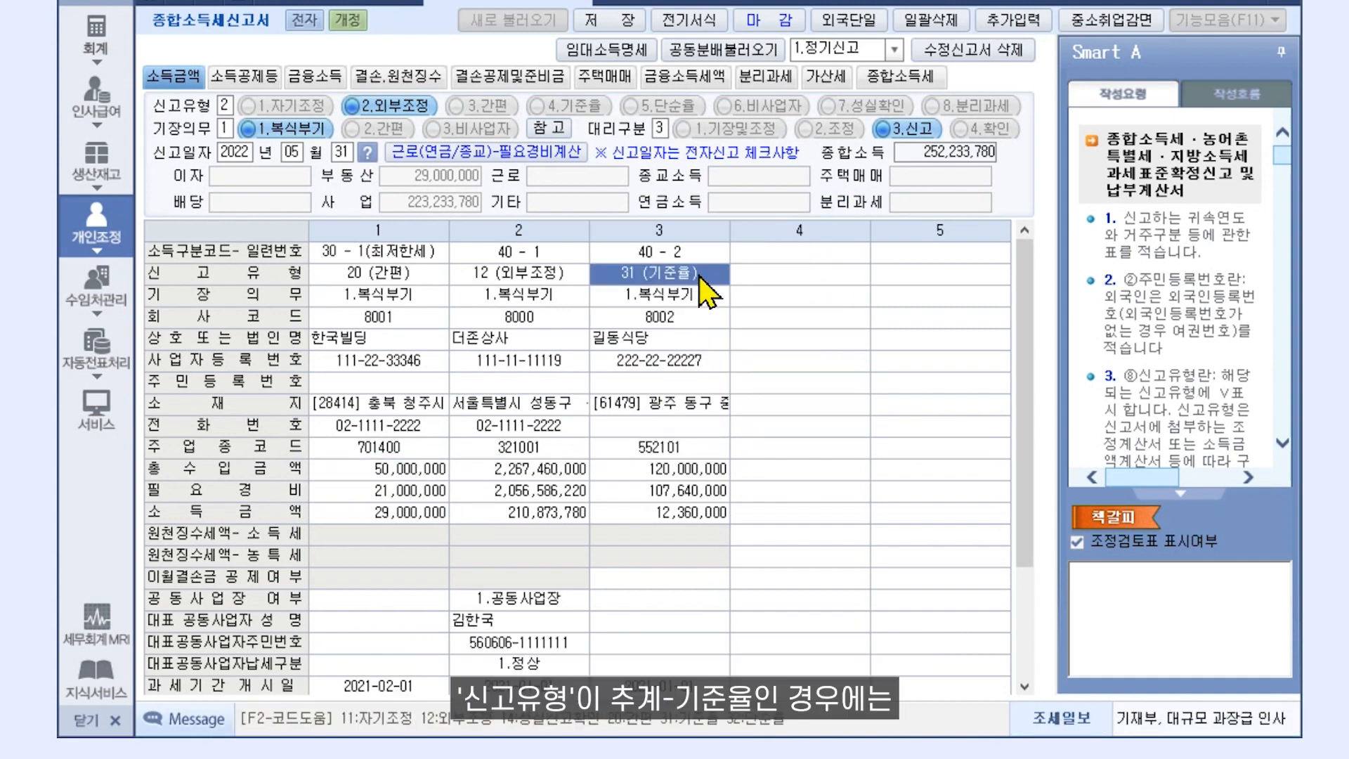
click(707, 576)
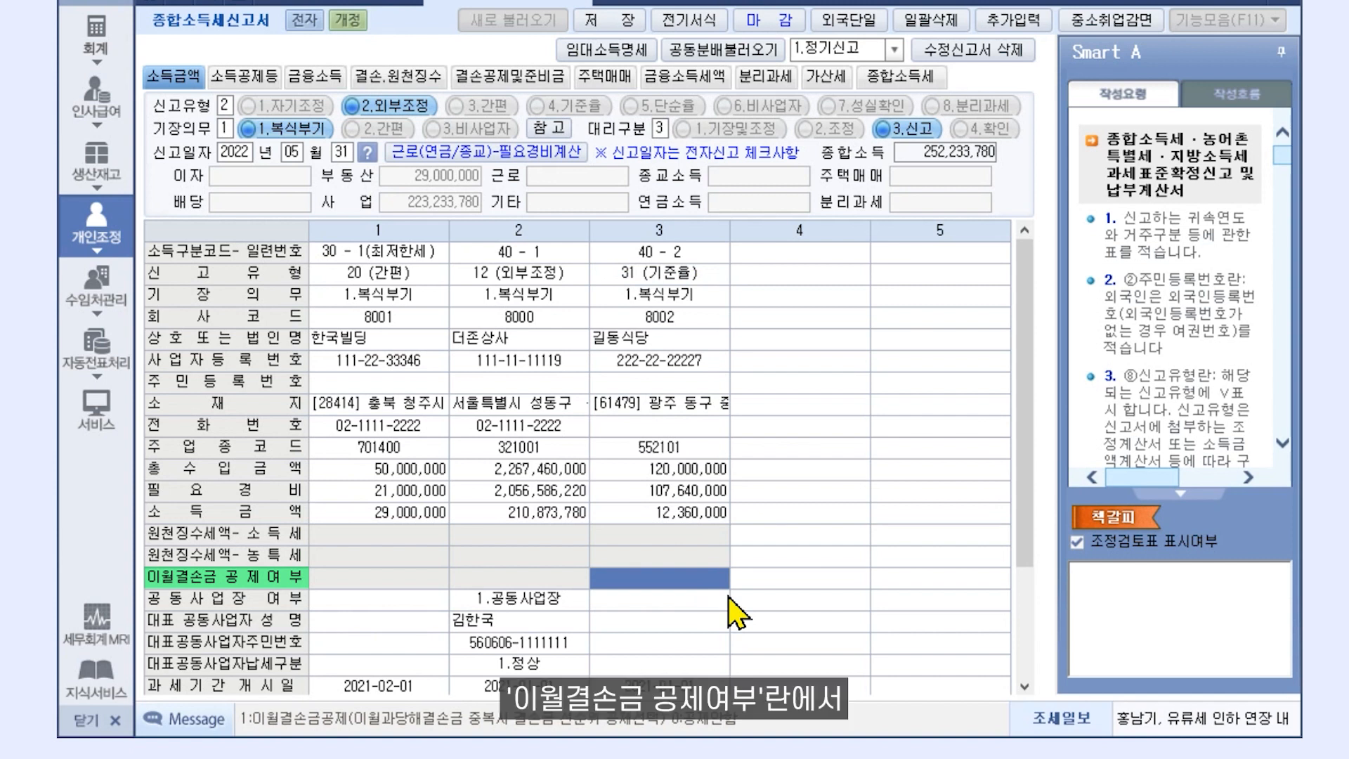
text(1)
key(Return)
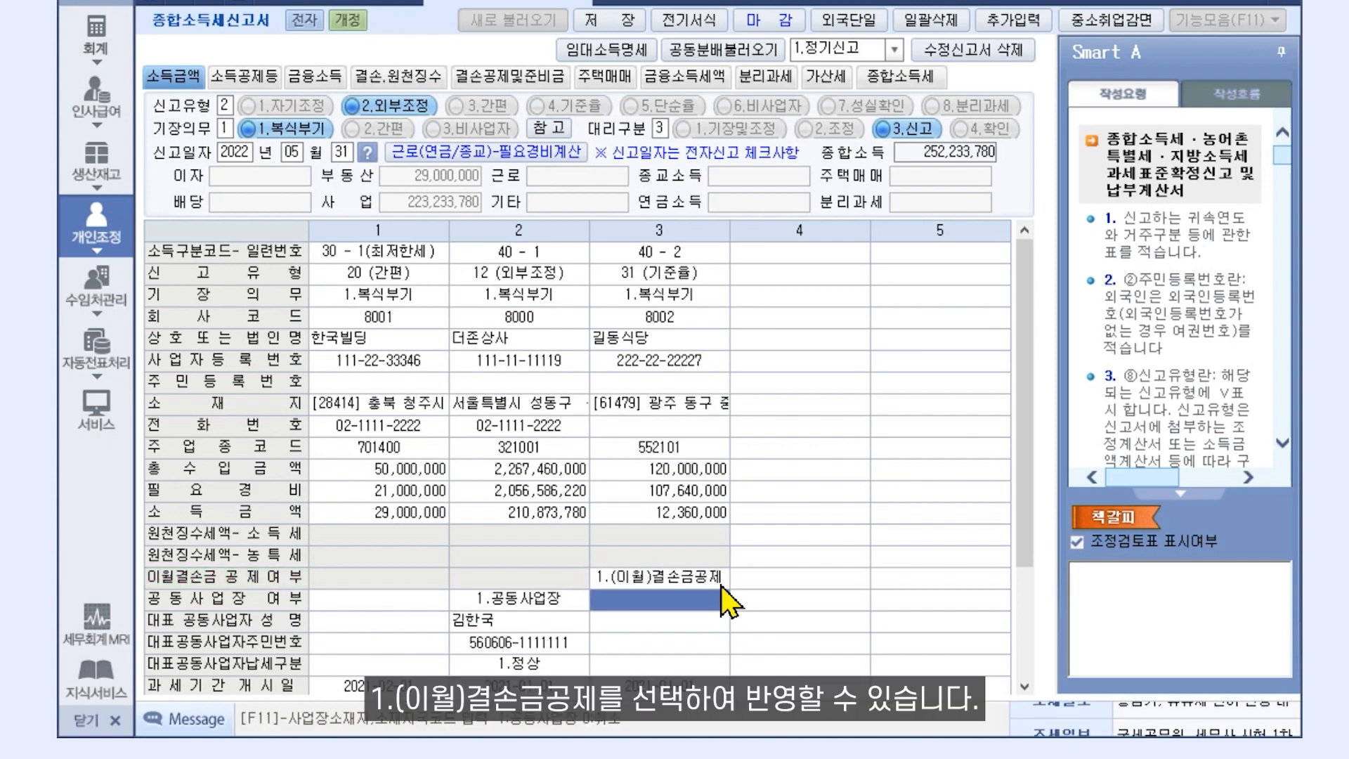
Set column 3's 이월결손금 공제여부 back to 0 (no carried-over loss deduction).
click(722, 580)
text(0)
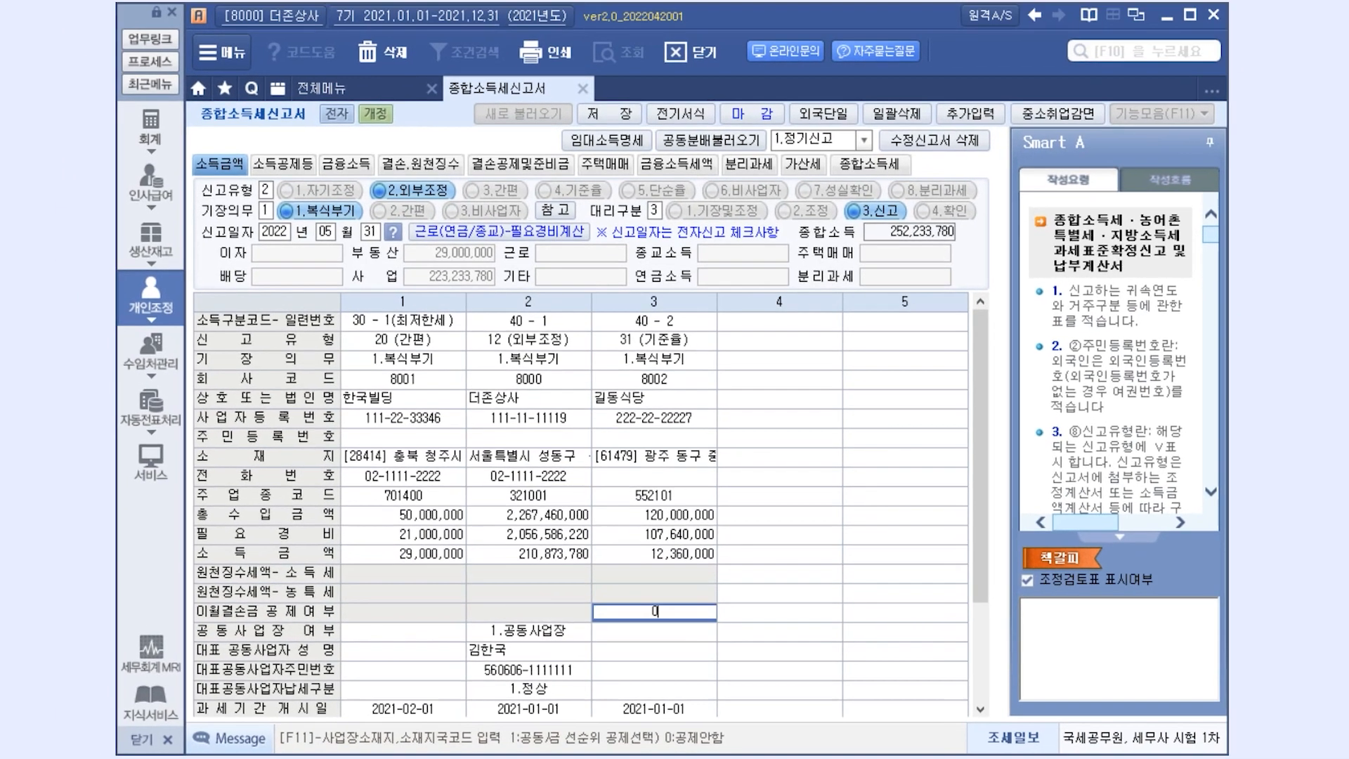
key(Return)
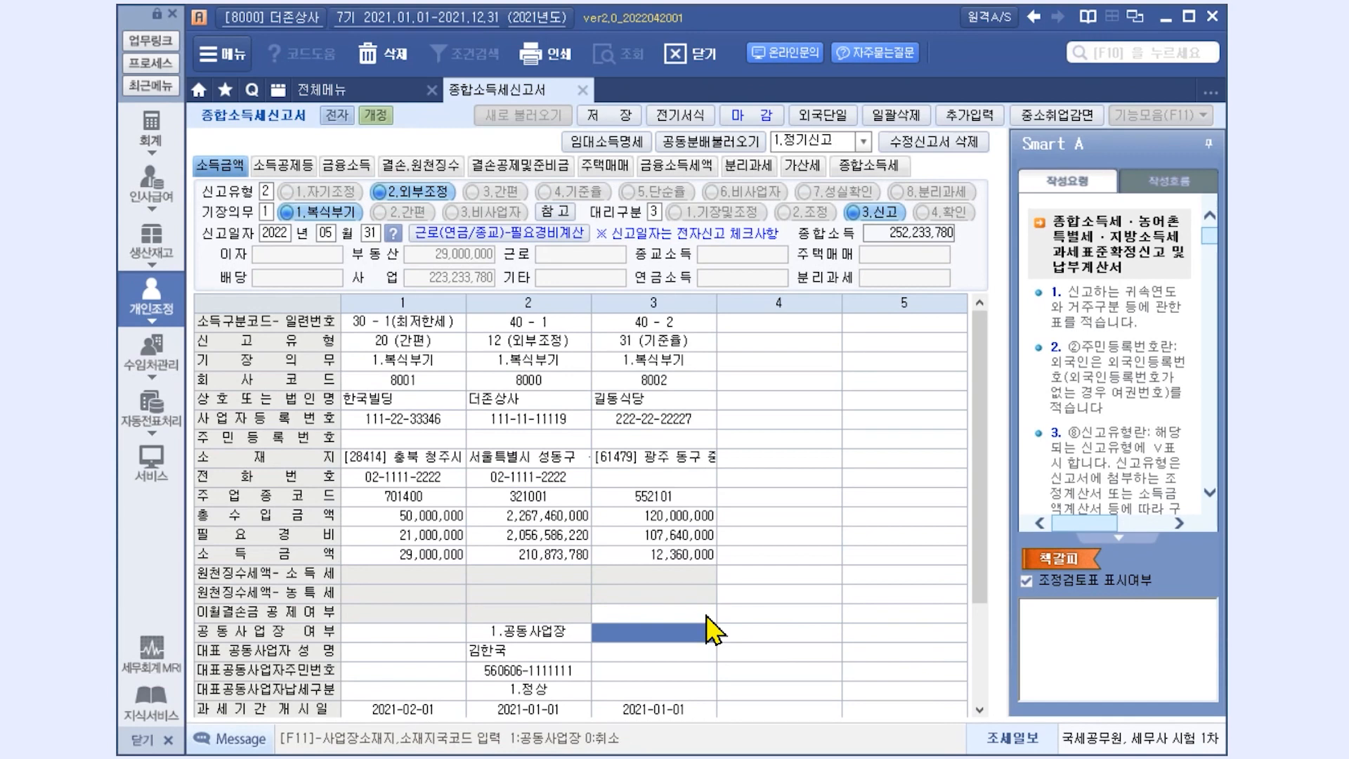
click(580, 636)
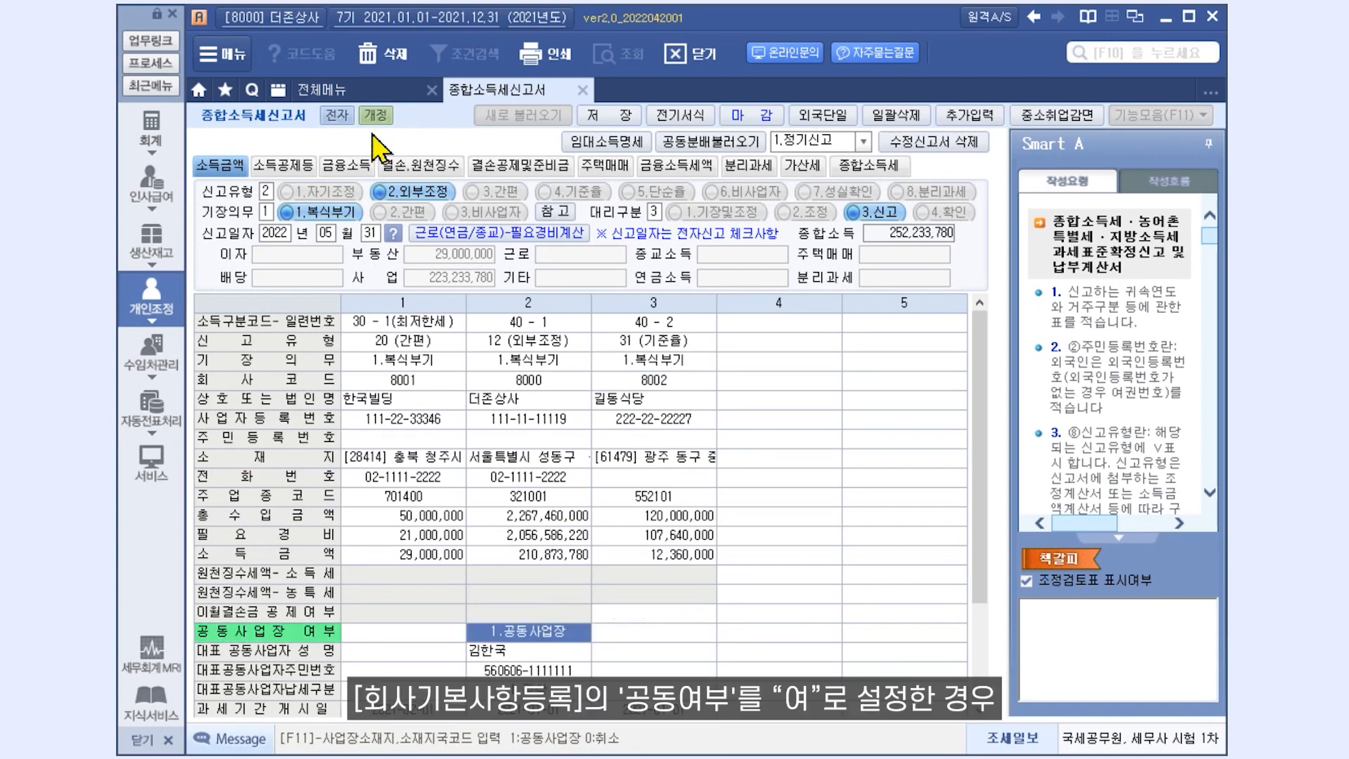
Open 회사기본사항등록 from the full menu, return to the return and start 공동분배불러오기.
click(371, 90)
click(288, 191)
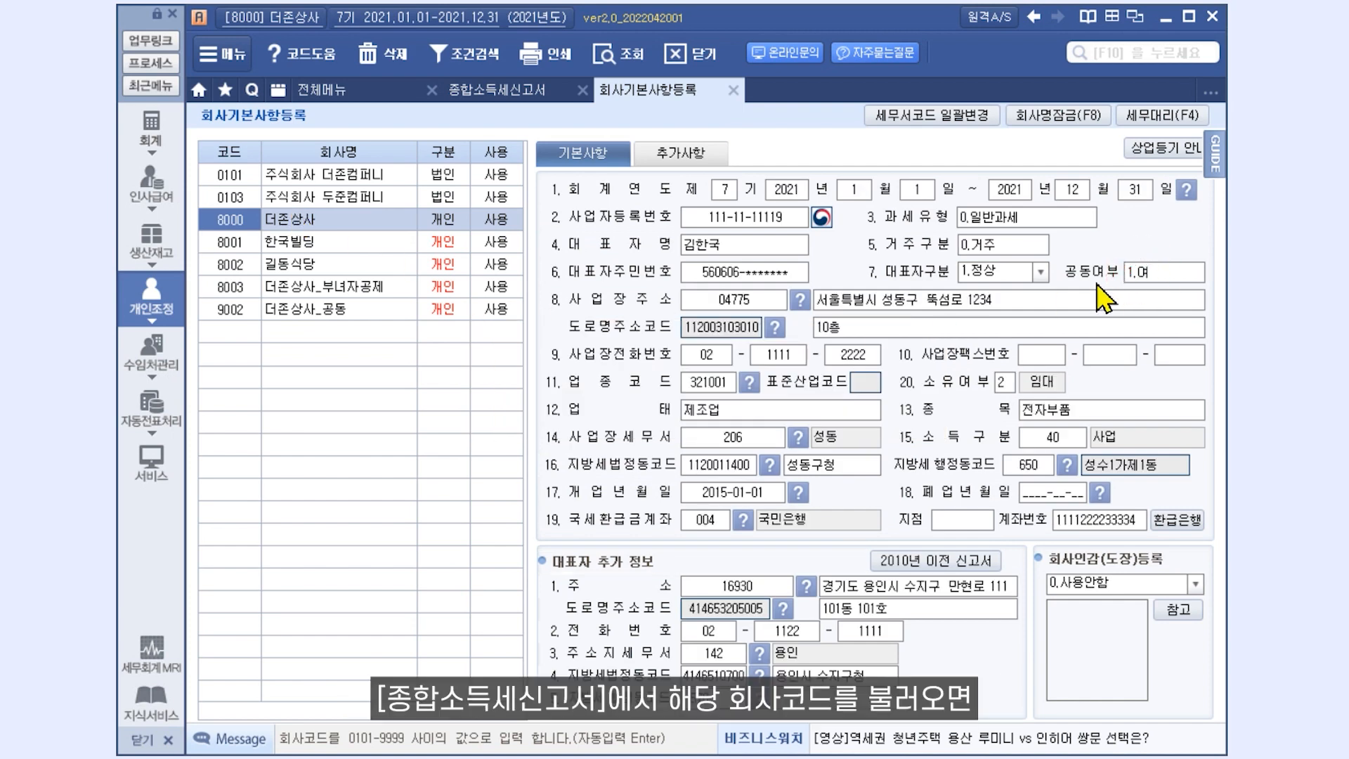
click(507, 90)
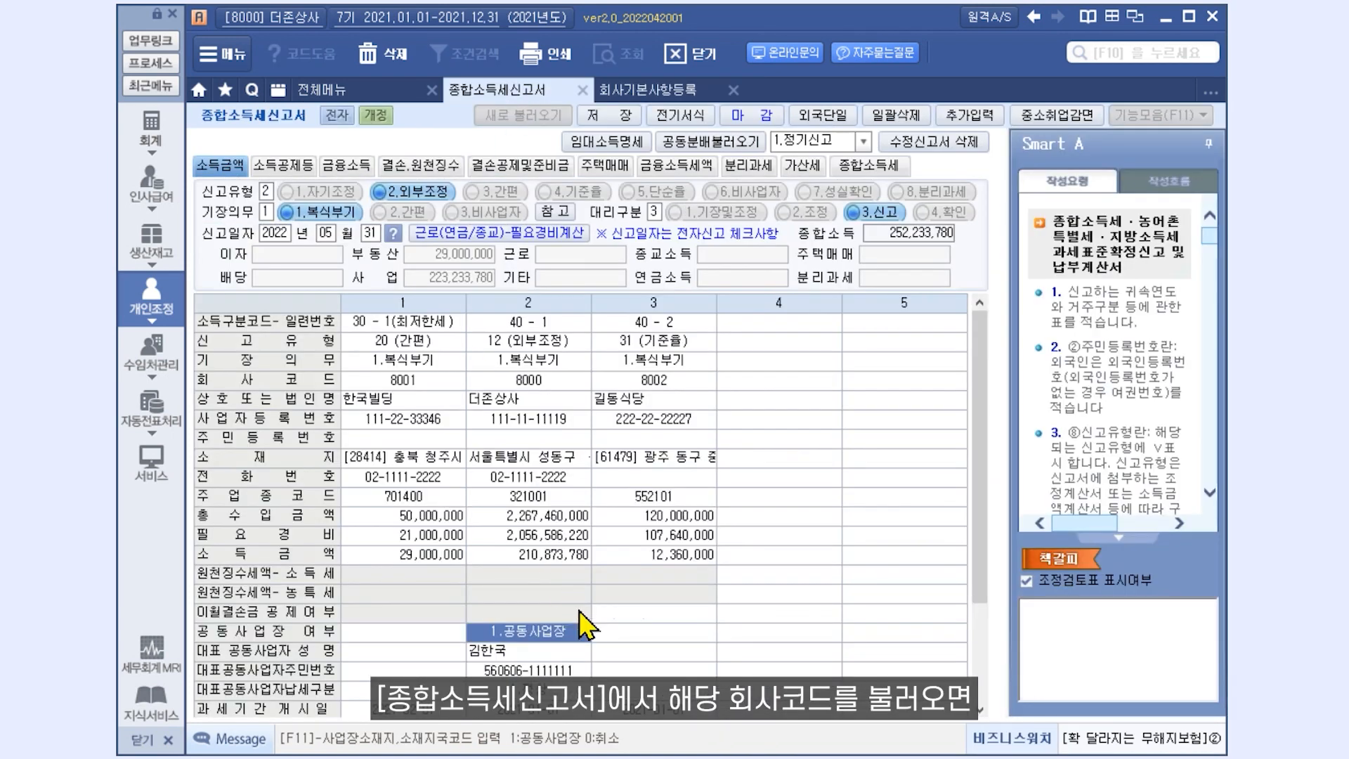
scroll(581, 621, down, 1)
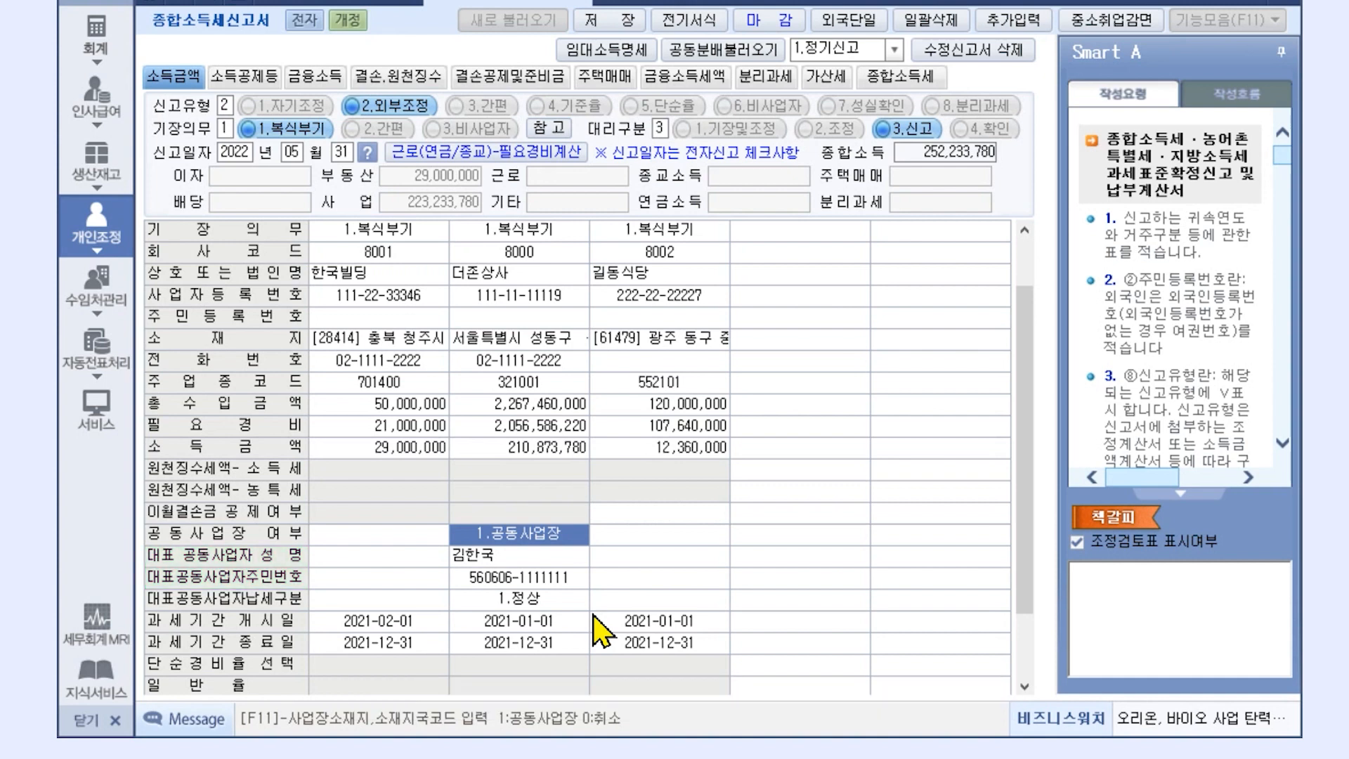
scroll(594, 617, up, 1)
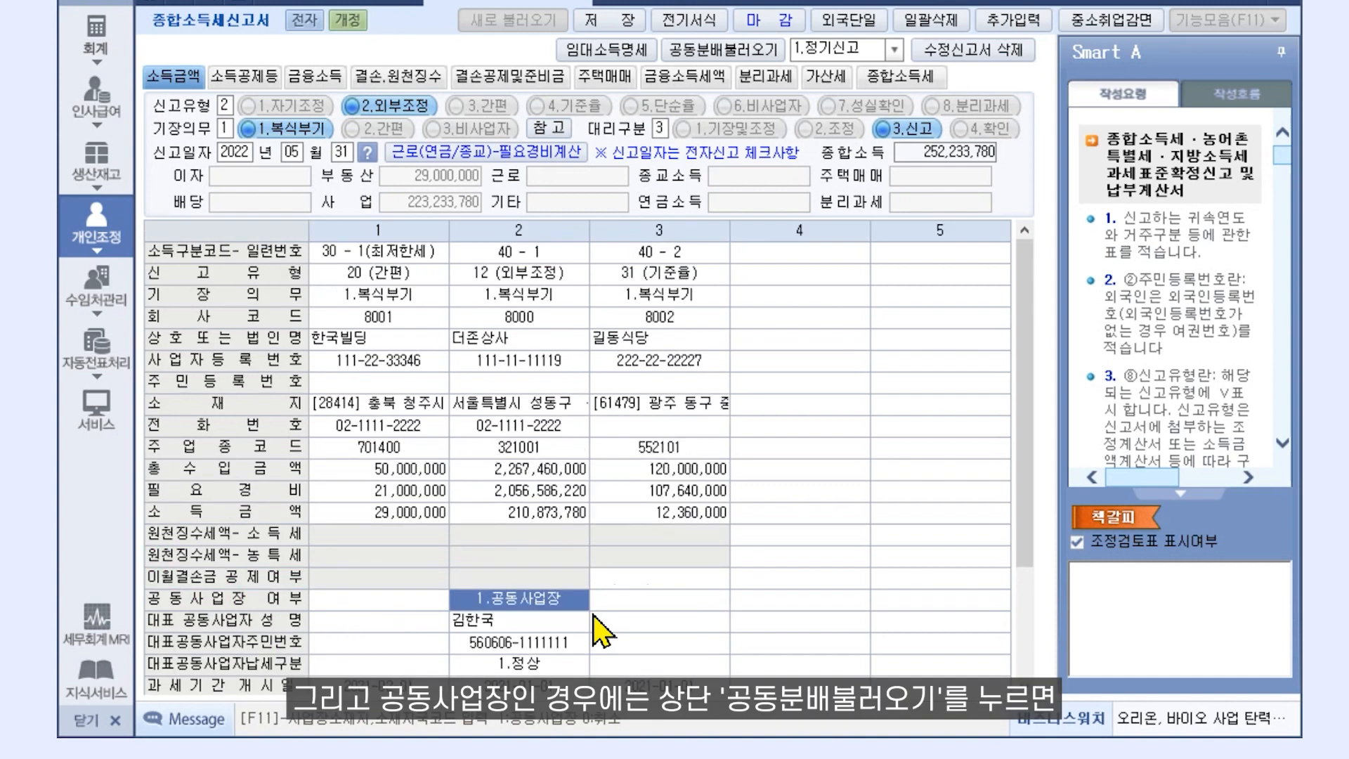
click(777, 52)
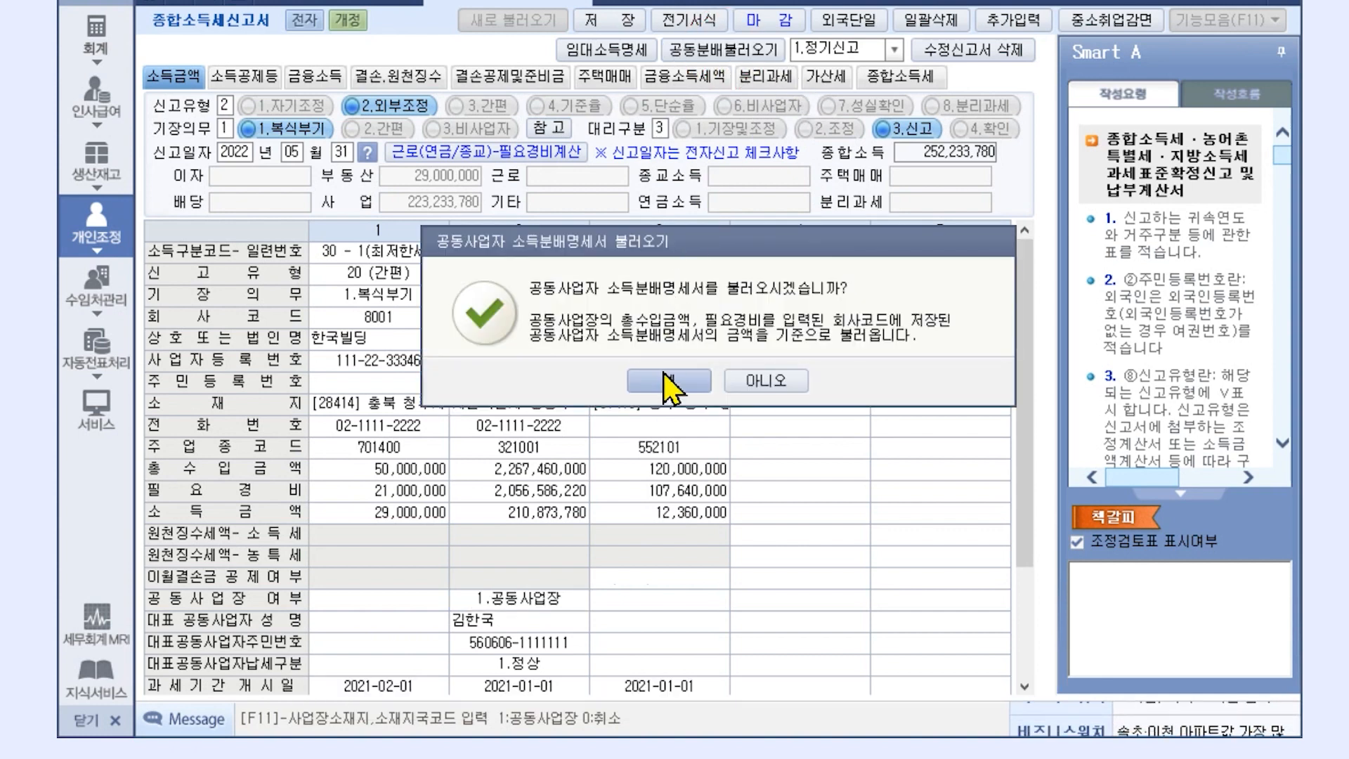
Load the 공동사업자 소득분배명세서 so column 2 shows 227,476,256 income.
click(666, 383)
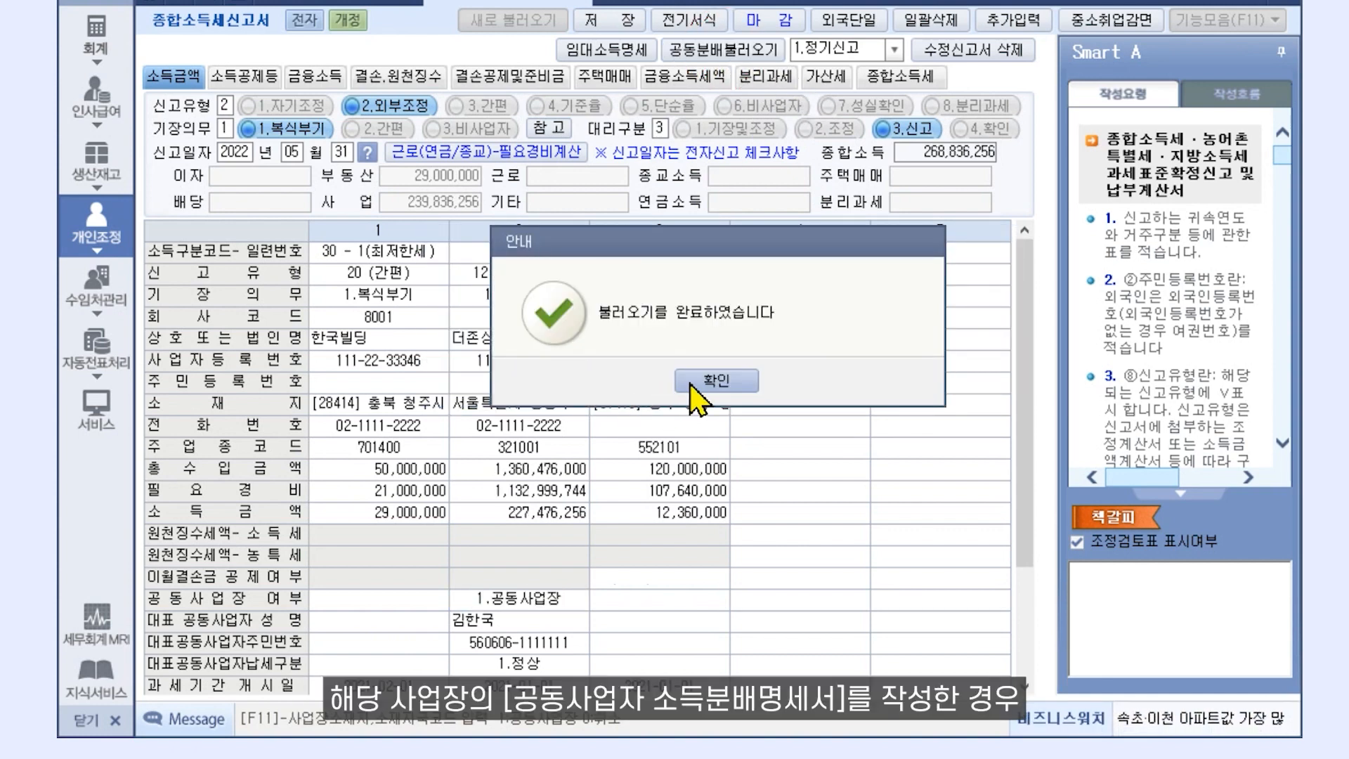
click(691, 387)
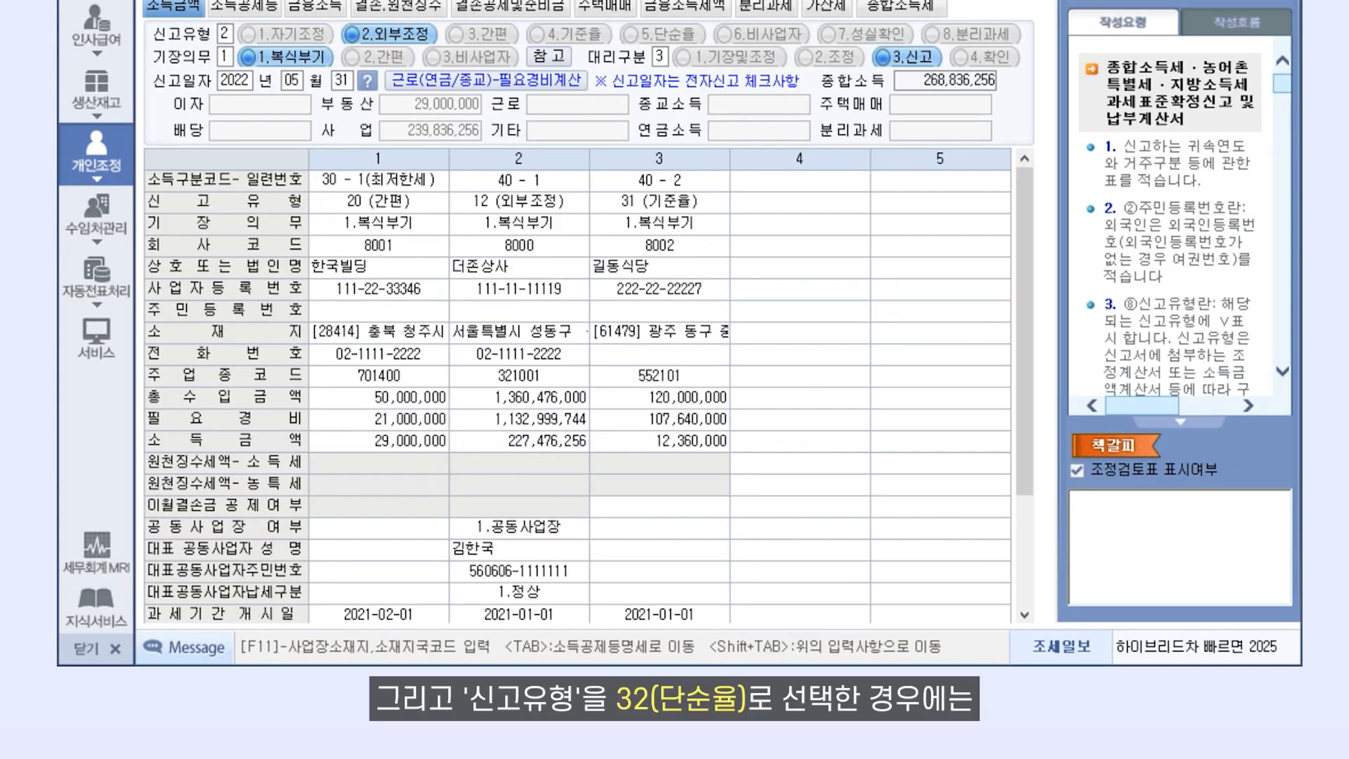
Re-enter column 3's filing type with 2.간편장부 bookkeeping, switching it to 31 기준율.
click(695, 202)
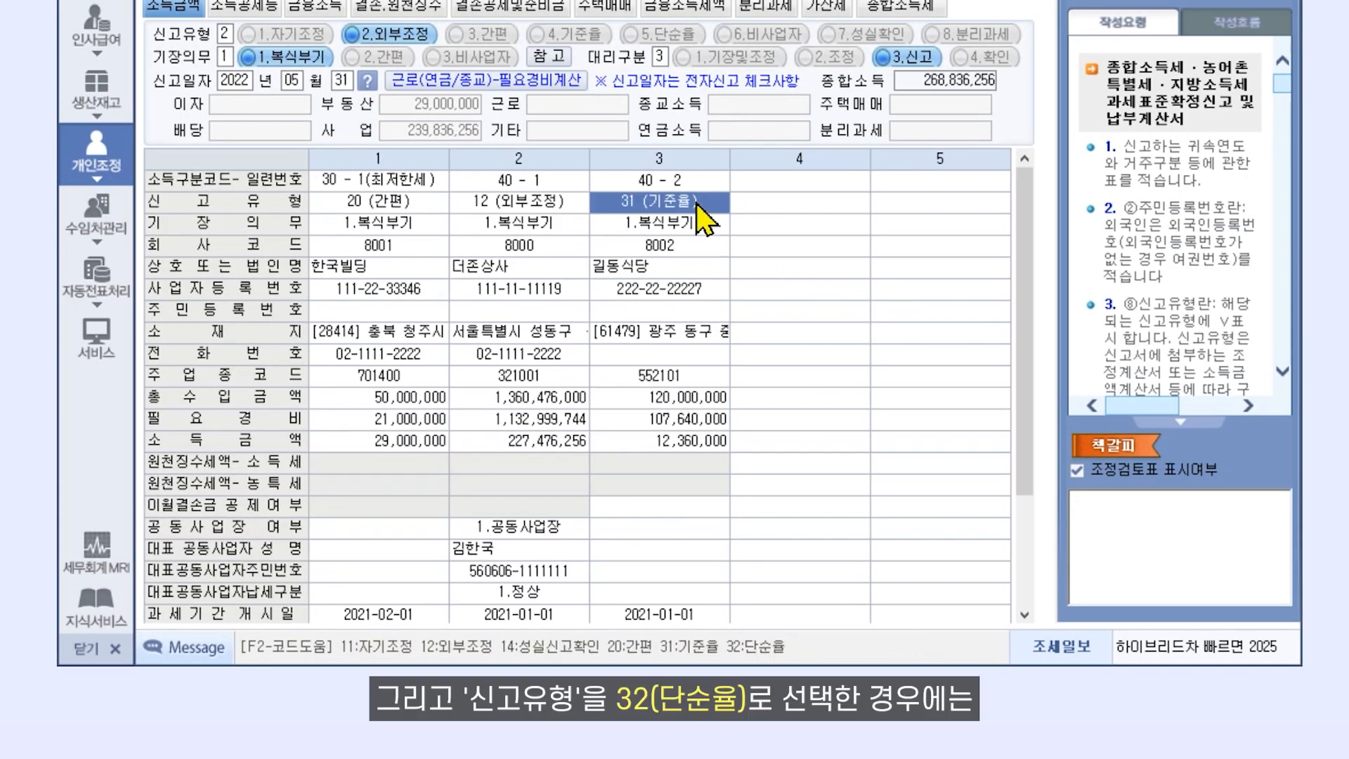
text(32)
key(Return)
text(2)
key(Return)
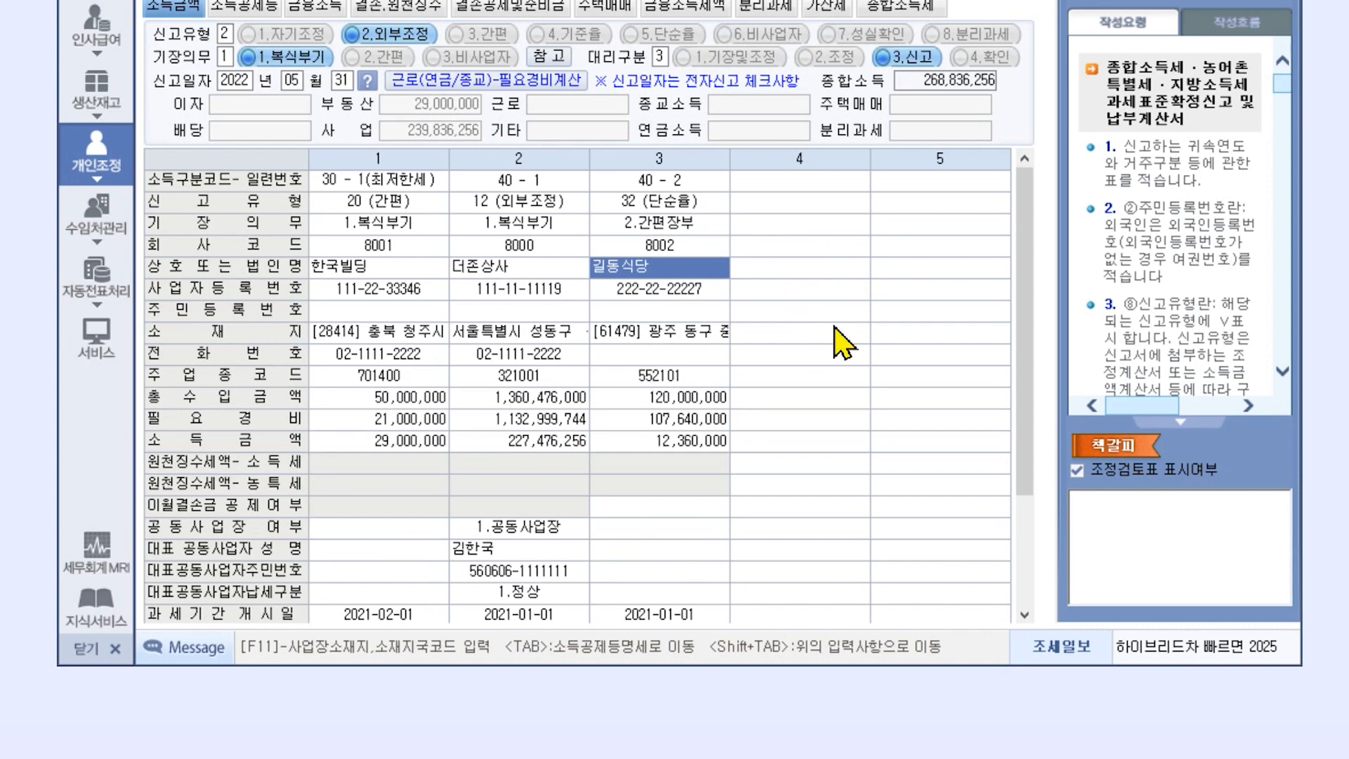
scroll(832, 337, down, 3)
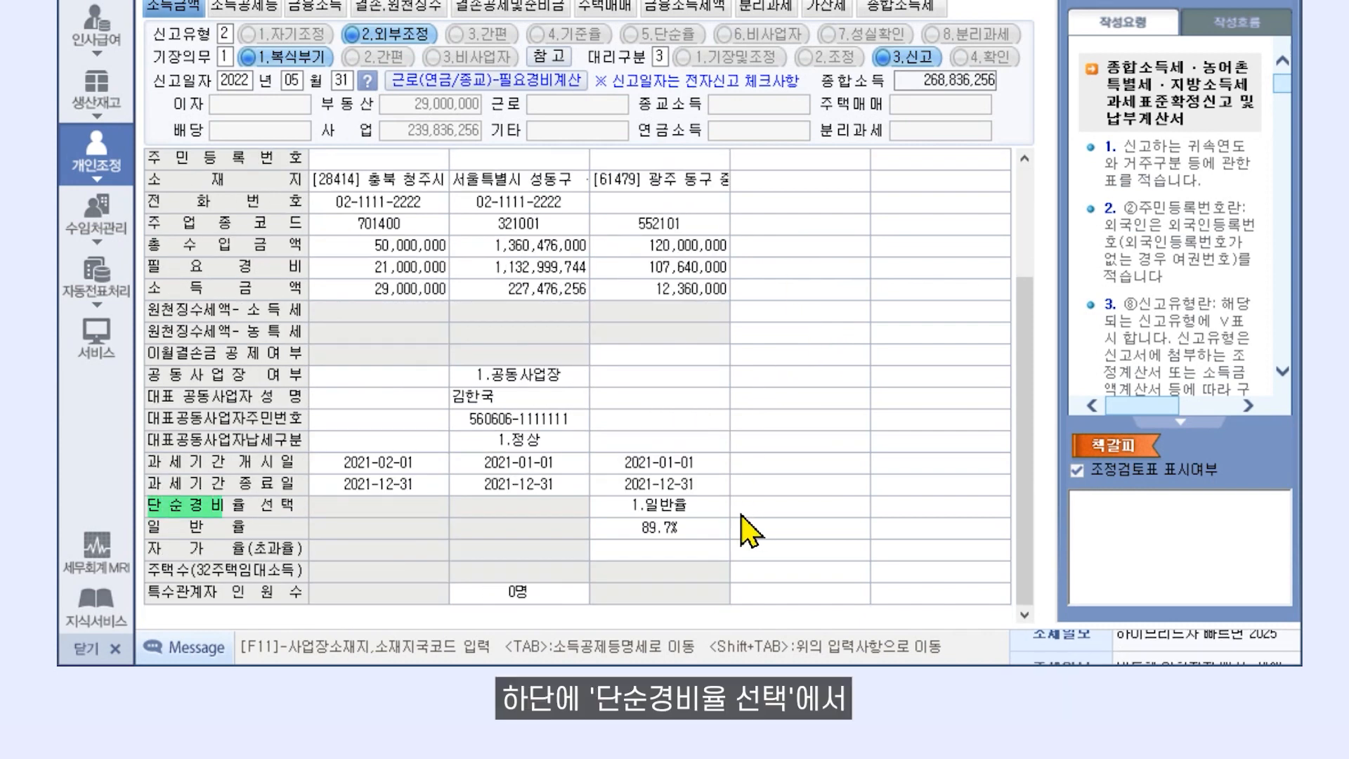
click(712, 512)
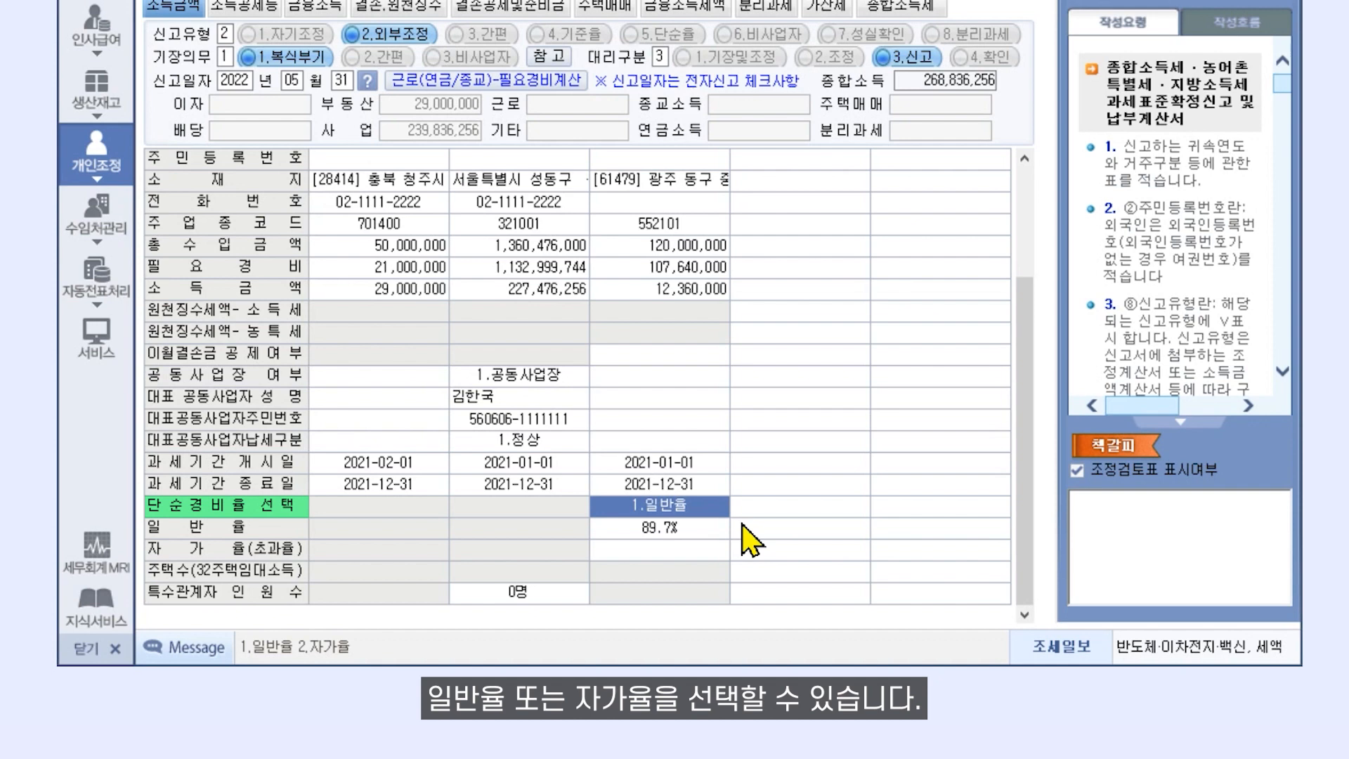
scroll(660, 545, up, 3)
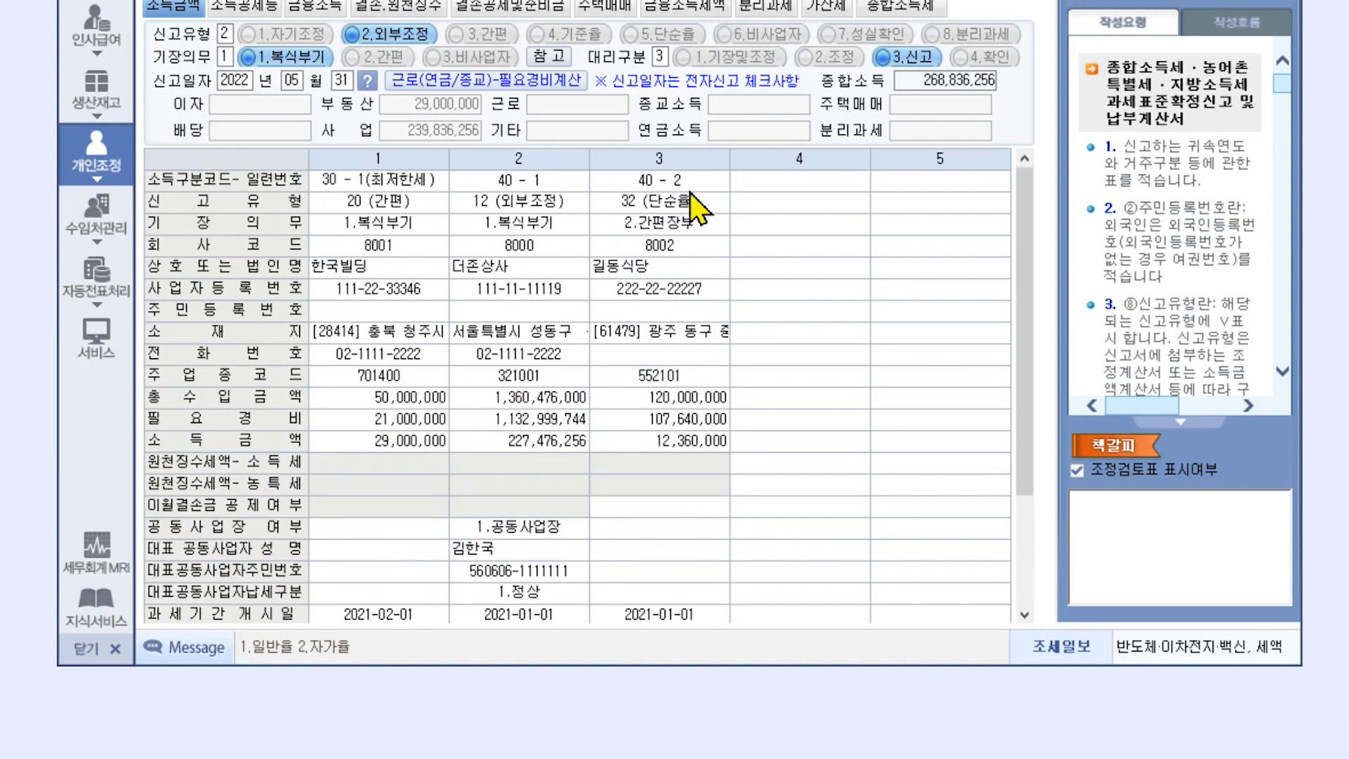
key(Return)
key(Return)
key(Return)
scroll(774, 322, down, 3)
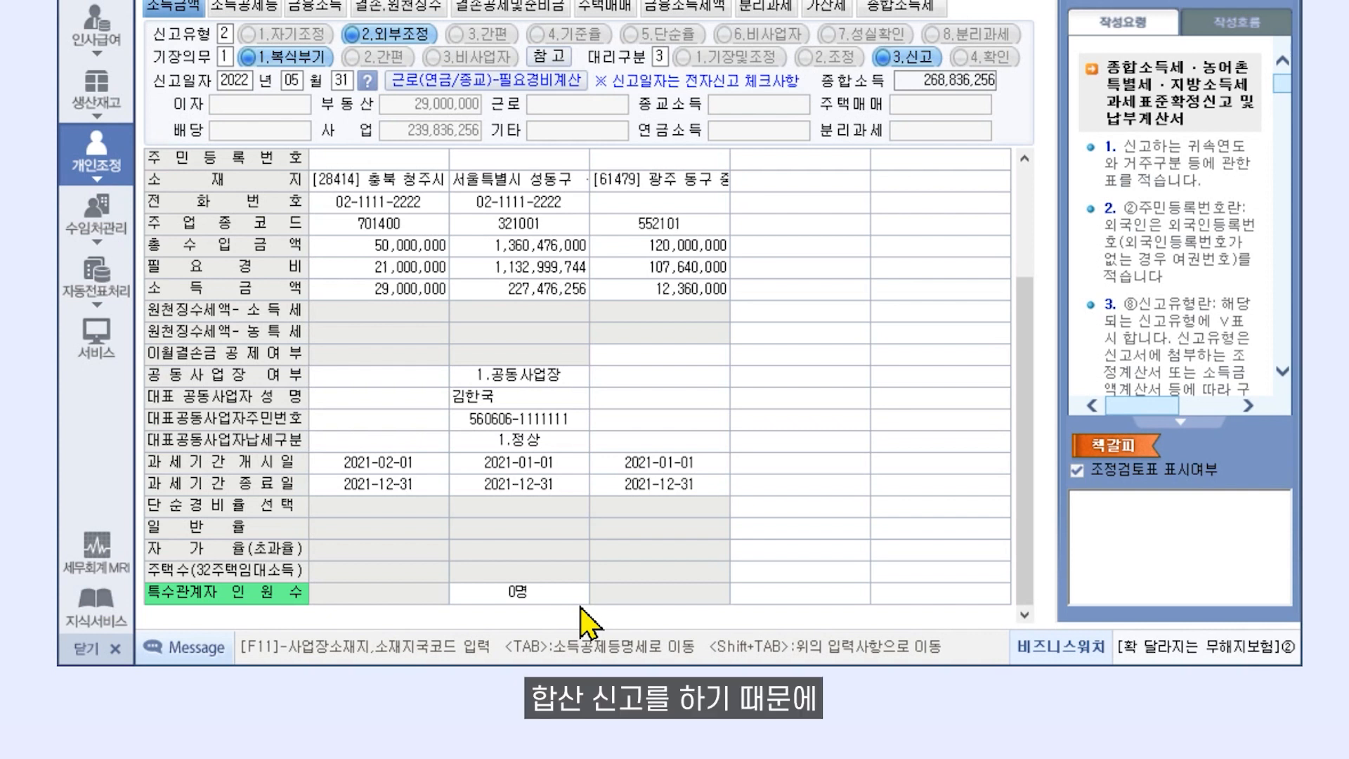
click(568, 598)
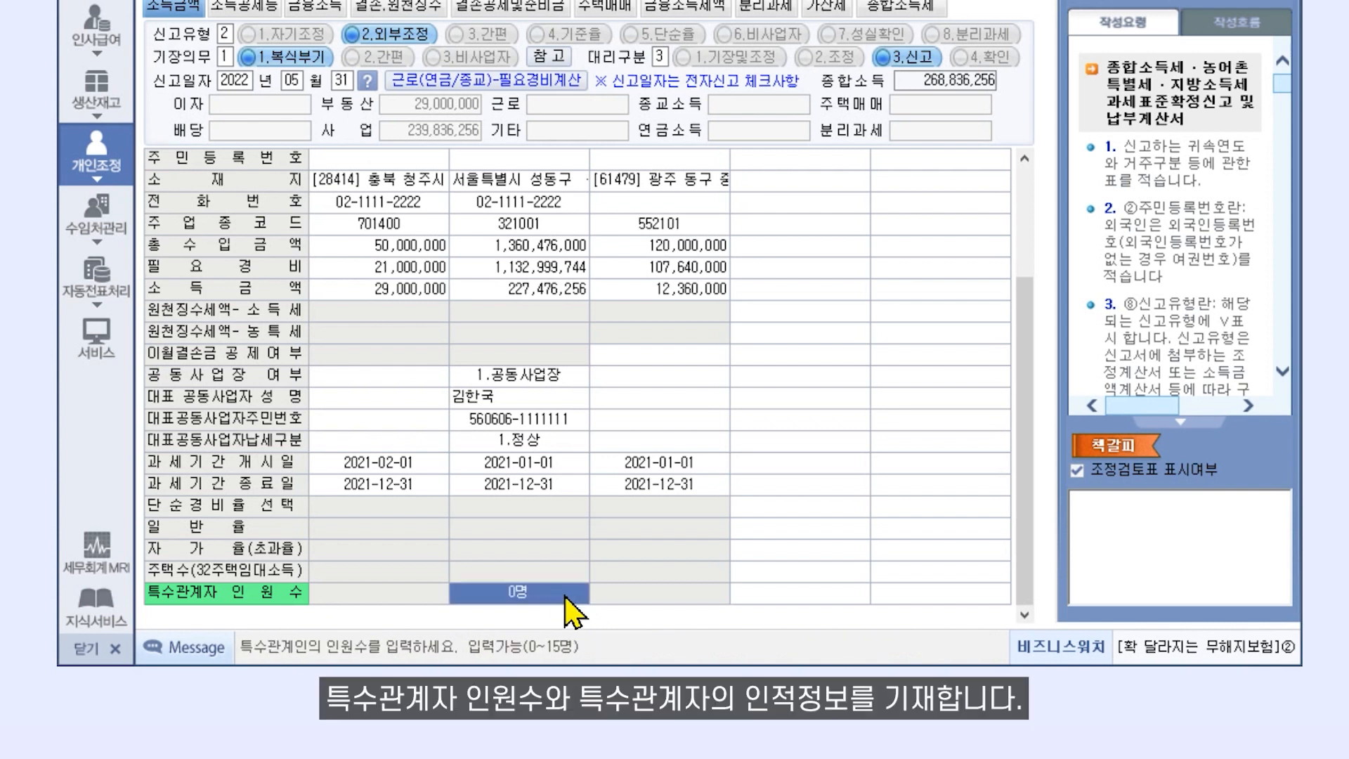
text(1)
key(Return)
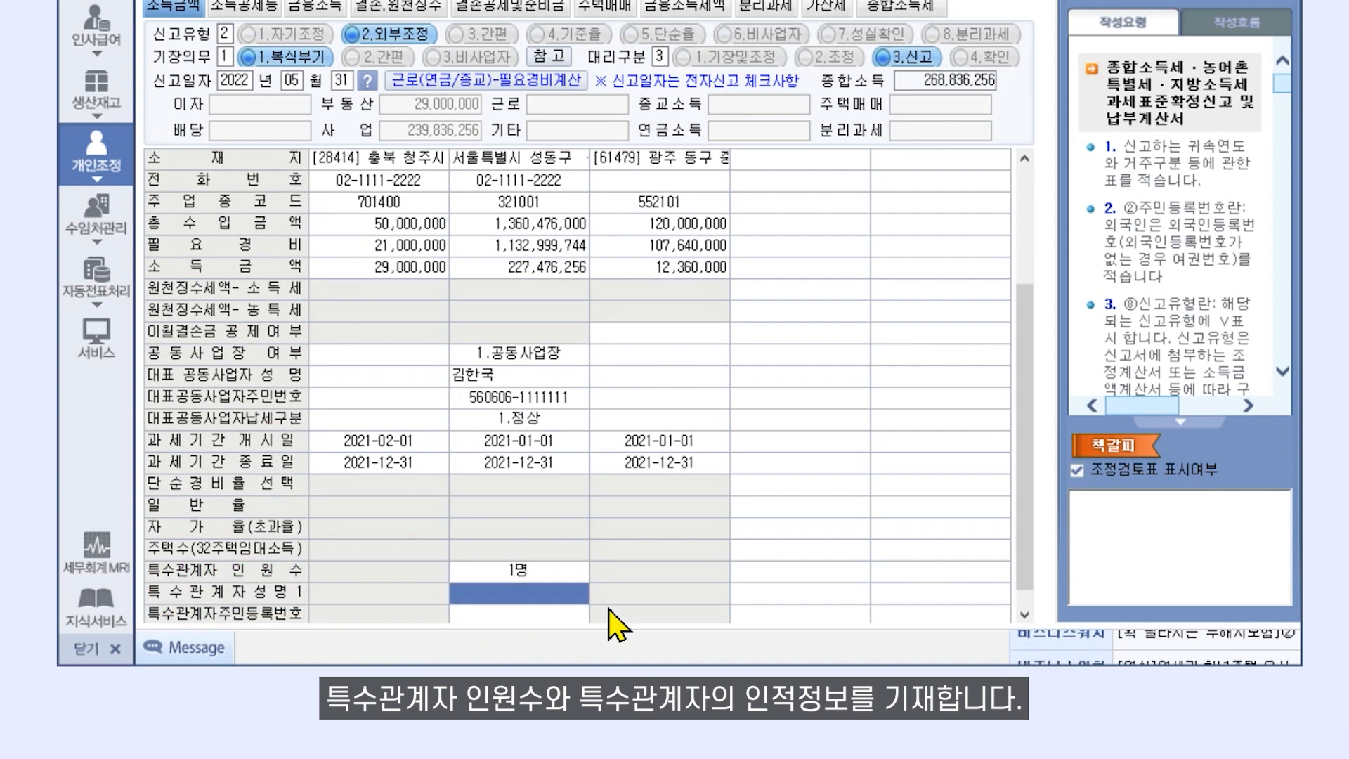
scroll(625, 619, down, 1)
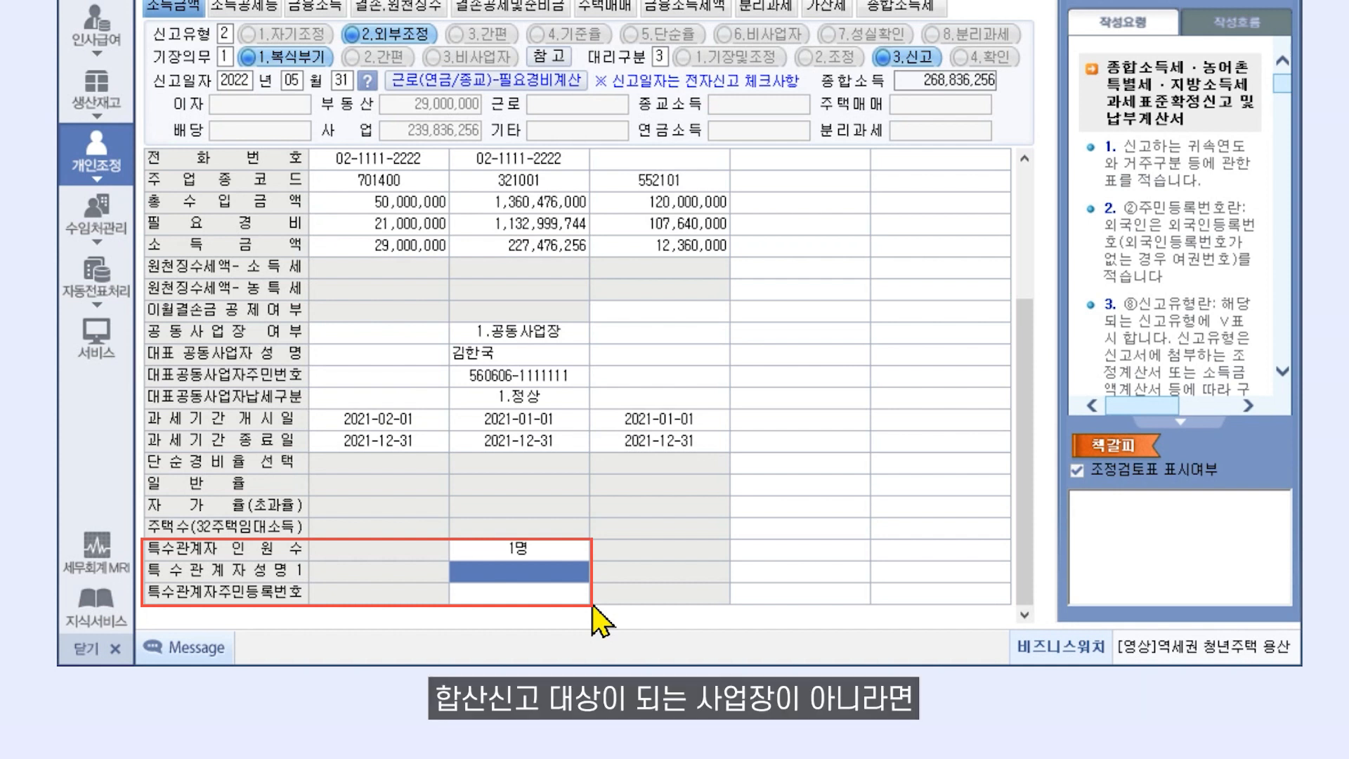
click(562, 553)
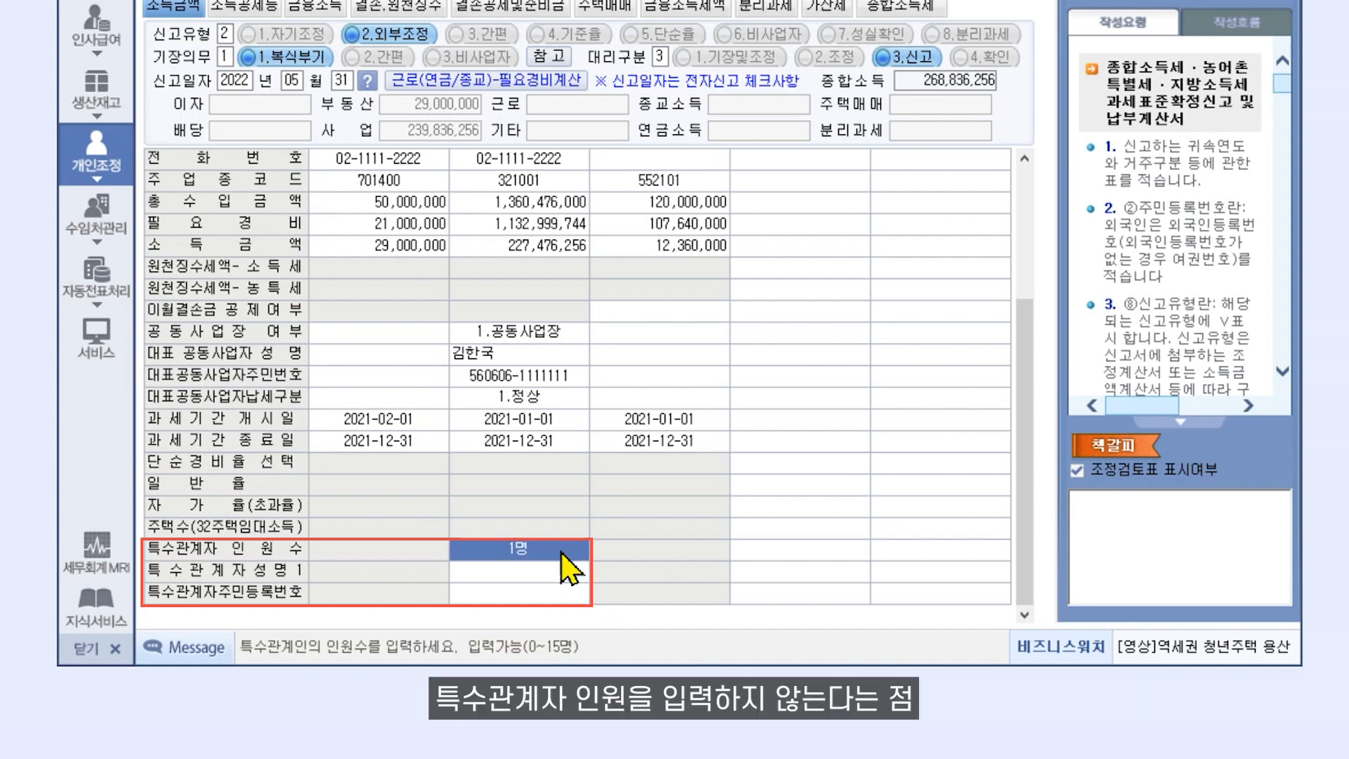
text(0)
key(Return)
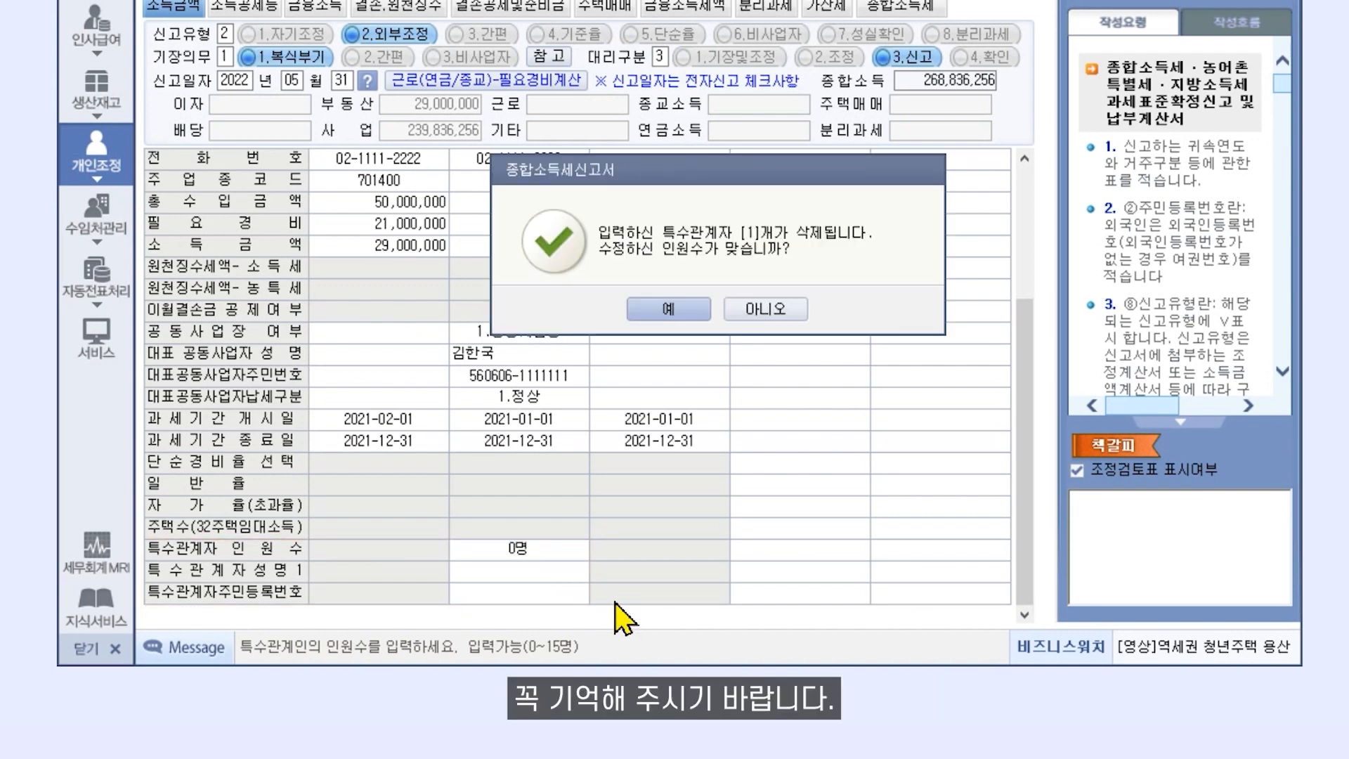
click(685, 311)
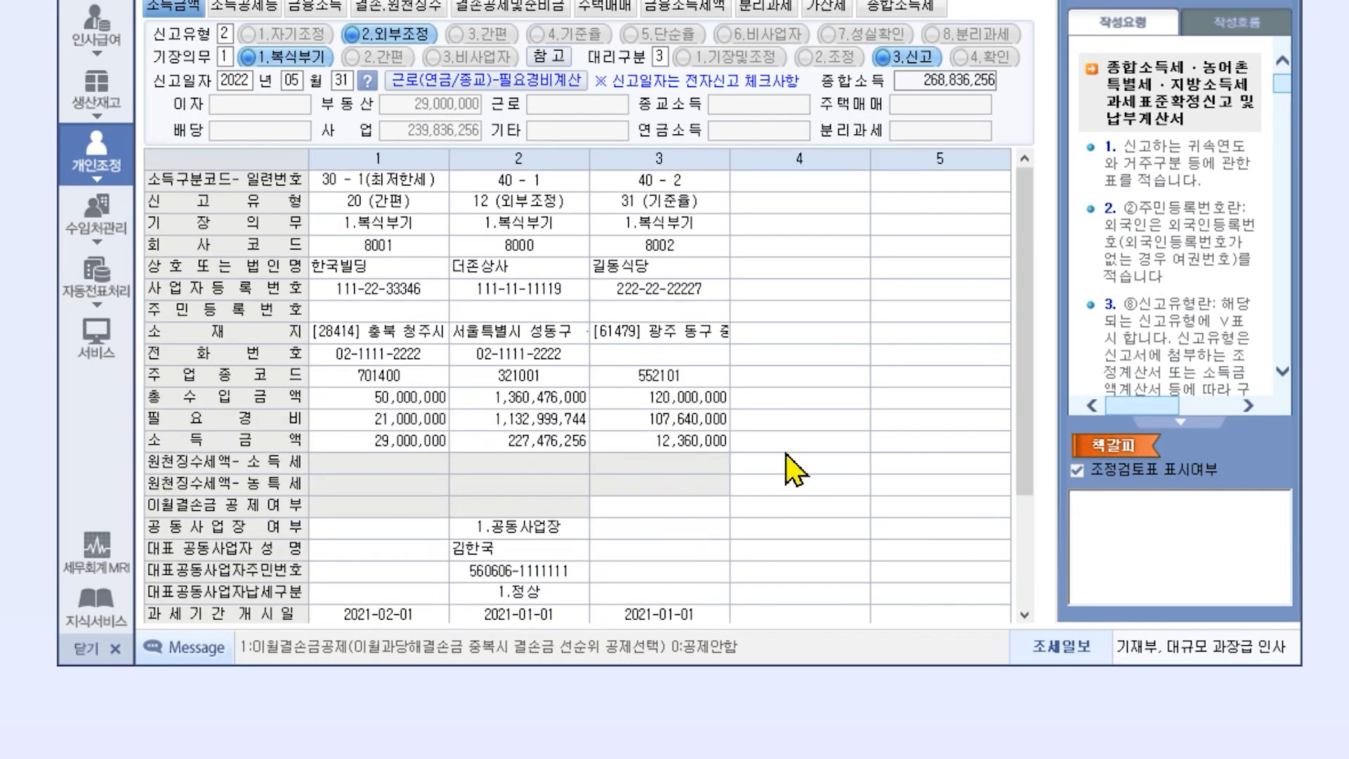
click(852, 187)
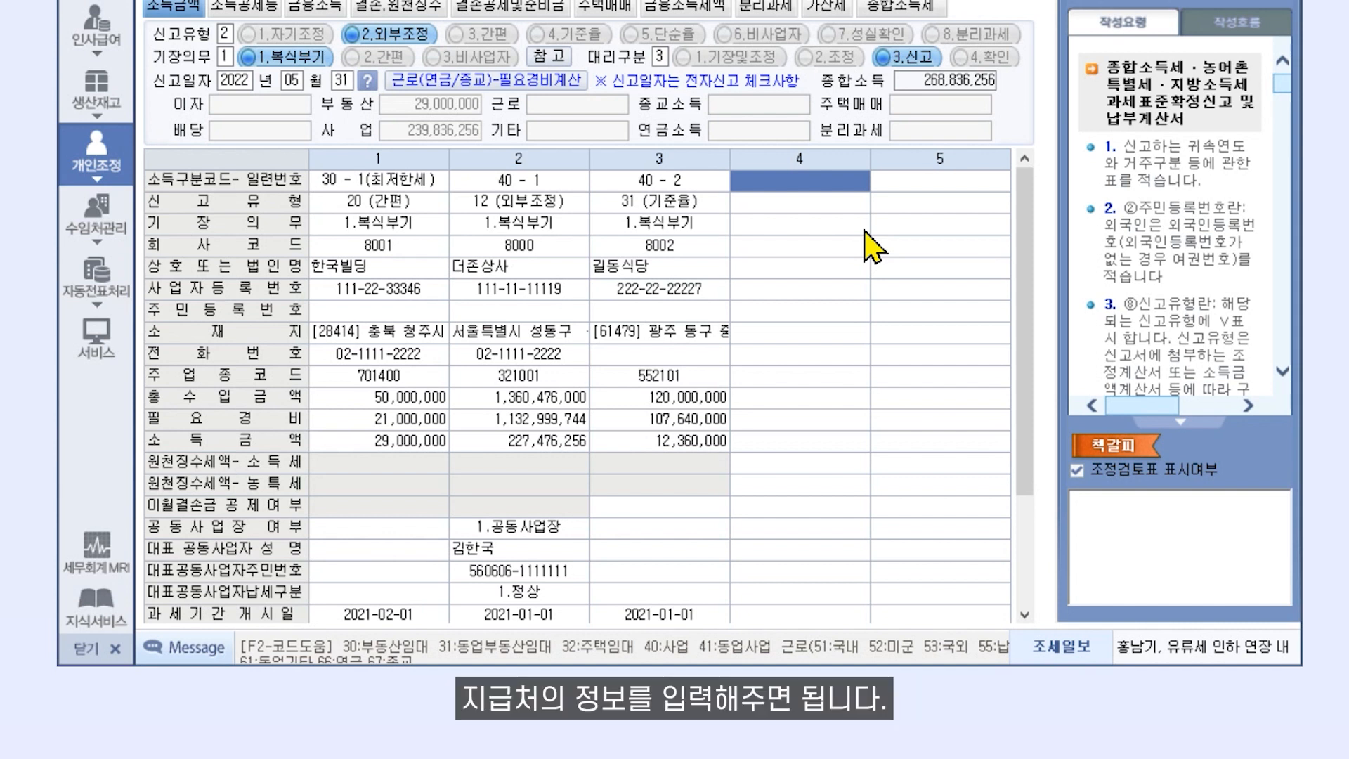
Add wage income code 51 from 두준상사 with its registration number and 50,000,000 total revenue.
text(51)
key(Return)
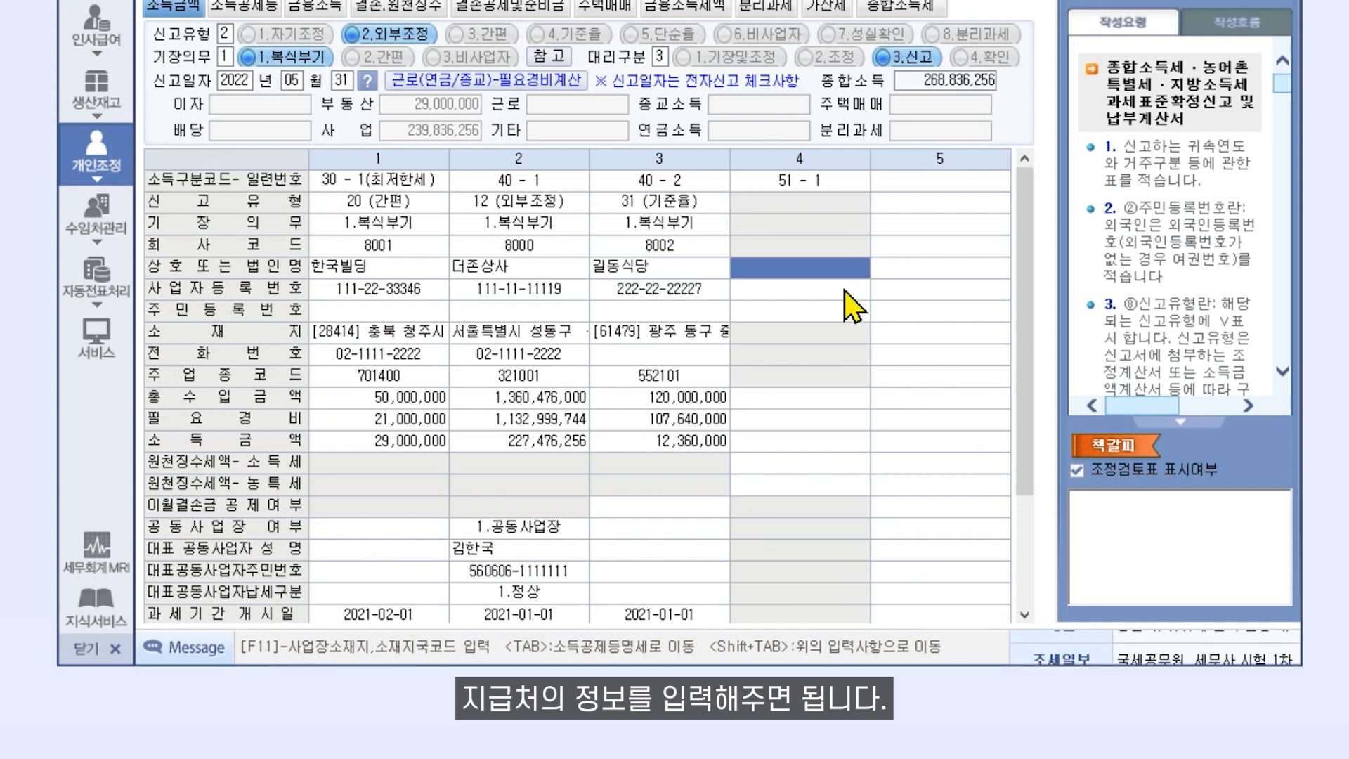
text(두준상사)
key(Return)
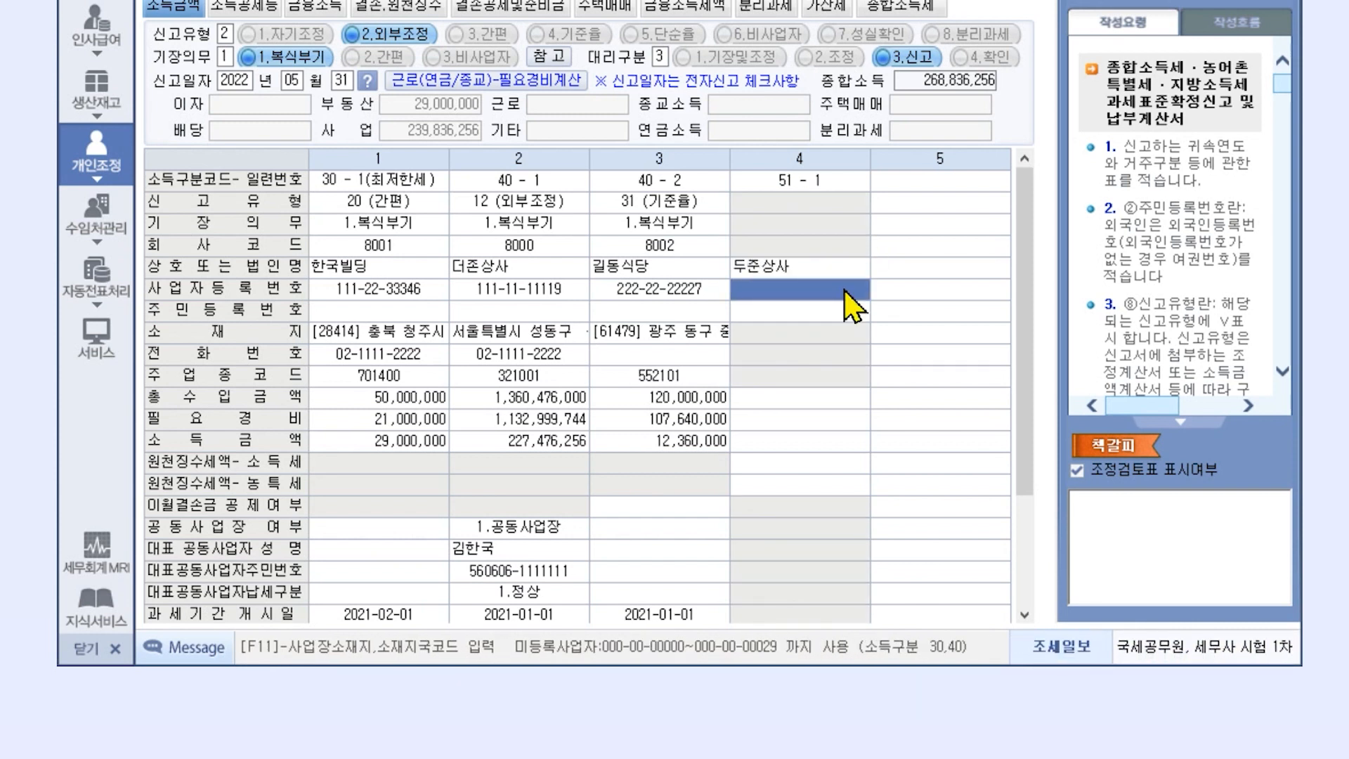
text(444-44-44444)
key(Return)
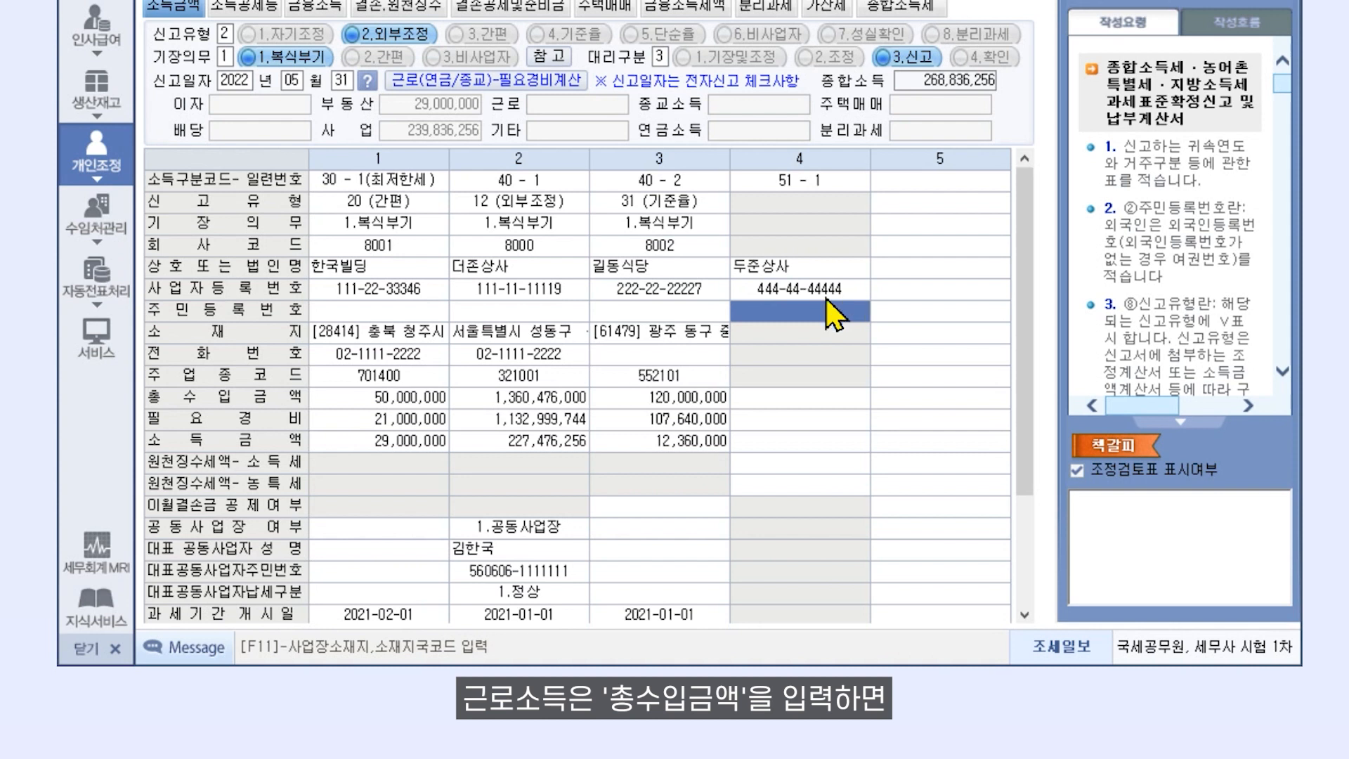
click(831, 401)
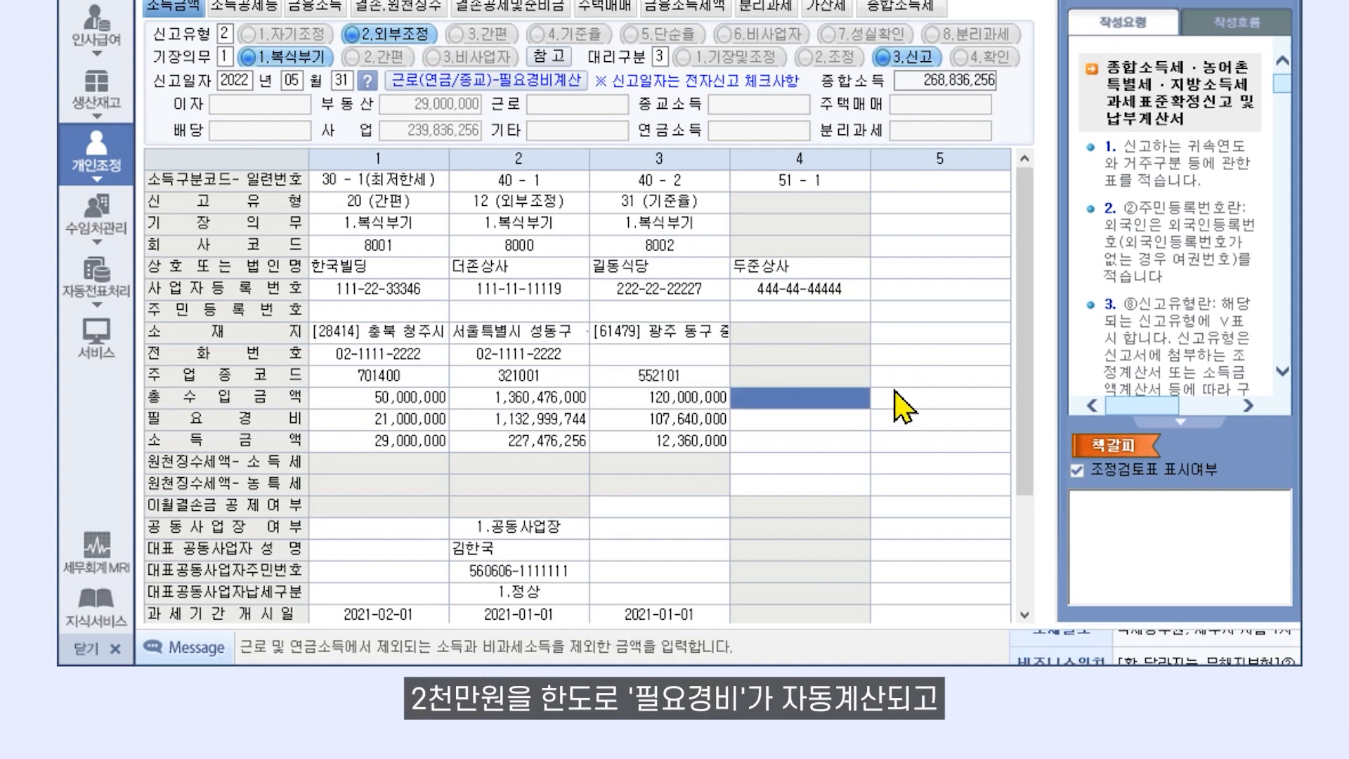
text(50000000)
key(Return)
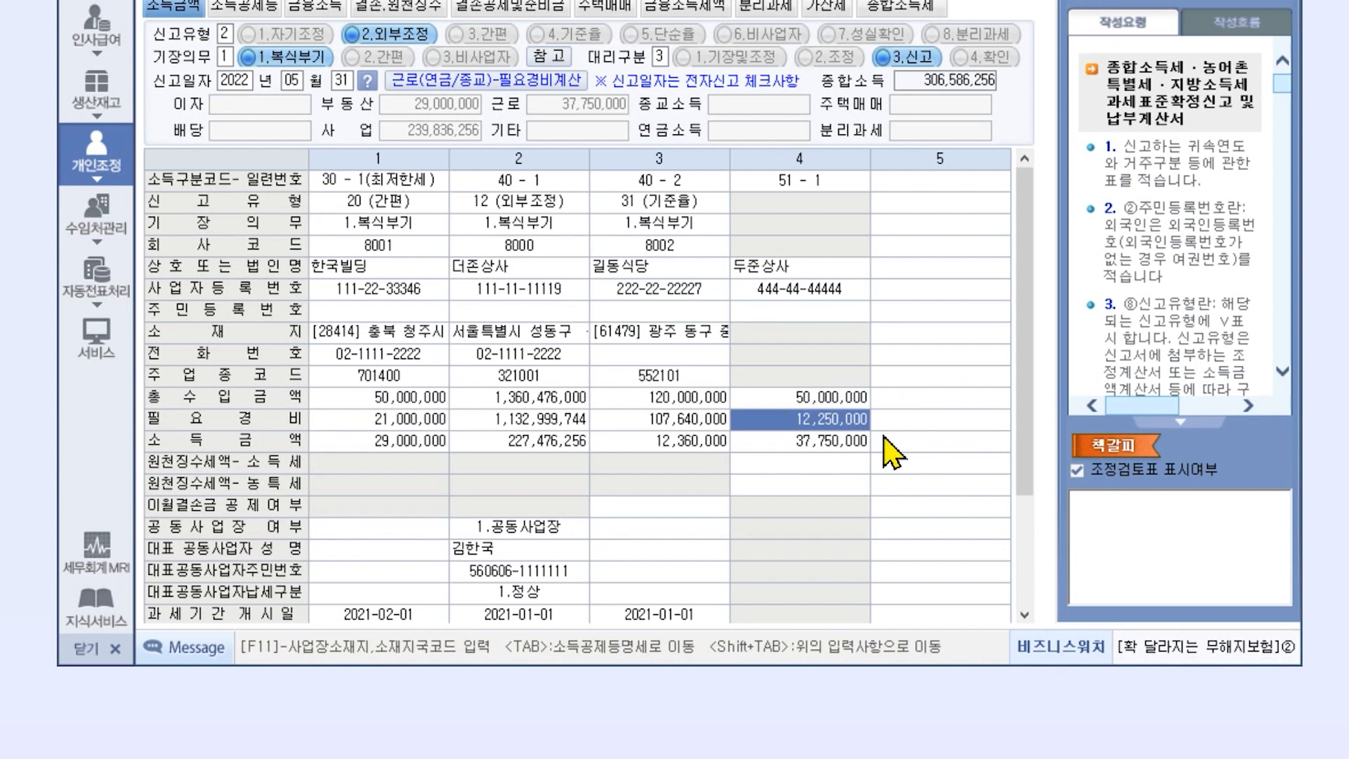
Add pension income code 66 in column 5 with 30,000,000 total revenue.
click(944, 184)
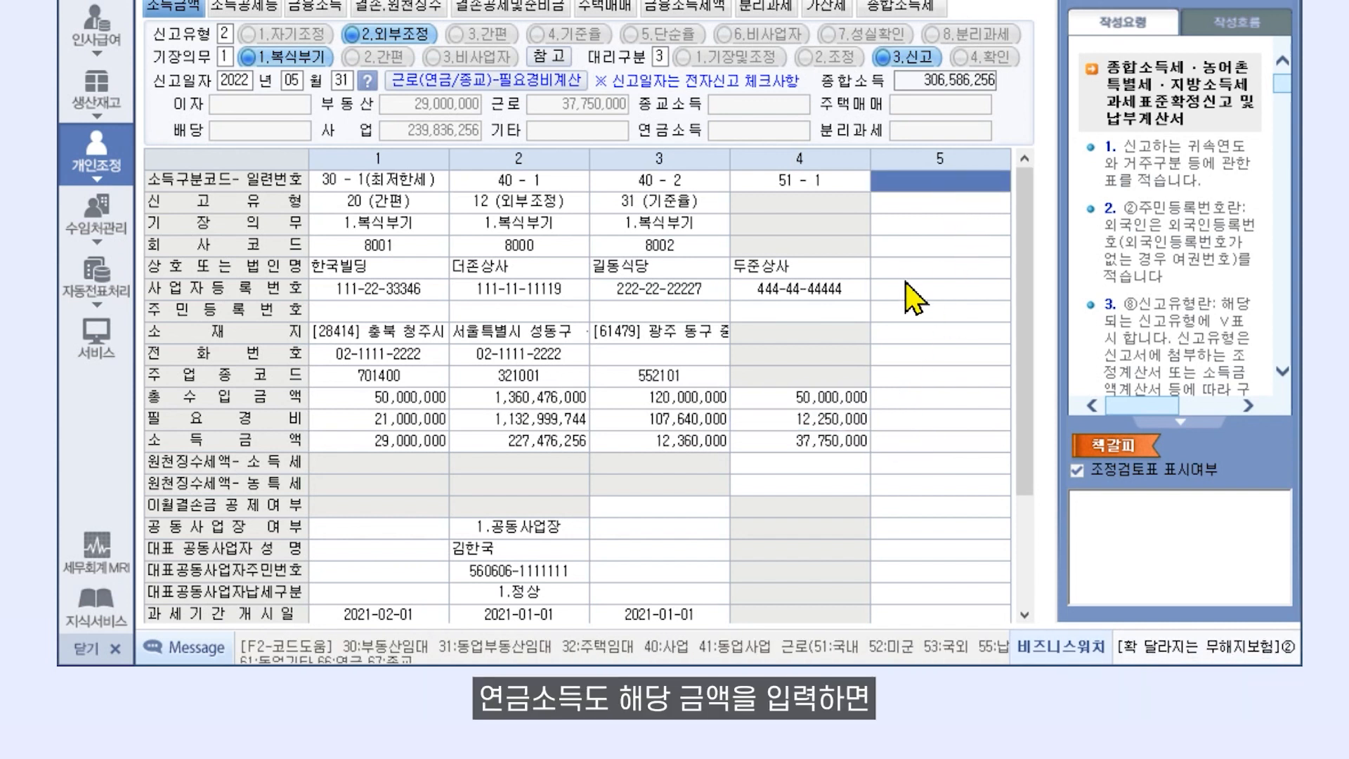
text(66)
key(Return)
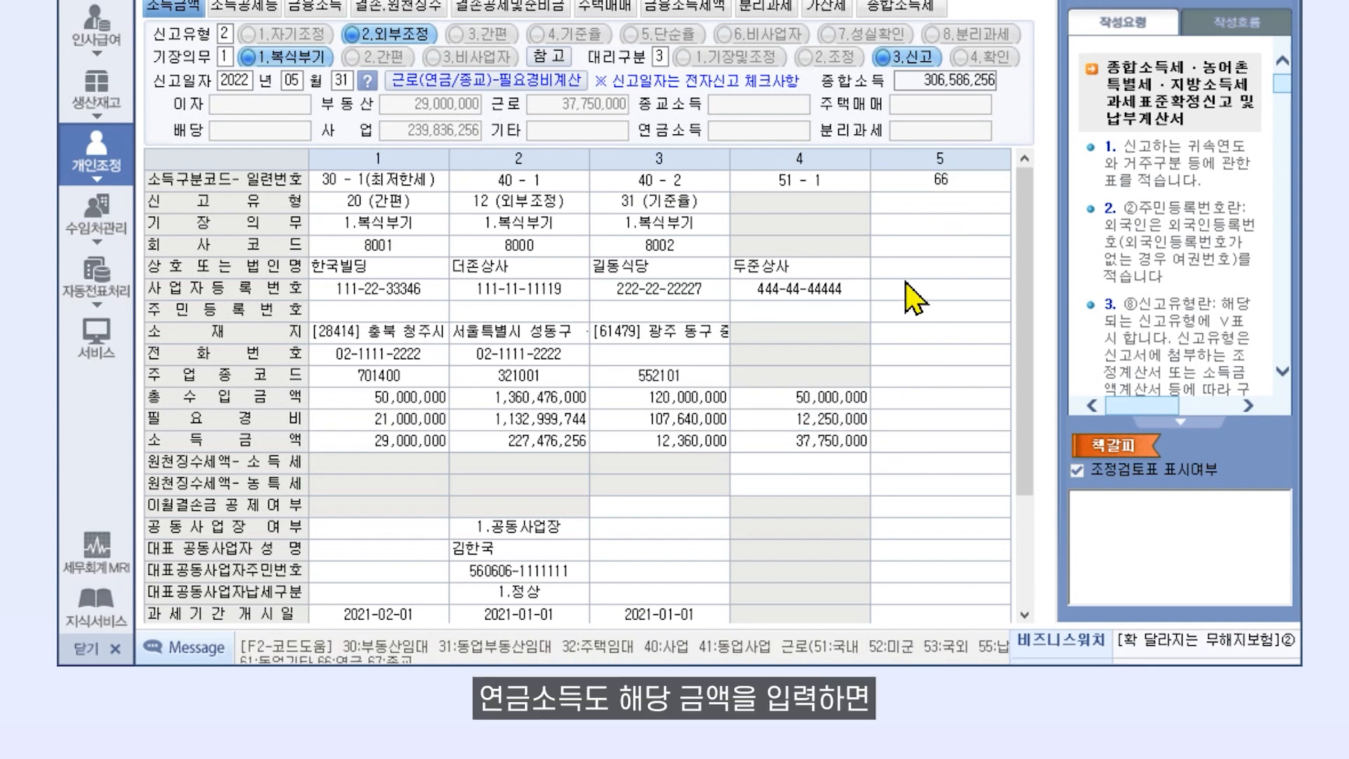
click(939, 399)
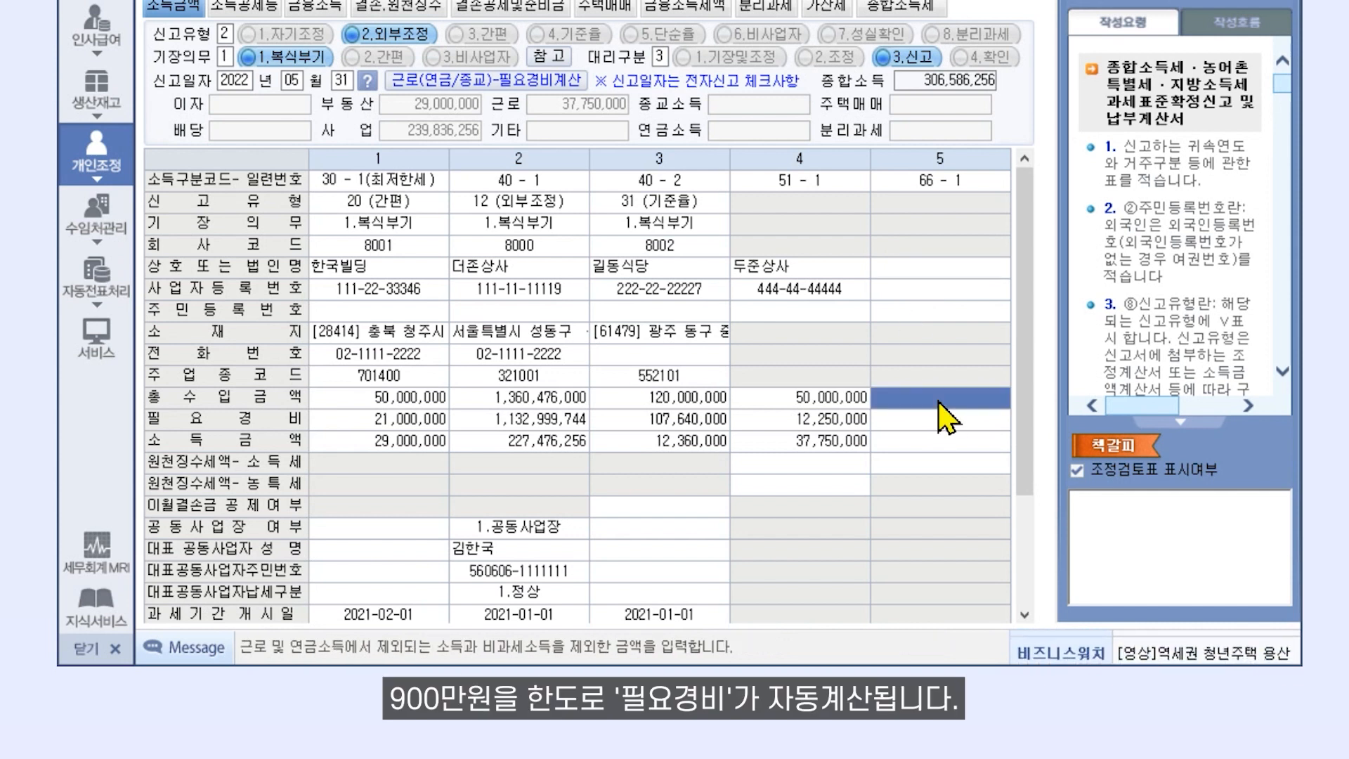
text(30,000,000)
key(Return)
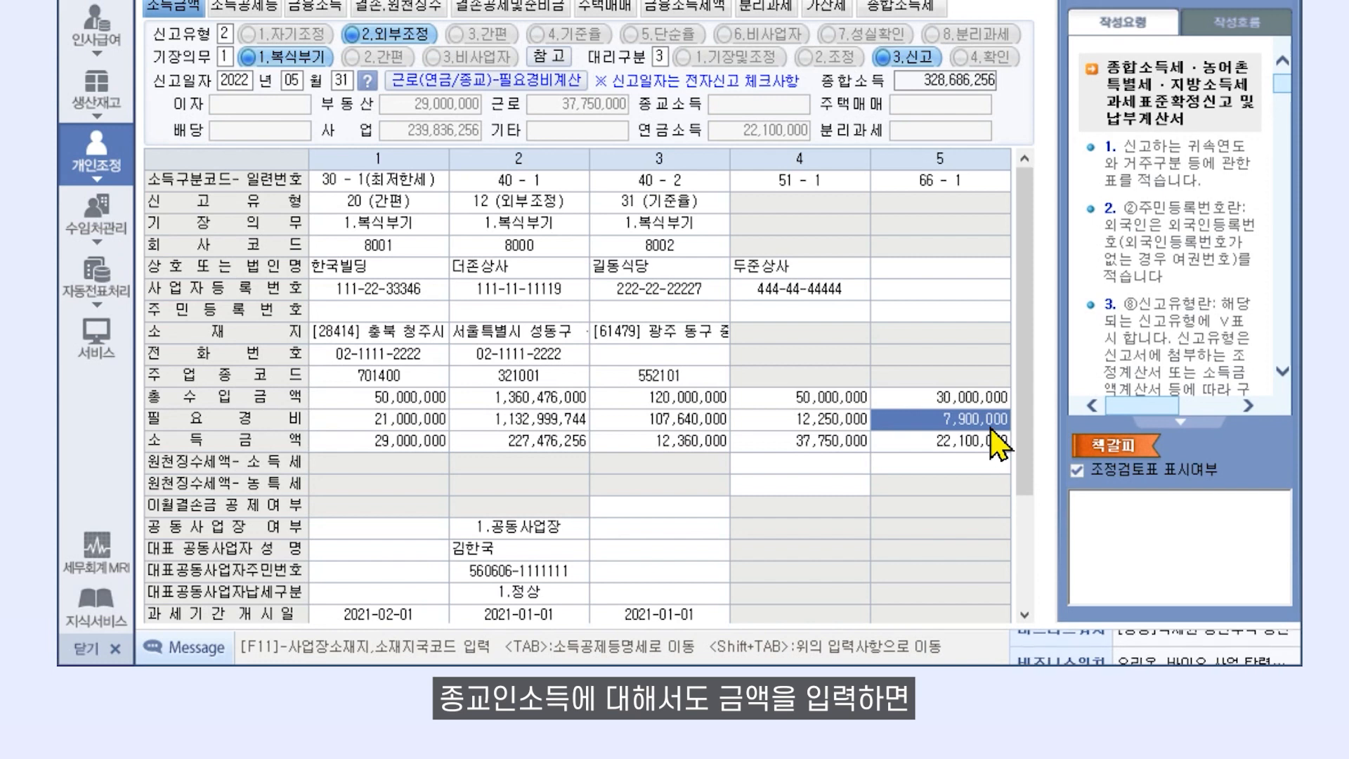
Add income code 67 in column 6 with 50,000,000 total revenue and review the expense calculation rules.
key(Return)
text(67)
key(Return)
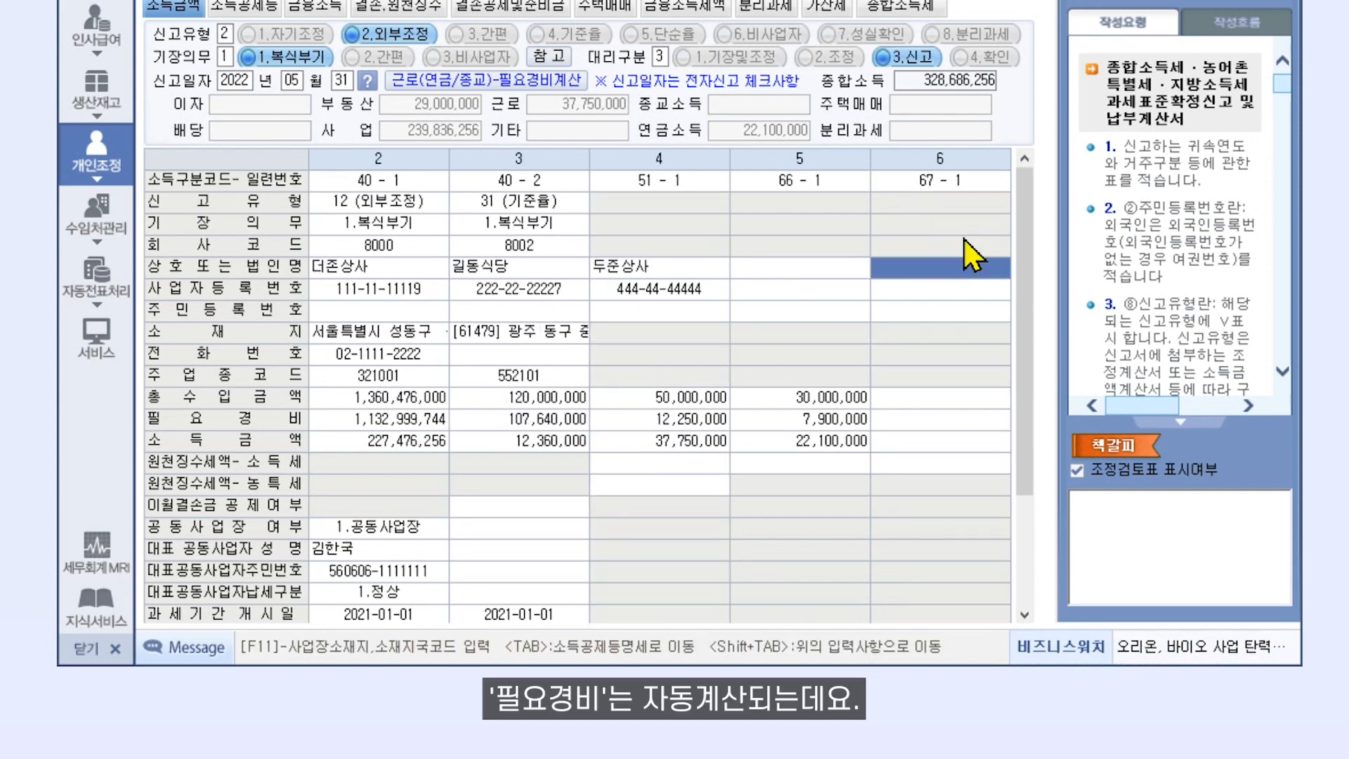
click(959, 188)
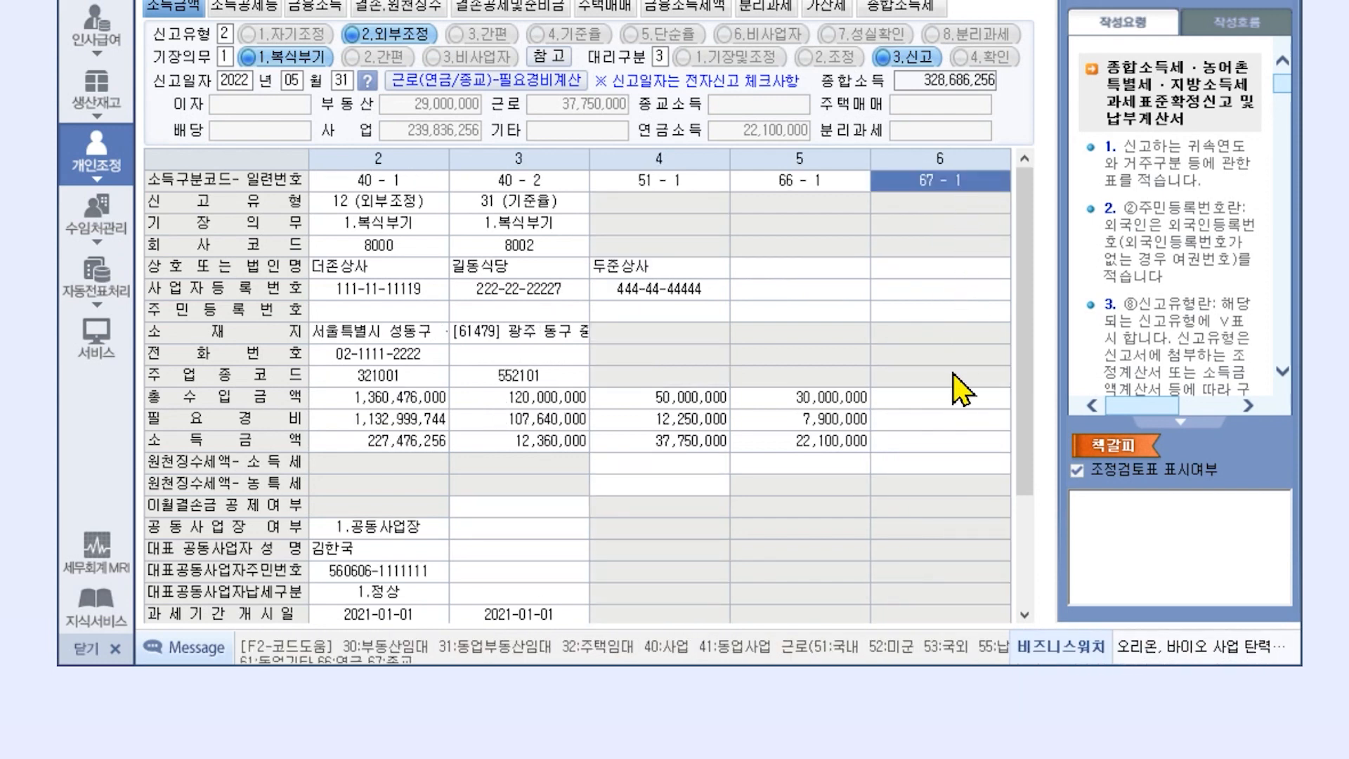
click(950, 397)
text(50000000)
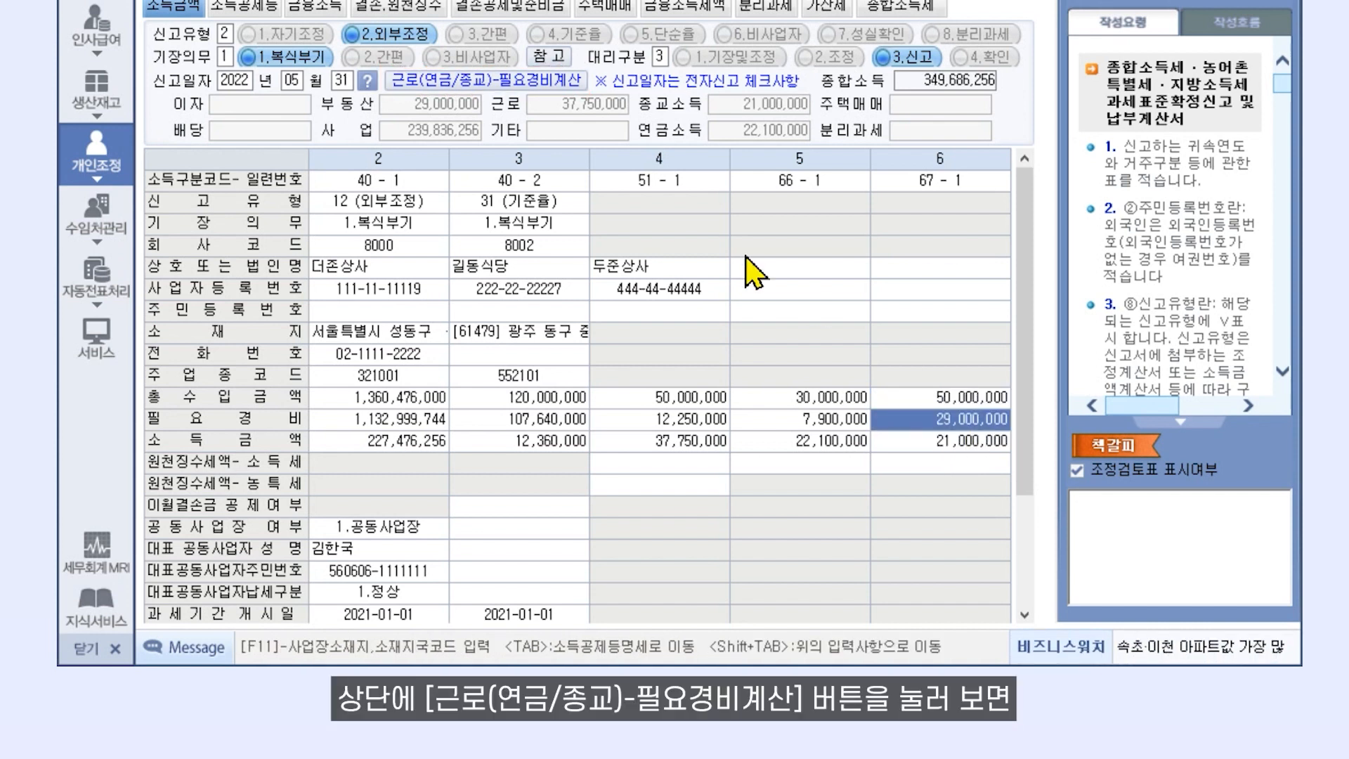
click(558, 81)
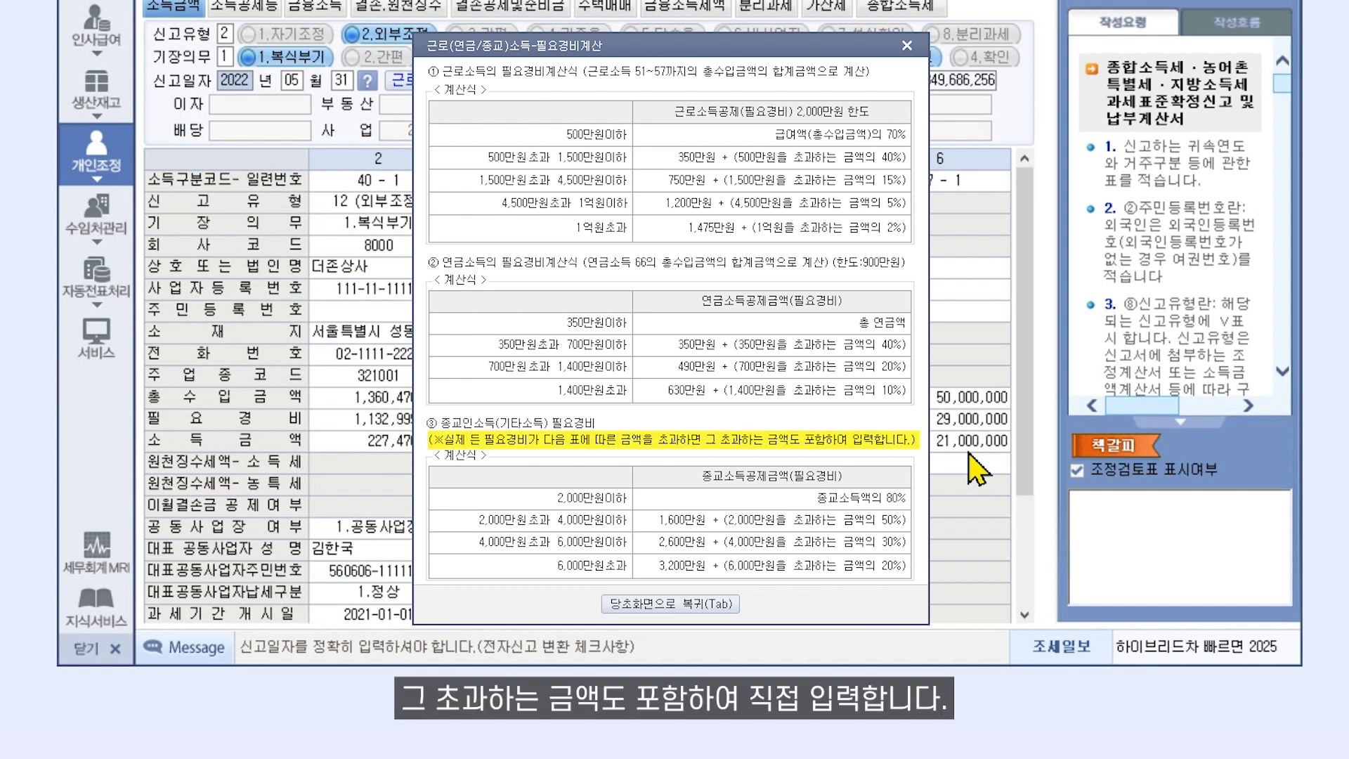
key(Tab)
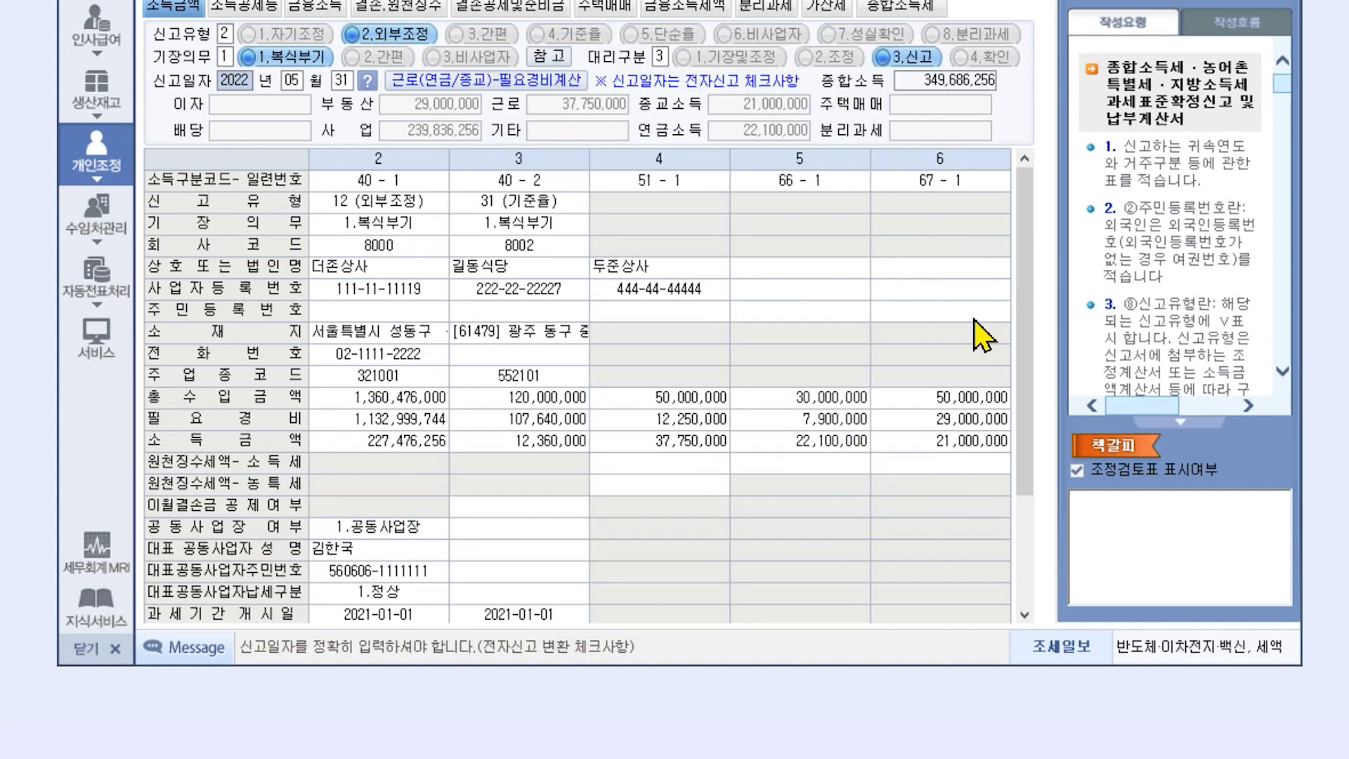
Enter income code 58 in column 7 with 20,000,000 total revenue.
click(974, 457)
key(Return)
text(58)
key(Return)
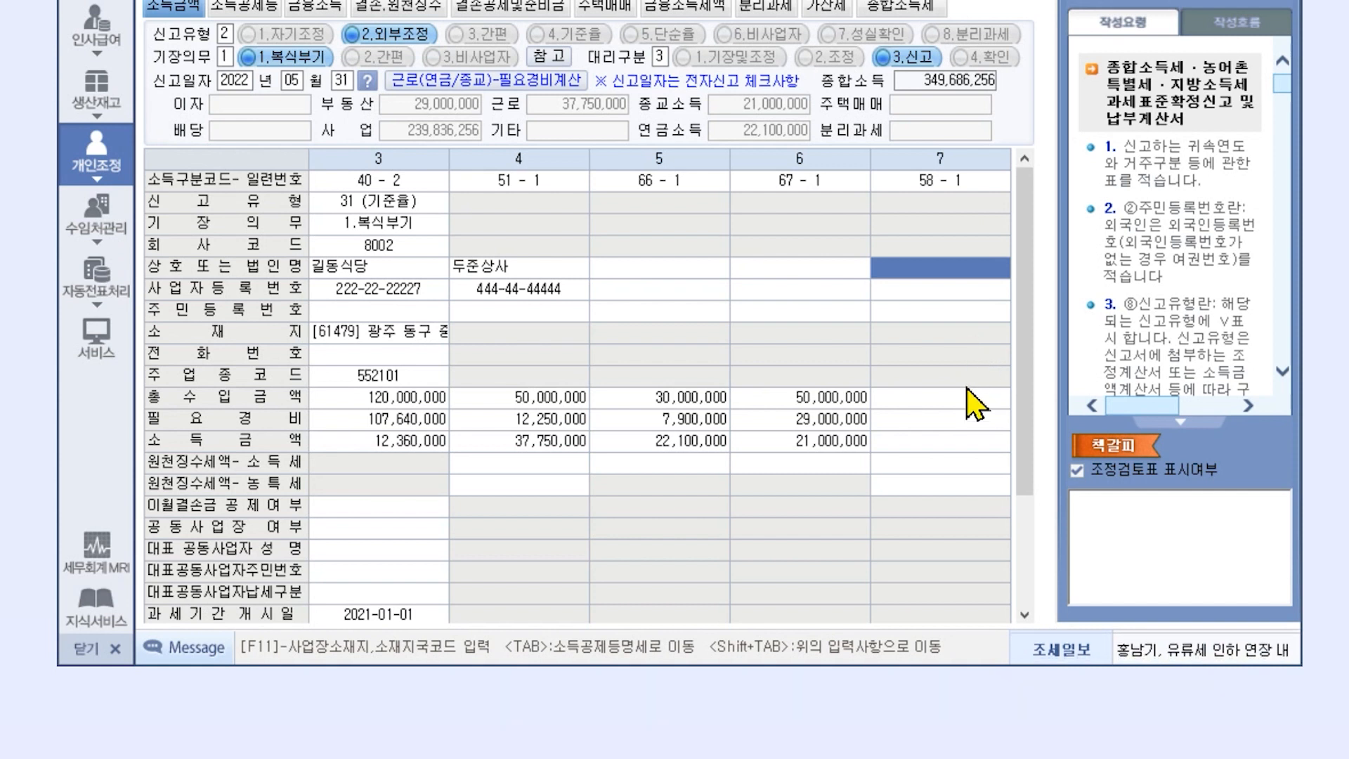
key(Return)
text(20,000,000)
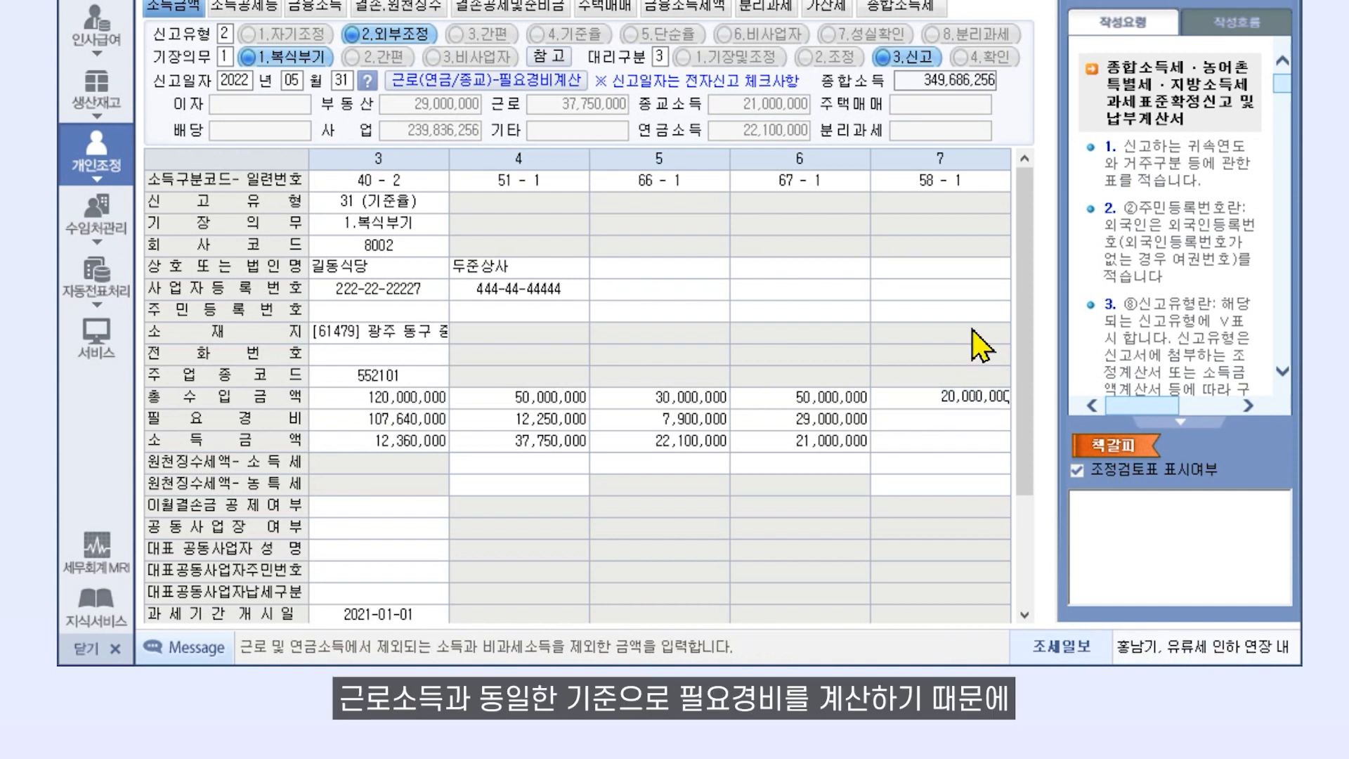
key(Return)
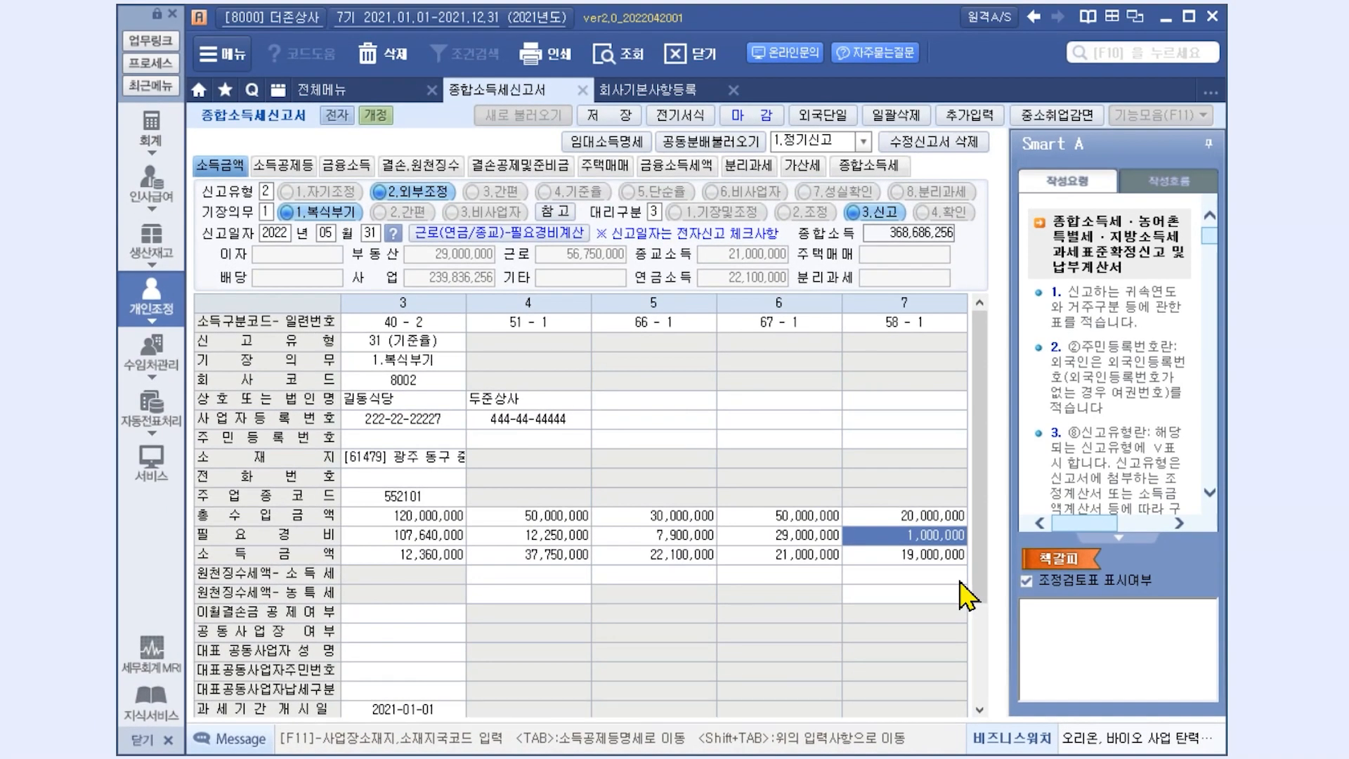
Delete the 58-1, 67-1 and 66-1 income entries from the return.
click(941, 330)
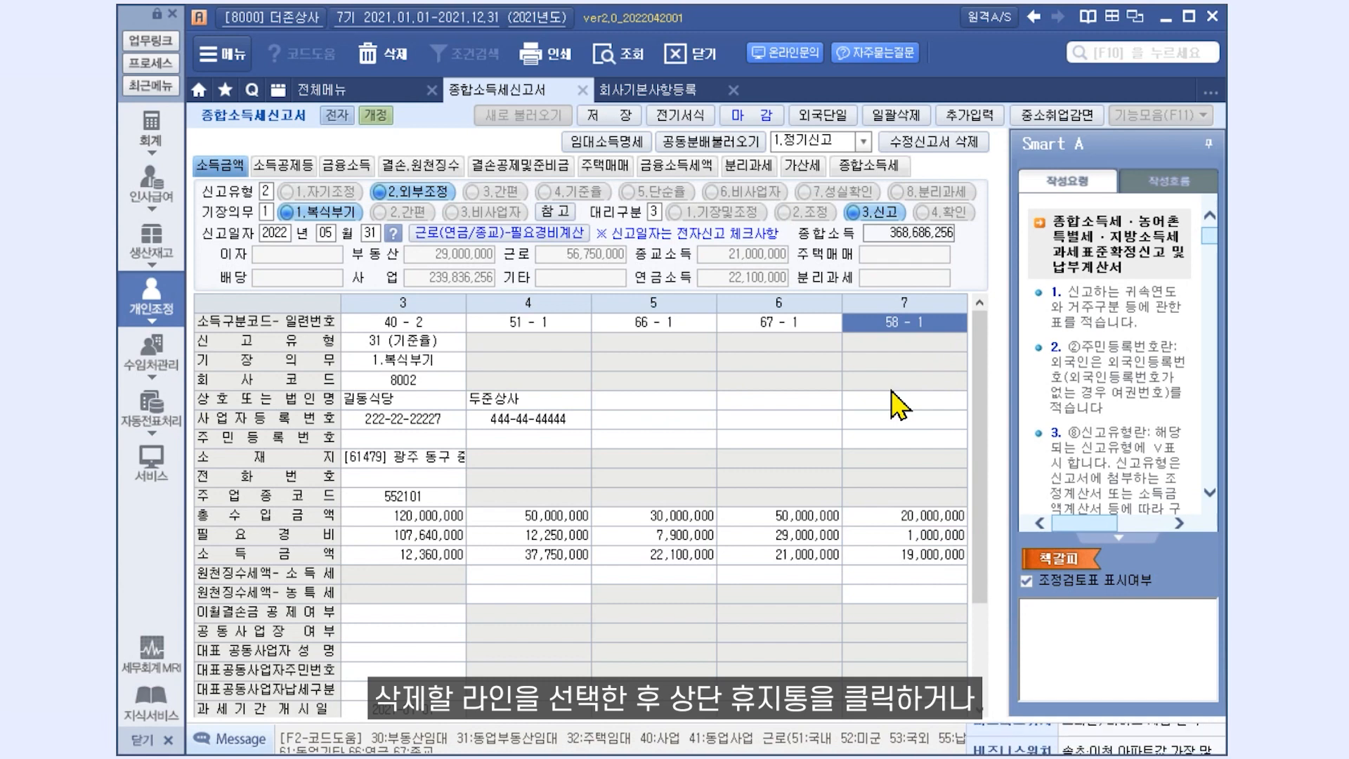
click(393, 67)
click(603, 528)
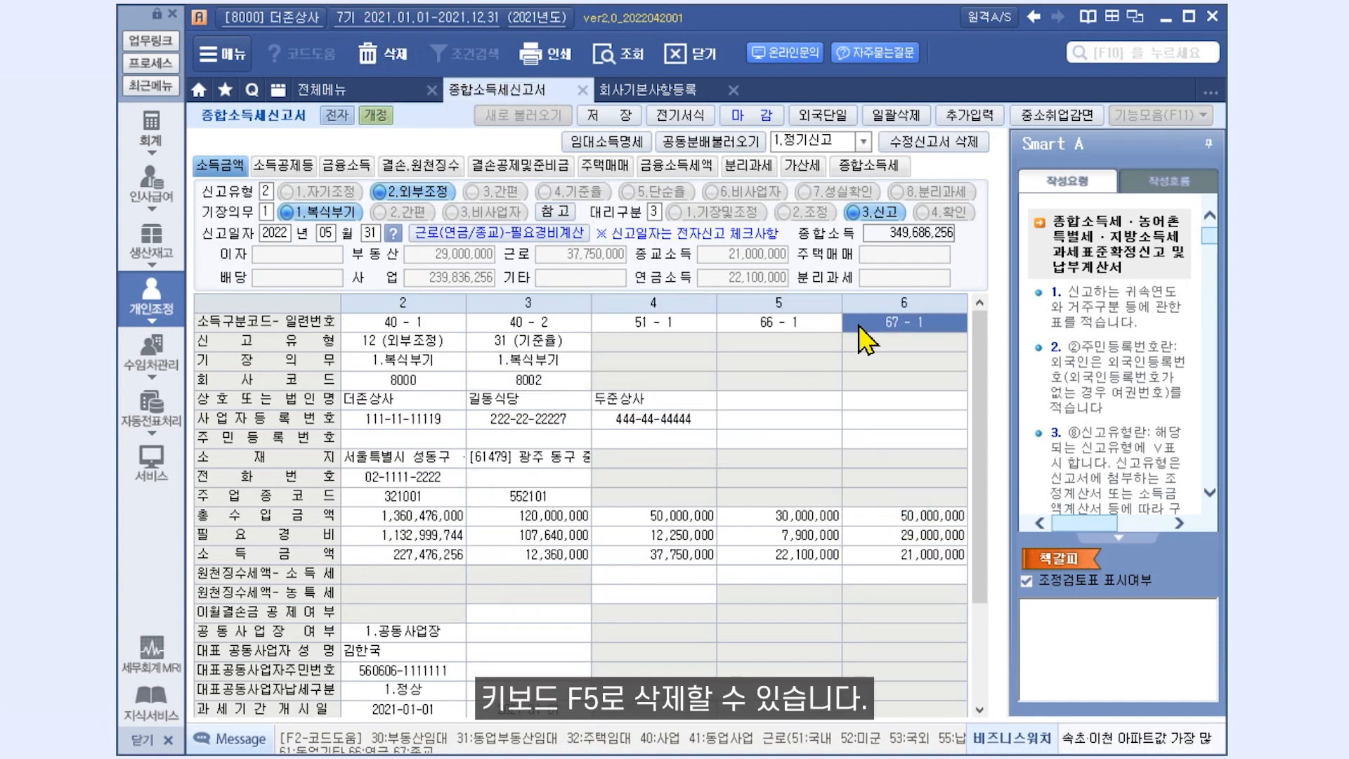
key(F5)
click(668, 441)
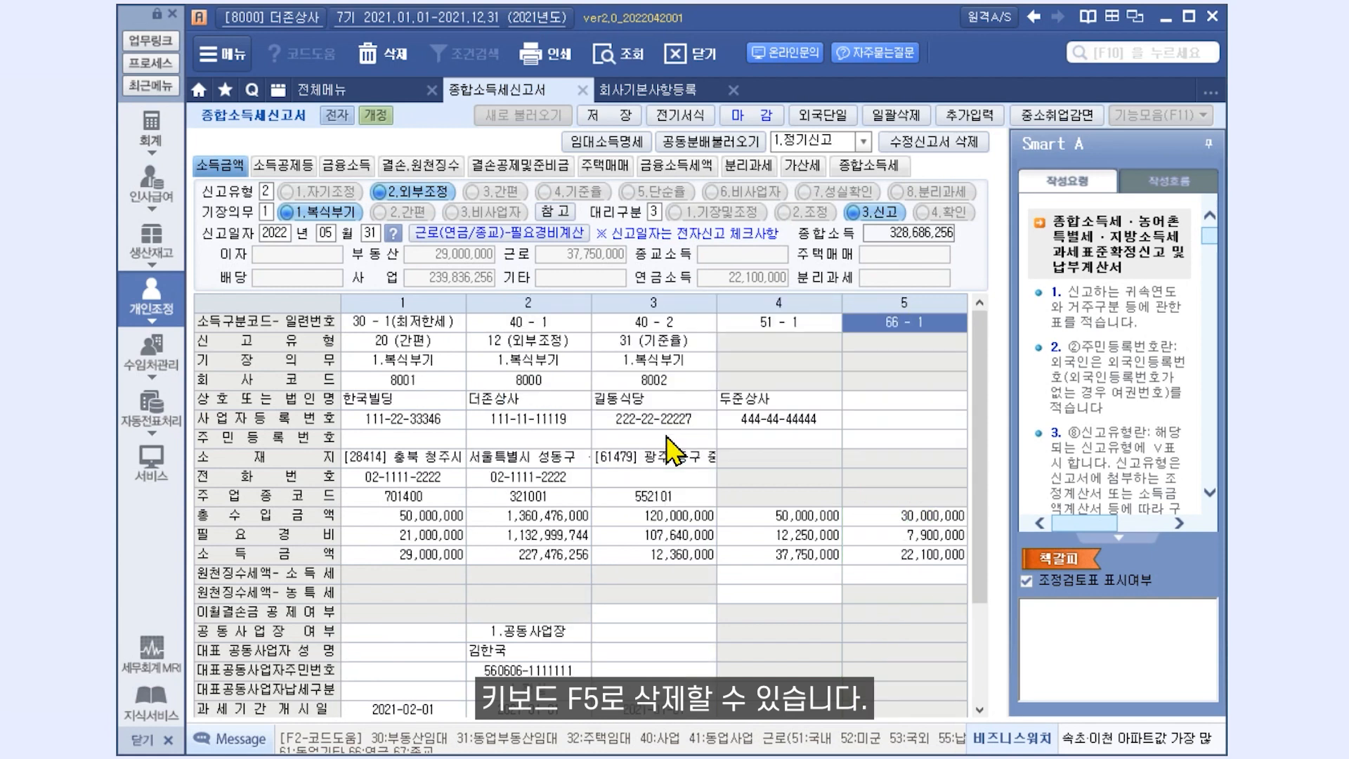
key(F5)
key(Return)
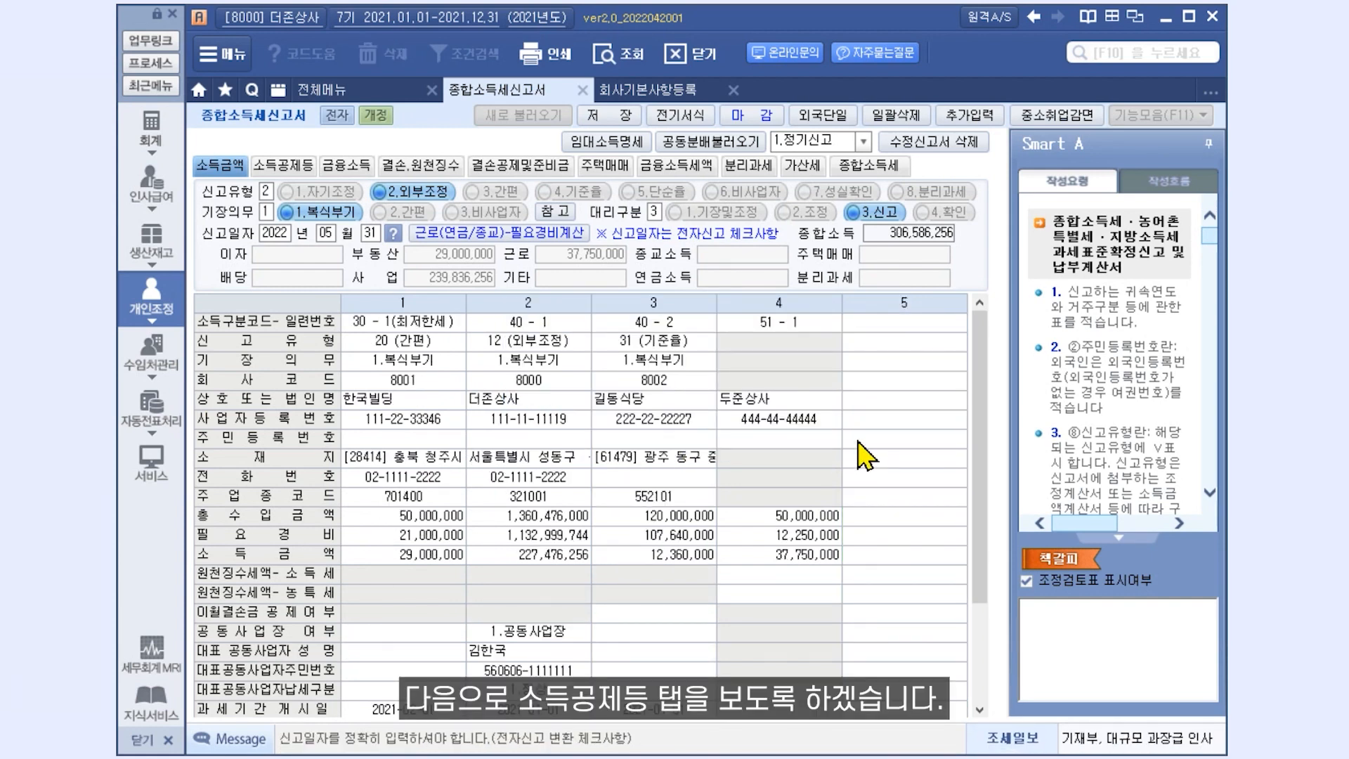
Go to the 소득공제등 tab and choose 새로 불러오기 to reload deduction statement data.
click(306, 169)
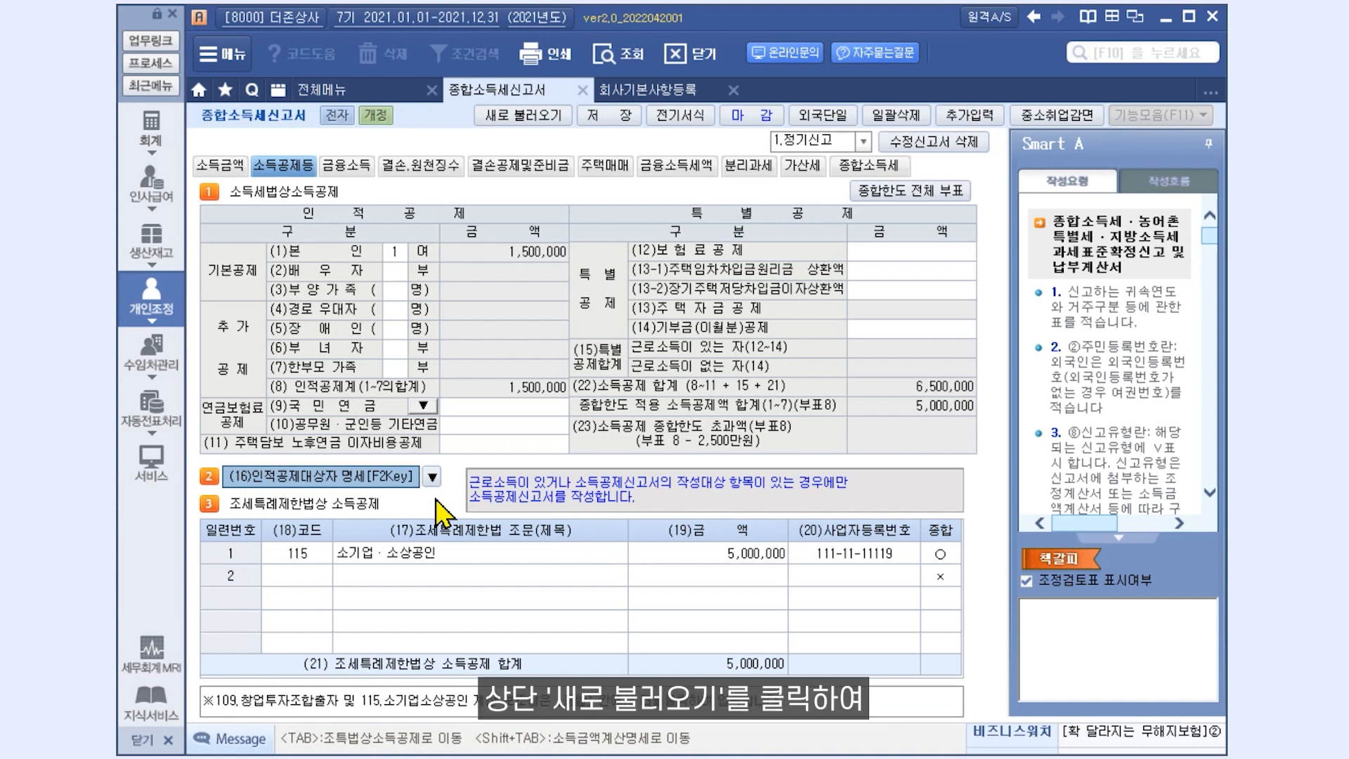
click(567, 123)
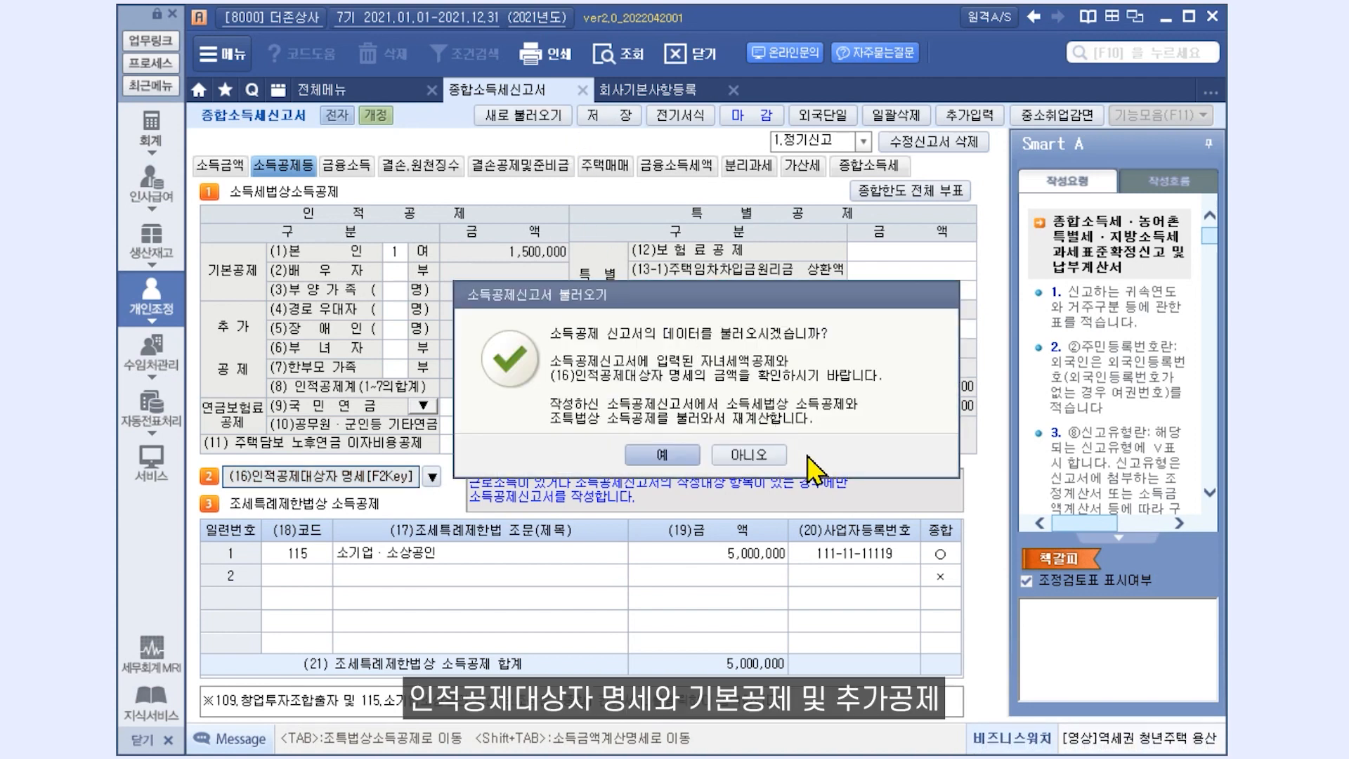
Confirm reloading the 소득공제신고서 data and expand the (16) 인적공제대상자 명세 list.
click(669, 458)
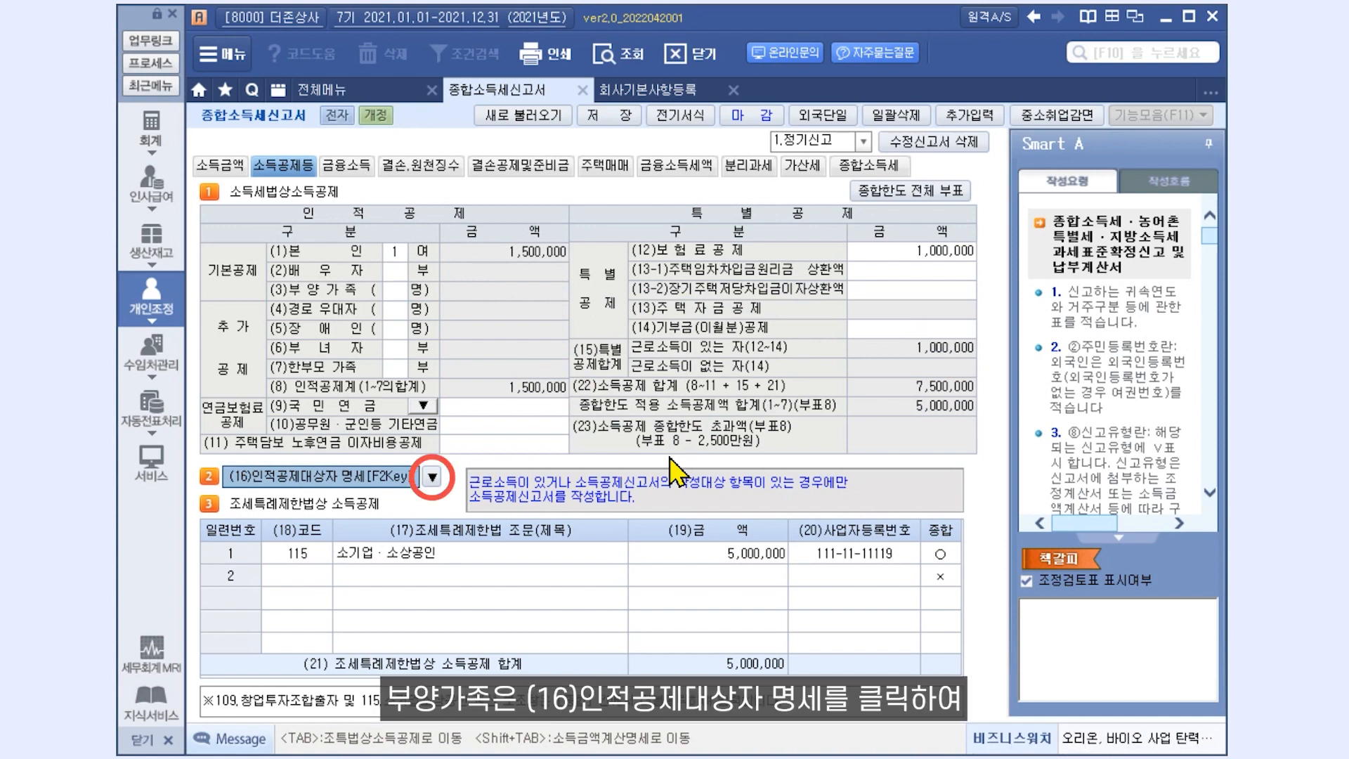
click(432, 477)
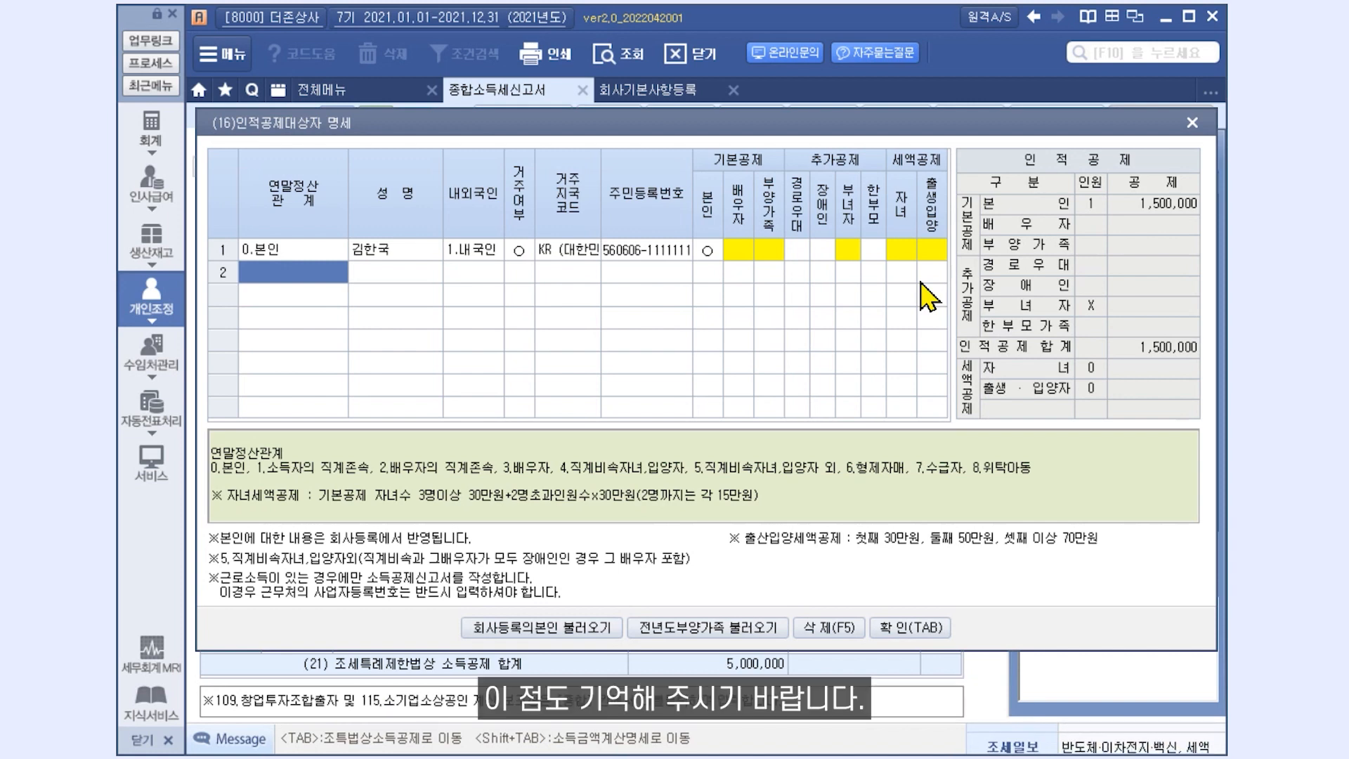
Close the dependent list and glance at the 국민연금 insurance deduction details without changes.
click(907, 627)
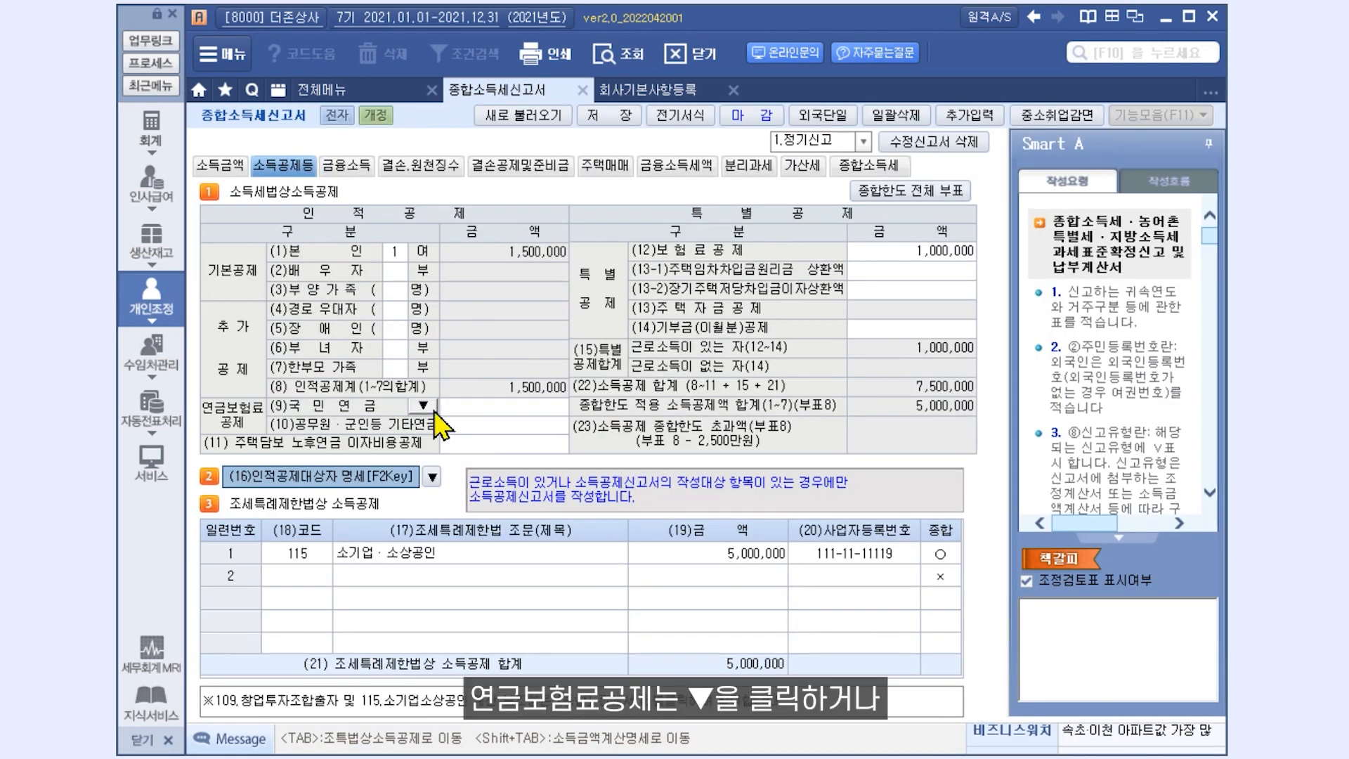
click(427, 407)
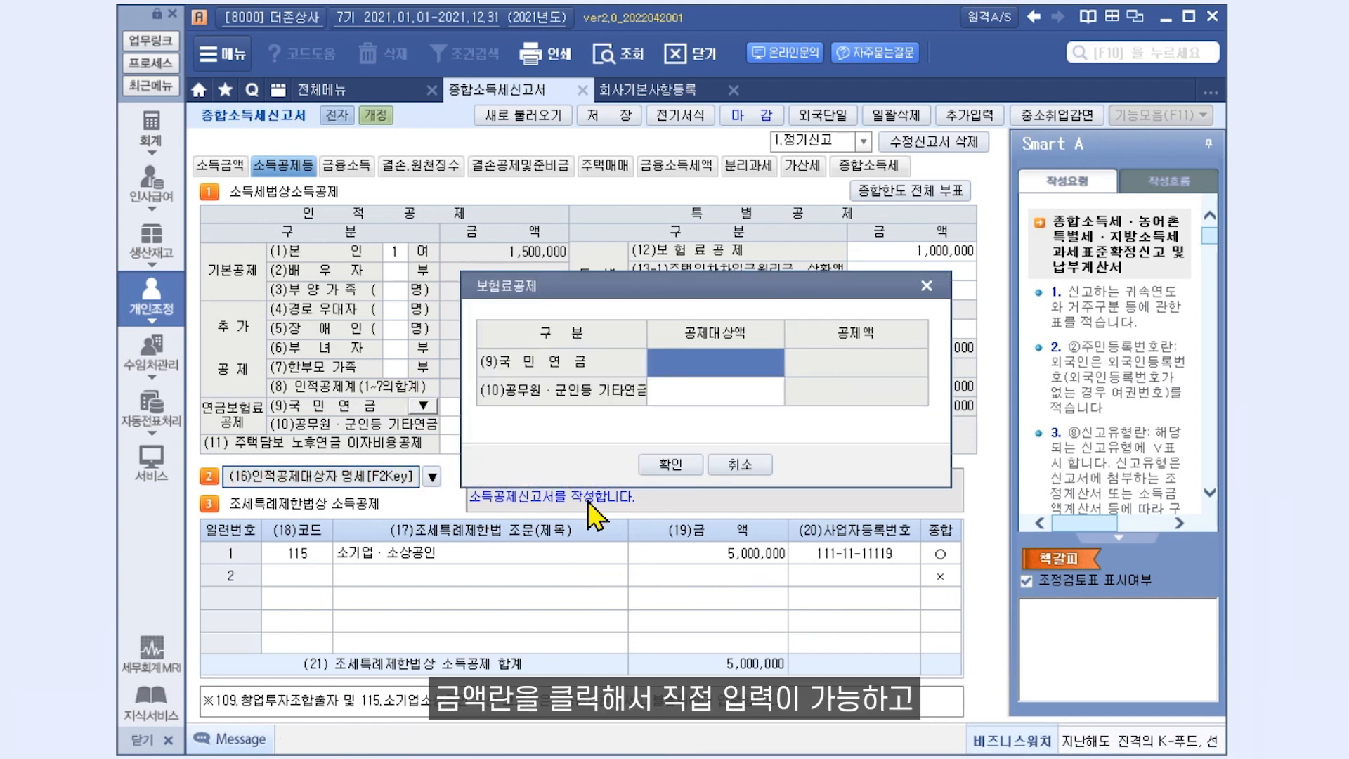
click(738, 465)
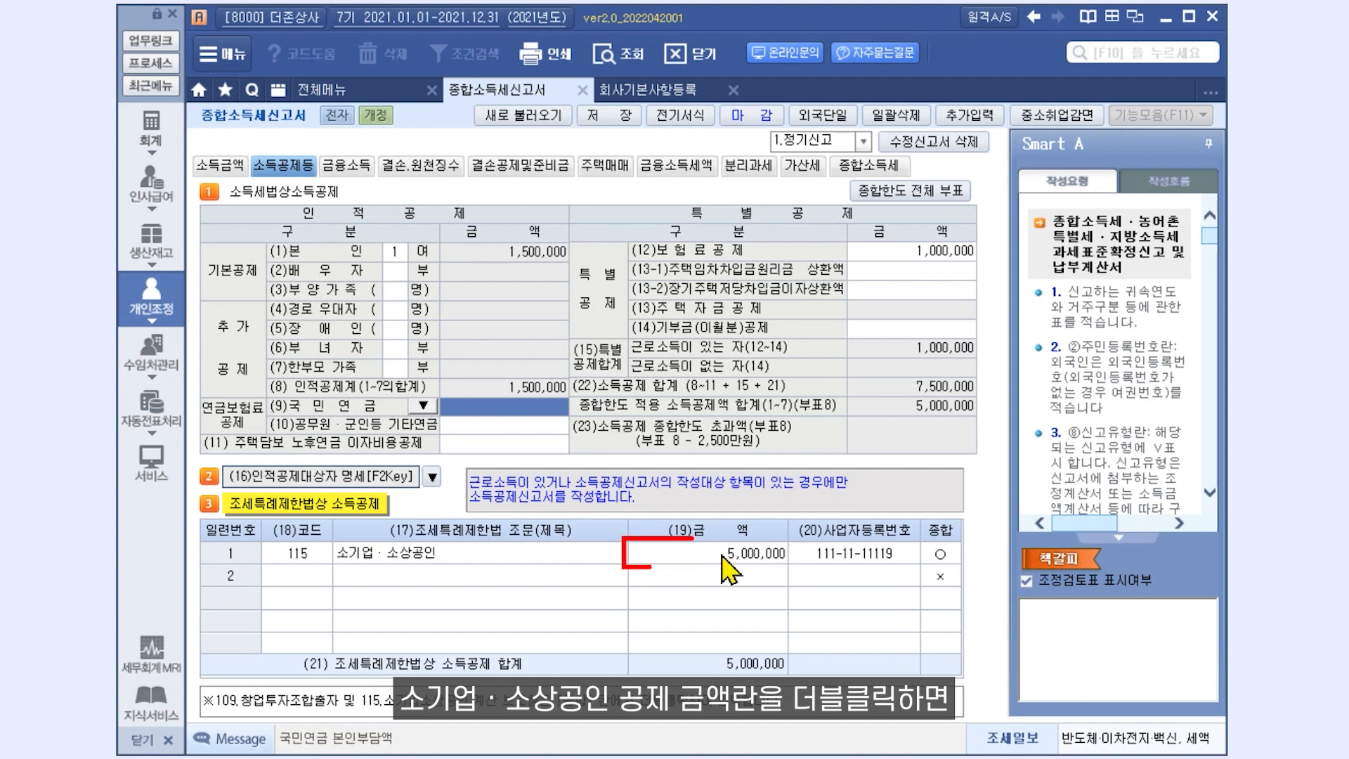
Recalculate the 소기업·소상공인 deduction to 2,000,000 and check its business registration number.
double_click(759, 557)
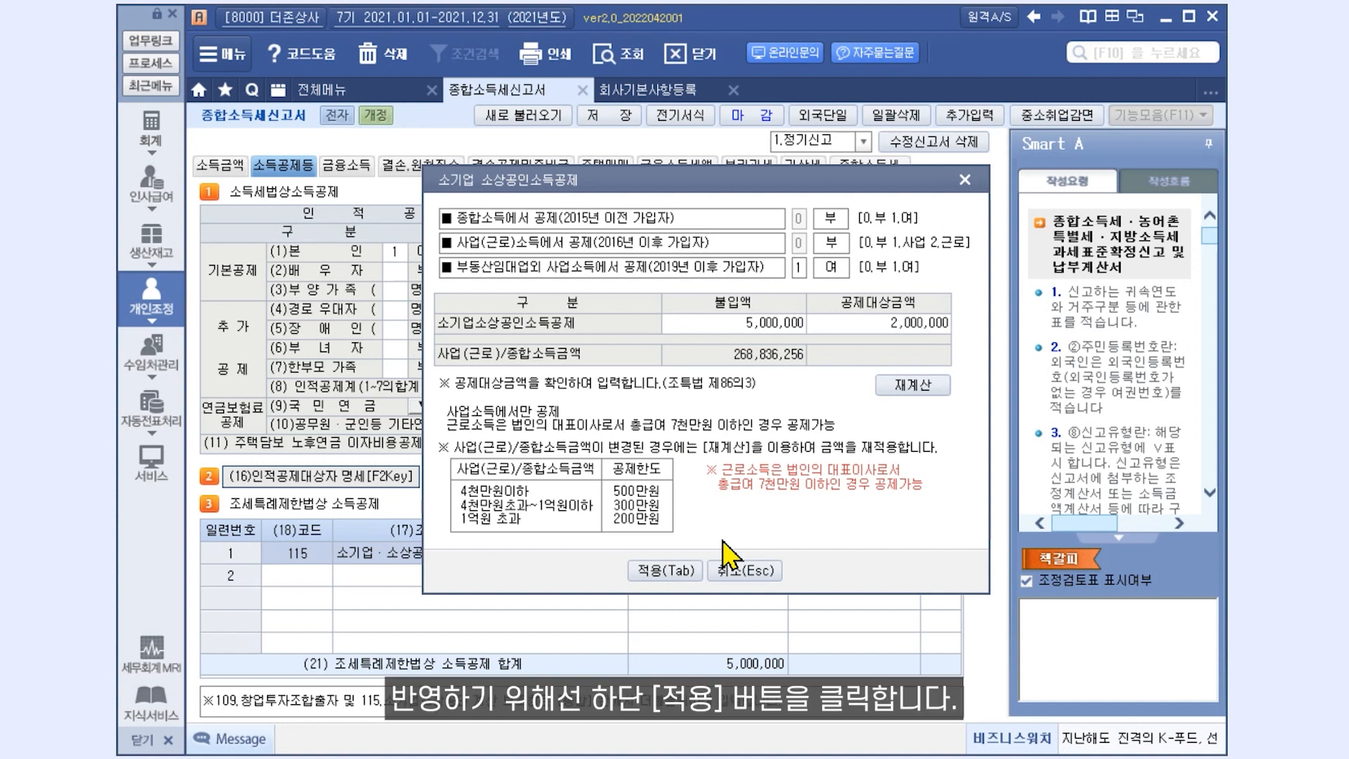
click(687, 572)
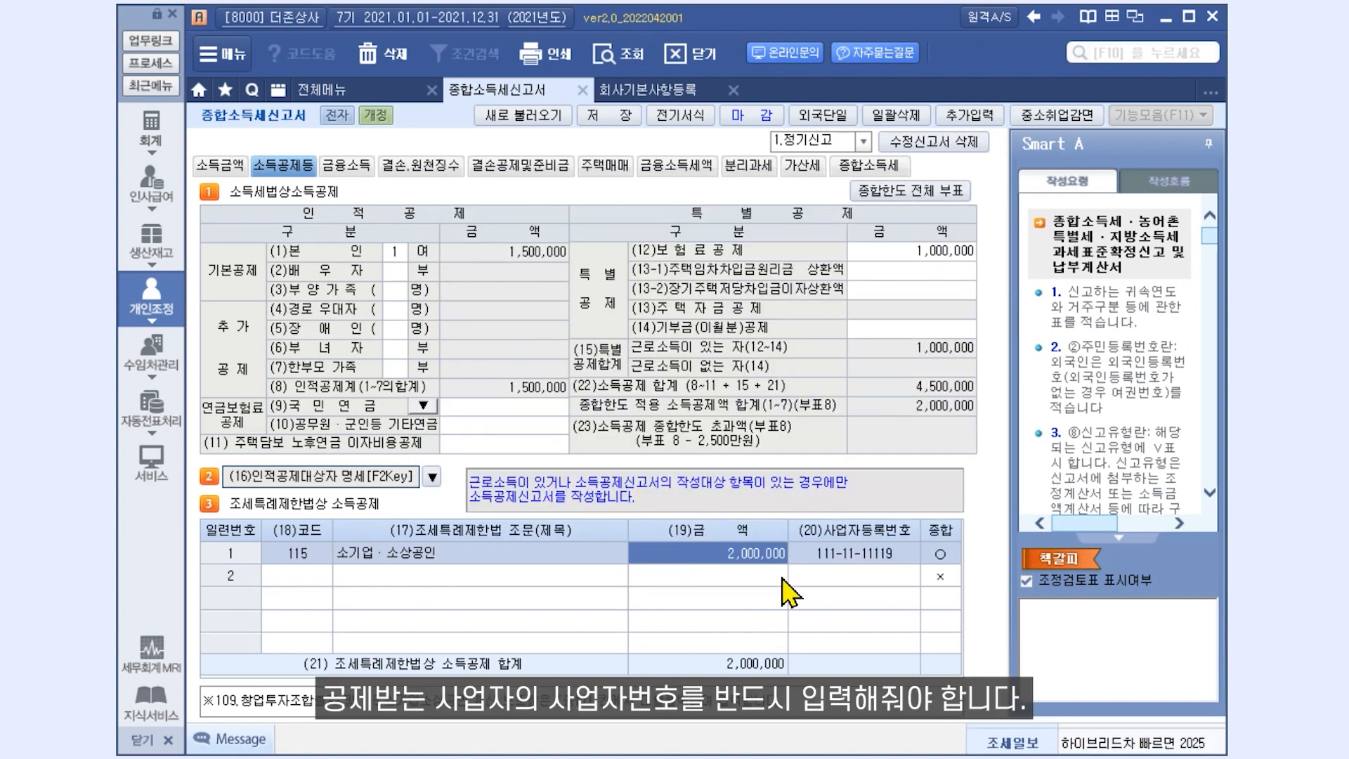
click(881, 561)
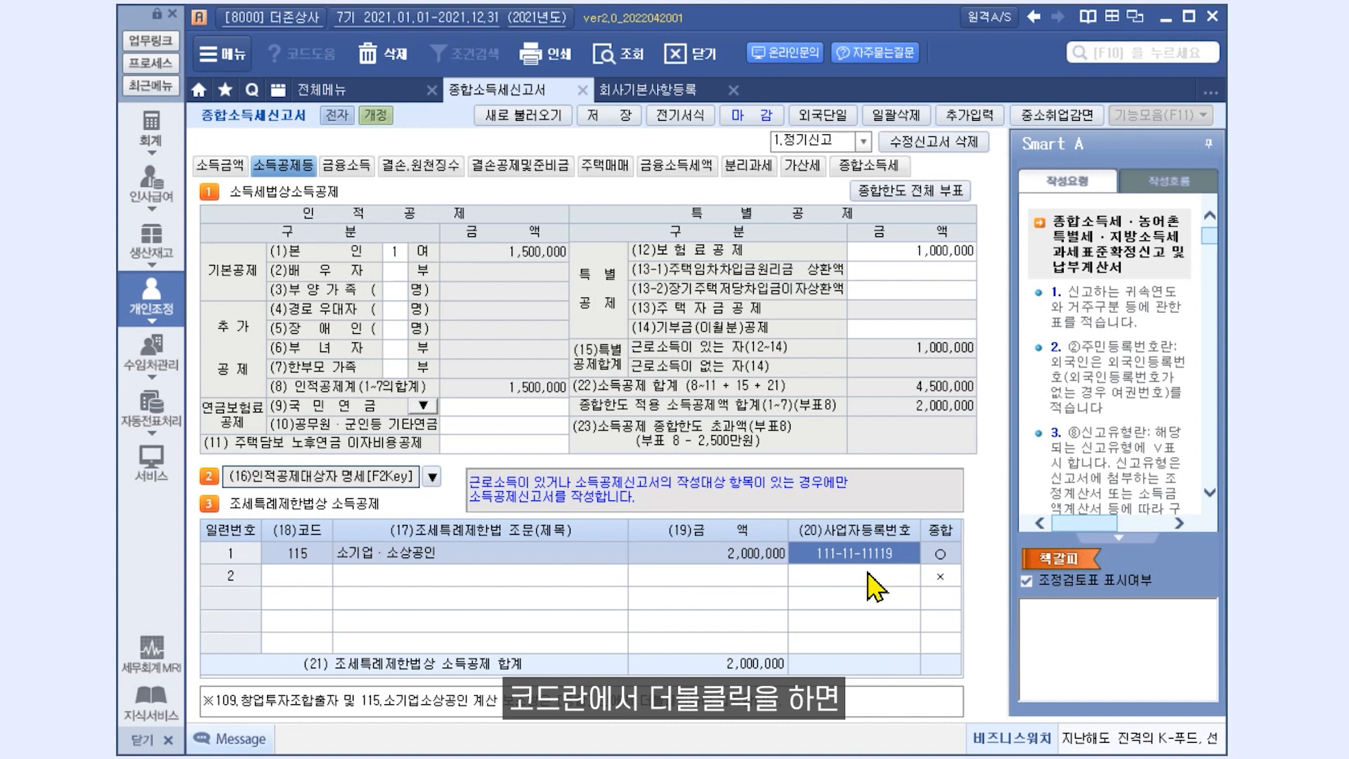
Browse the special-tax deduction code list without choosing, then open the 종합한도 전체 부표 schedule.
double_click(321, 576)
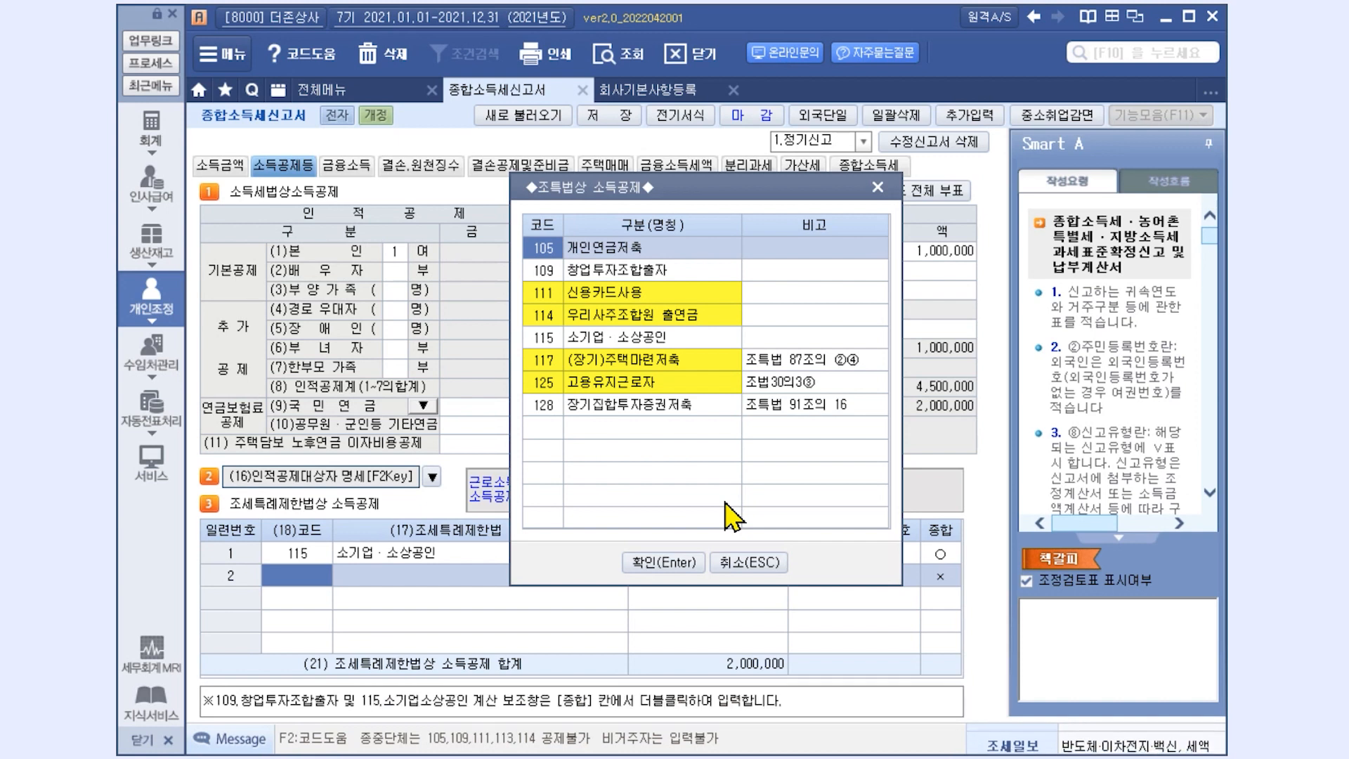
click(750, 564)
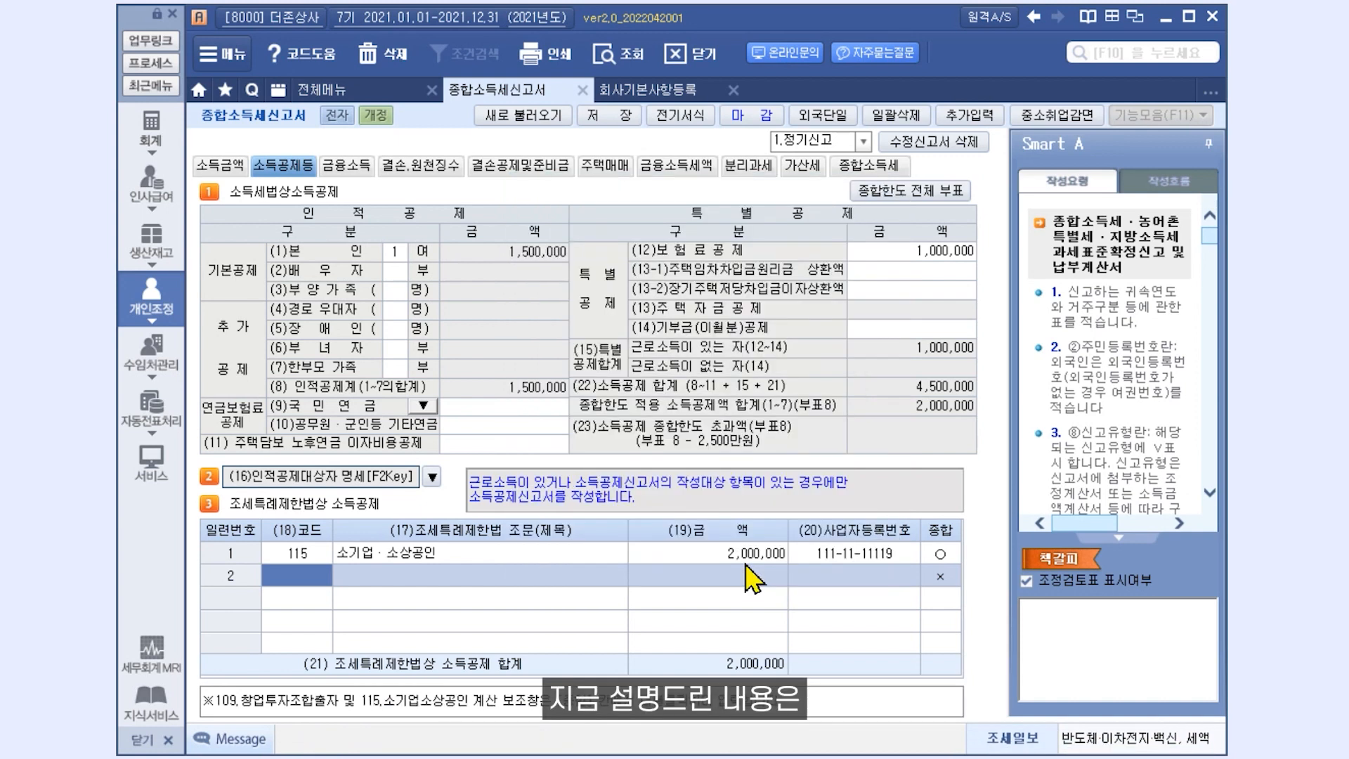
click(967, 199)
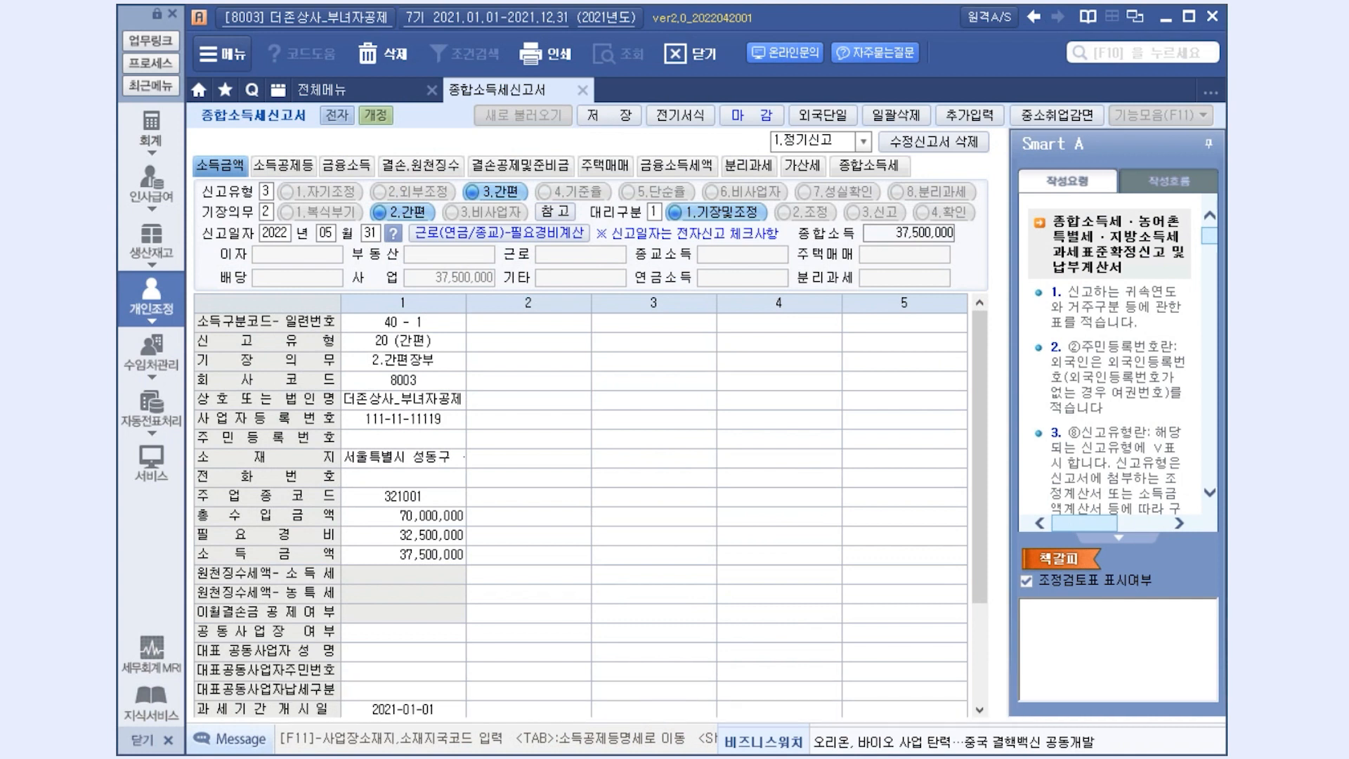
Check self's 부녀자 field in the dependent list, then view the 종합소득세 calculation sheet.
click(276, 167)
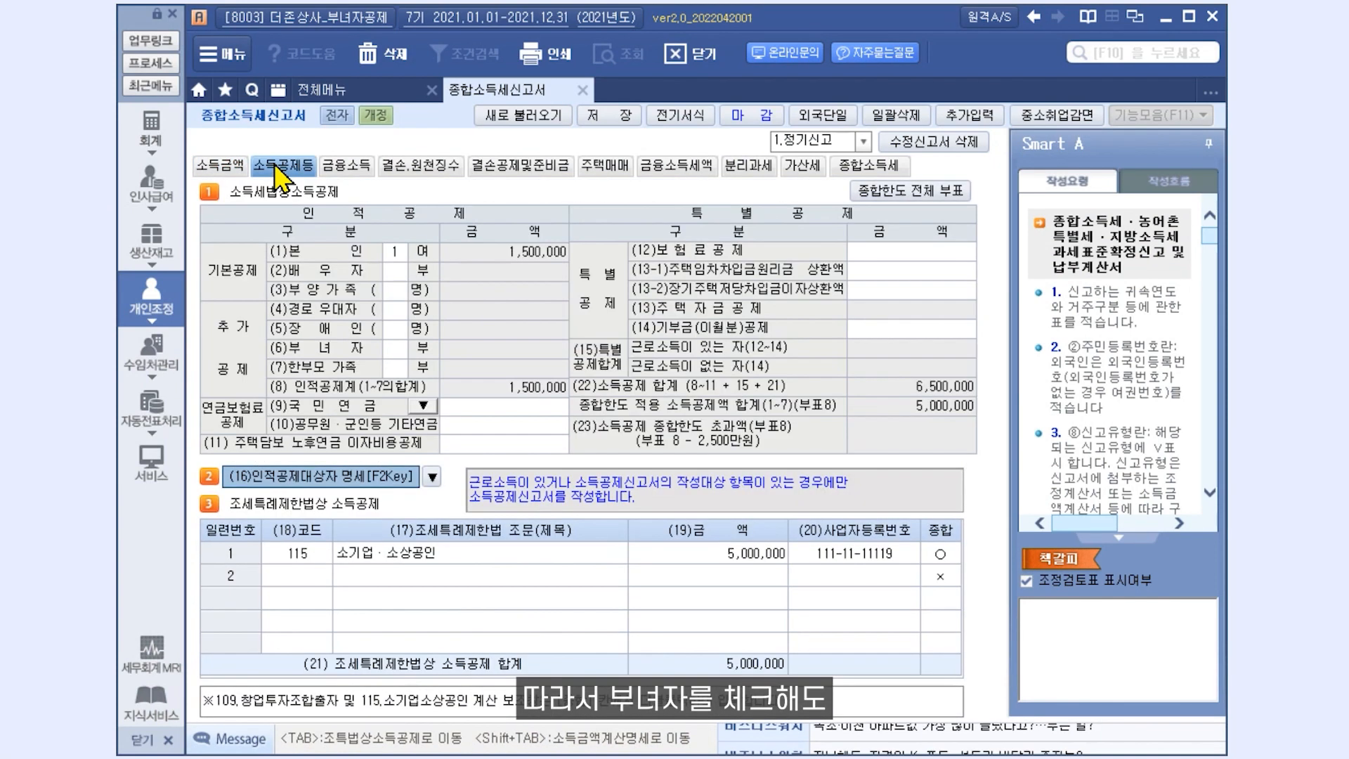
click(432, 477)
click(850, 252)
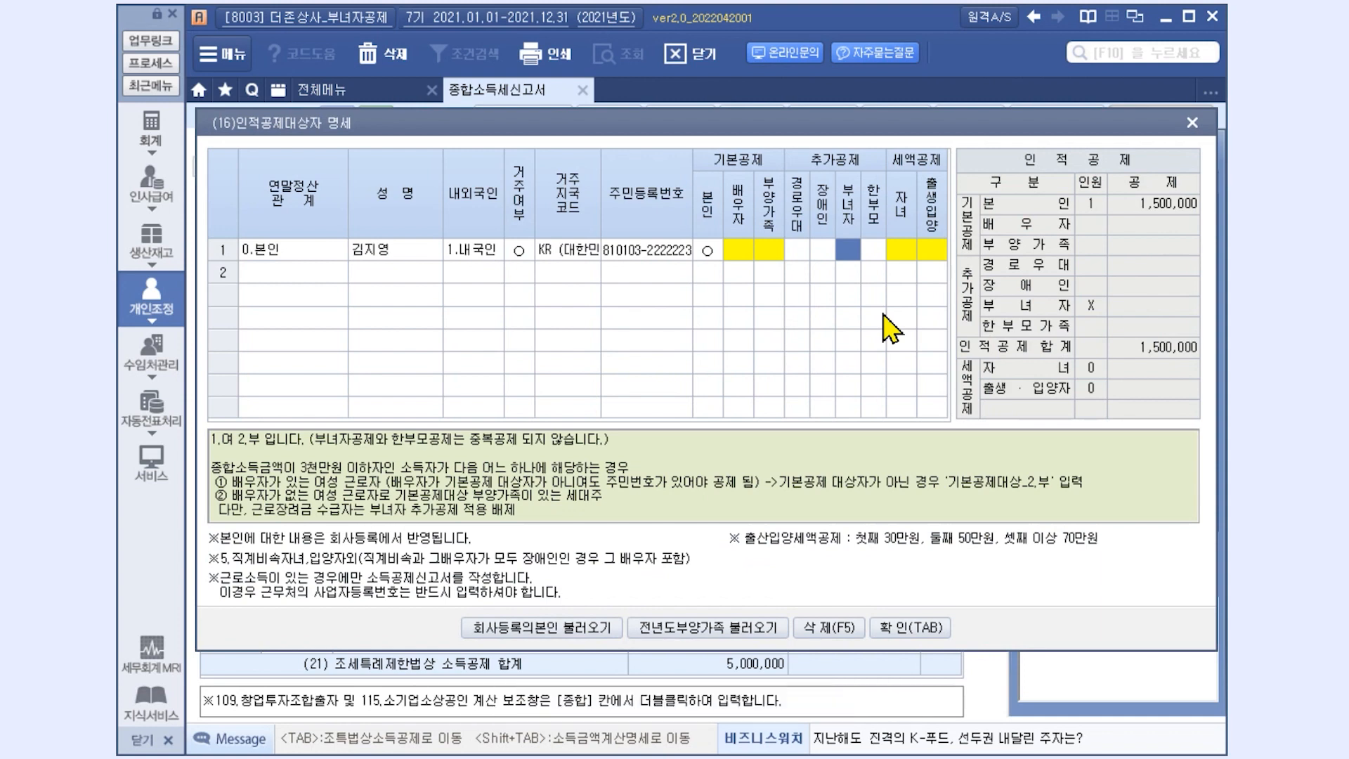
click(1192, 123)
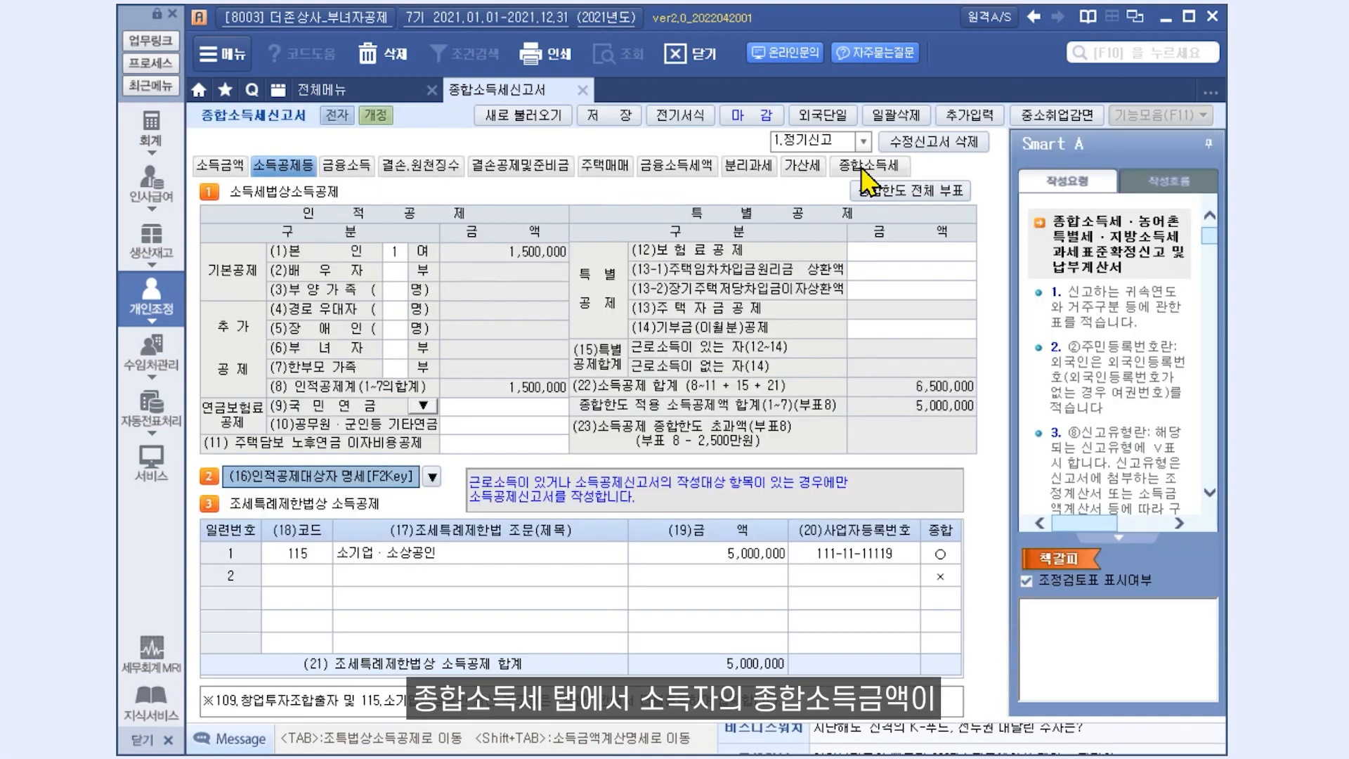
click(862, 172)
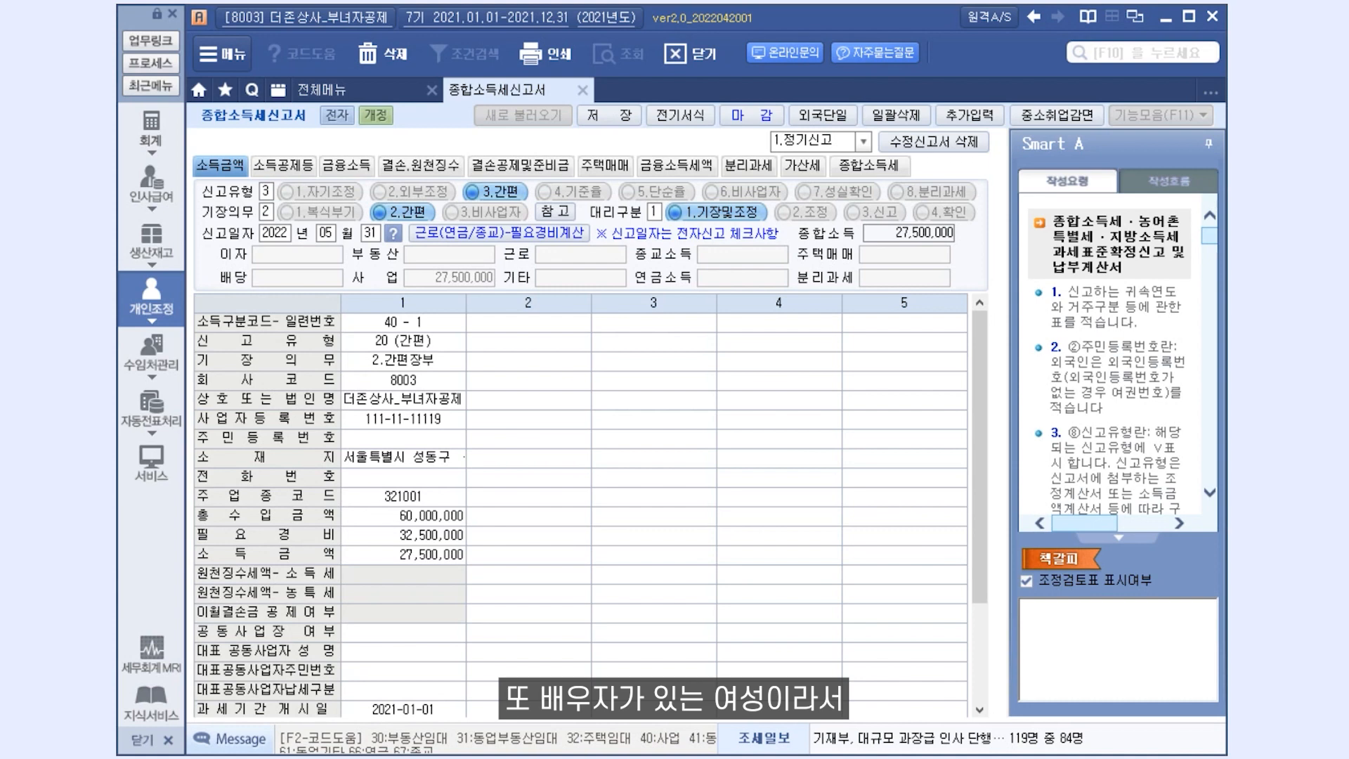
Enter 1 in self's 부녀자 field in the 인적공제대상자 명세 list.
click(306, 167)
click(432, 477)
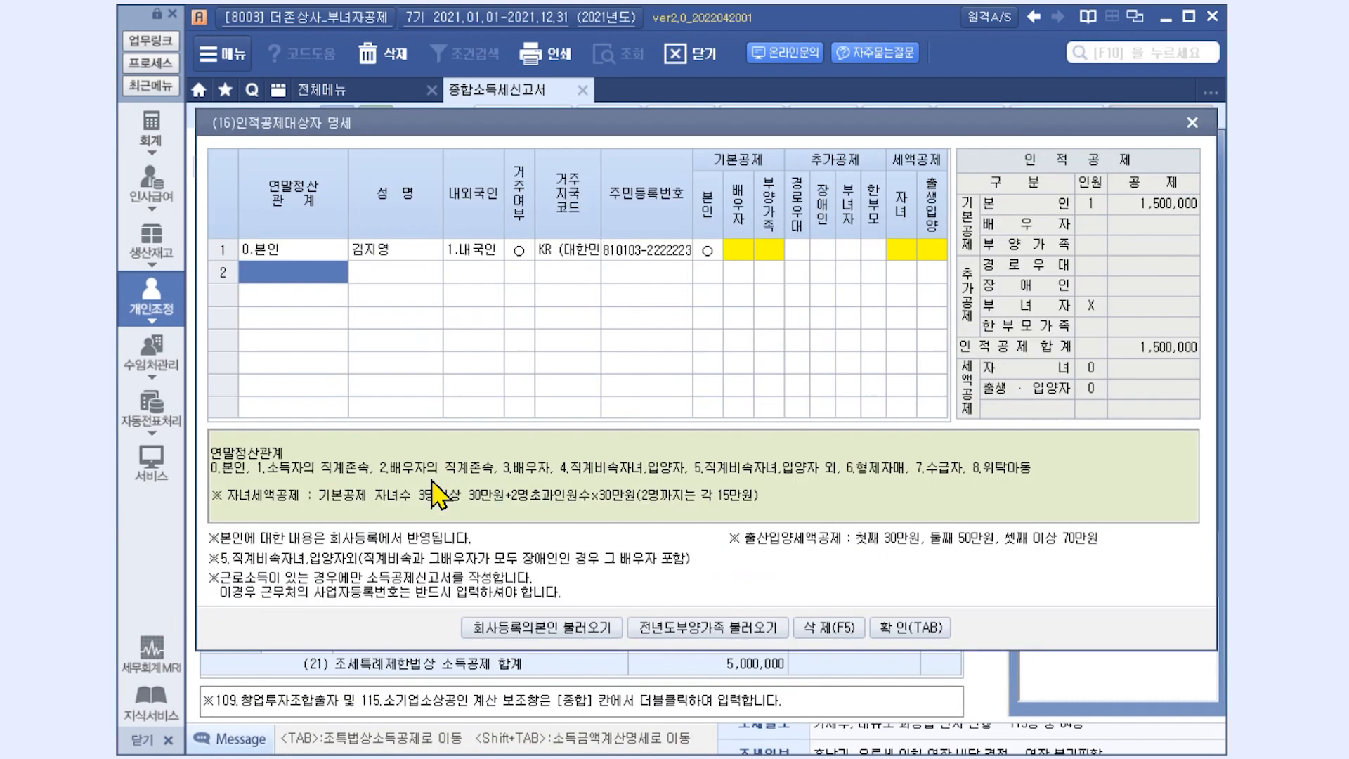
click(847, 251)
text(1)
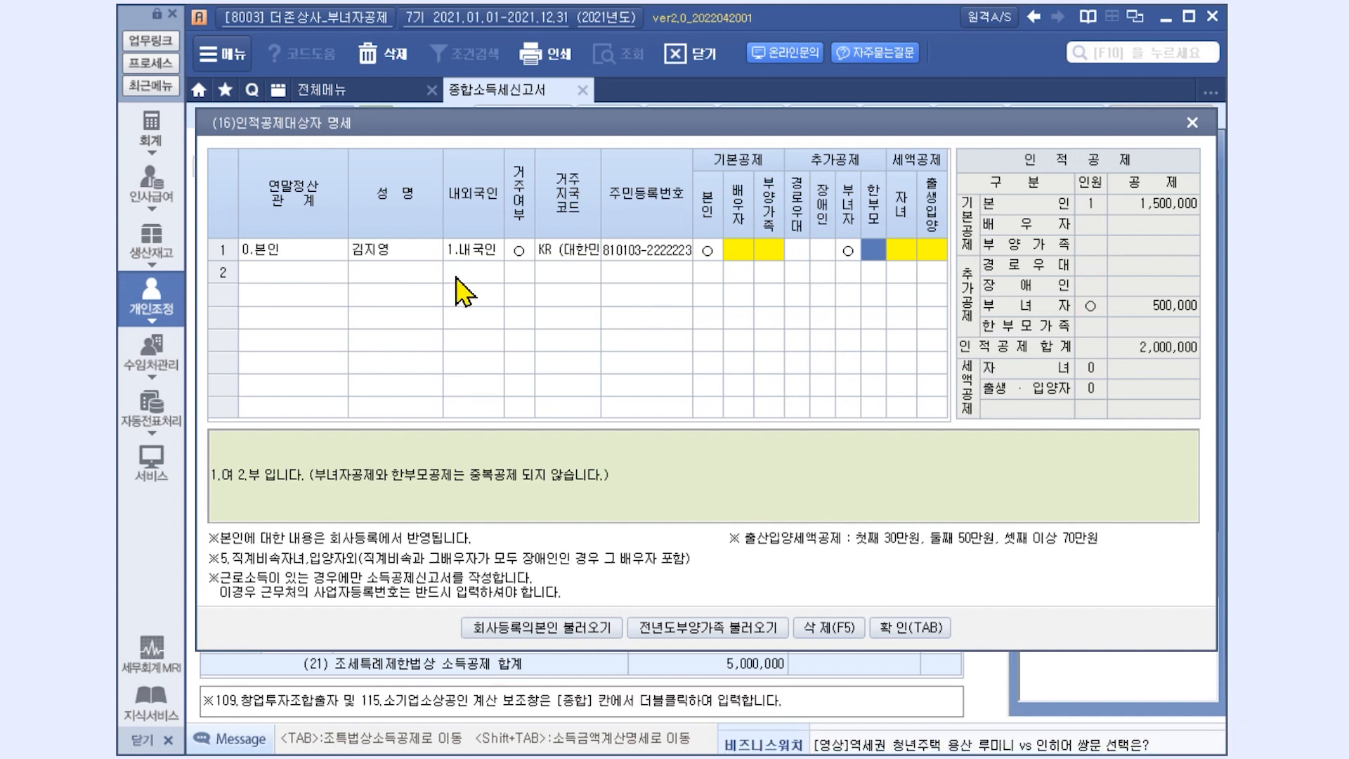
Add a relationship-3 spouse row with the spouse's name and resident number, set 배우자 to 2 (부), and close the list.
click(332, 274)
text(3)
key(Return)
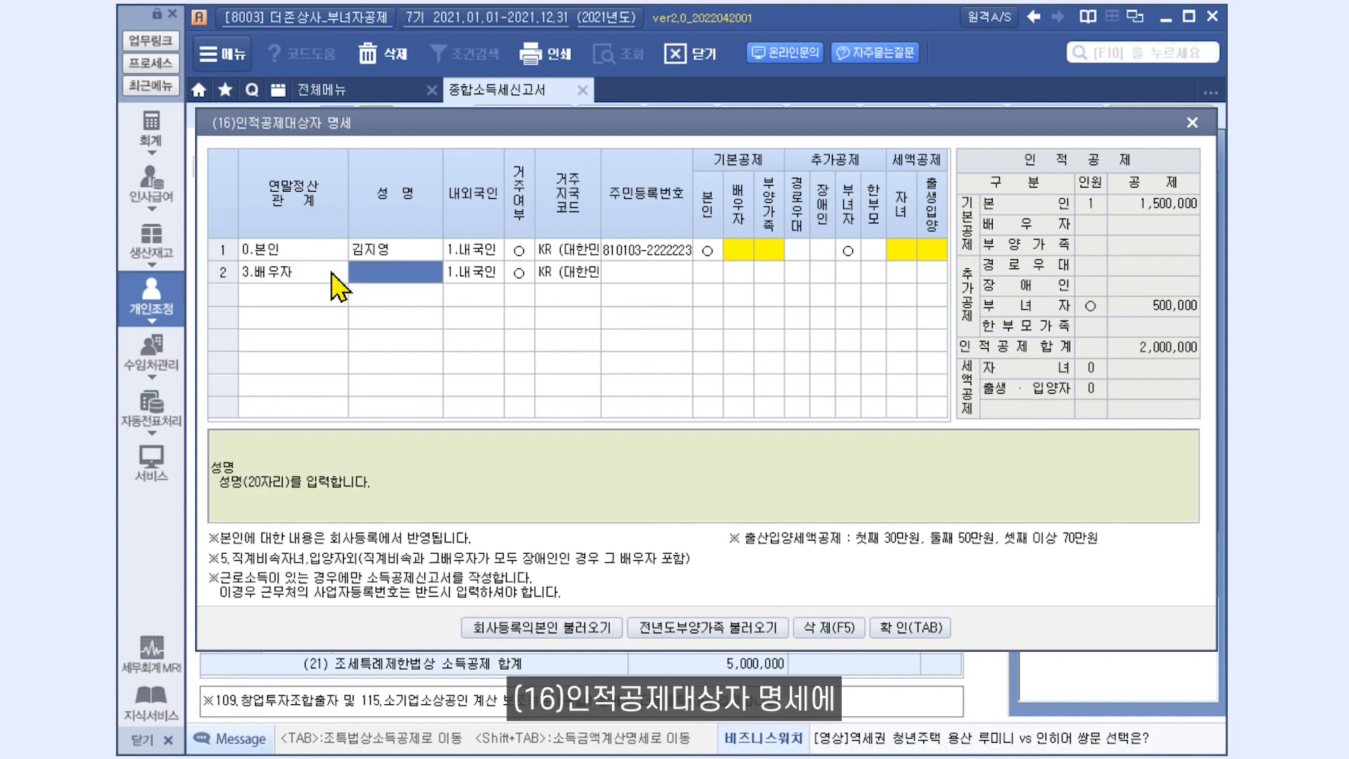
text(김철수)
key(Return)
text(801212-1111111)
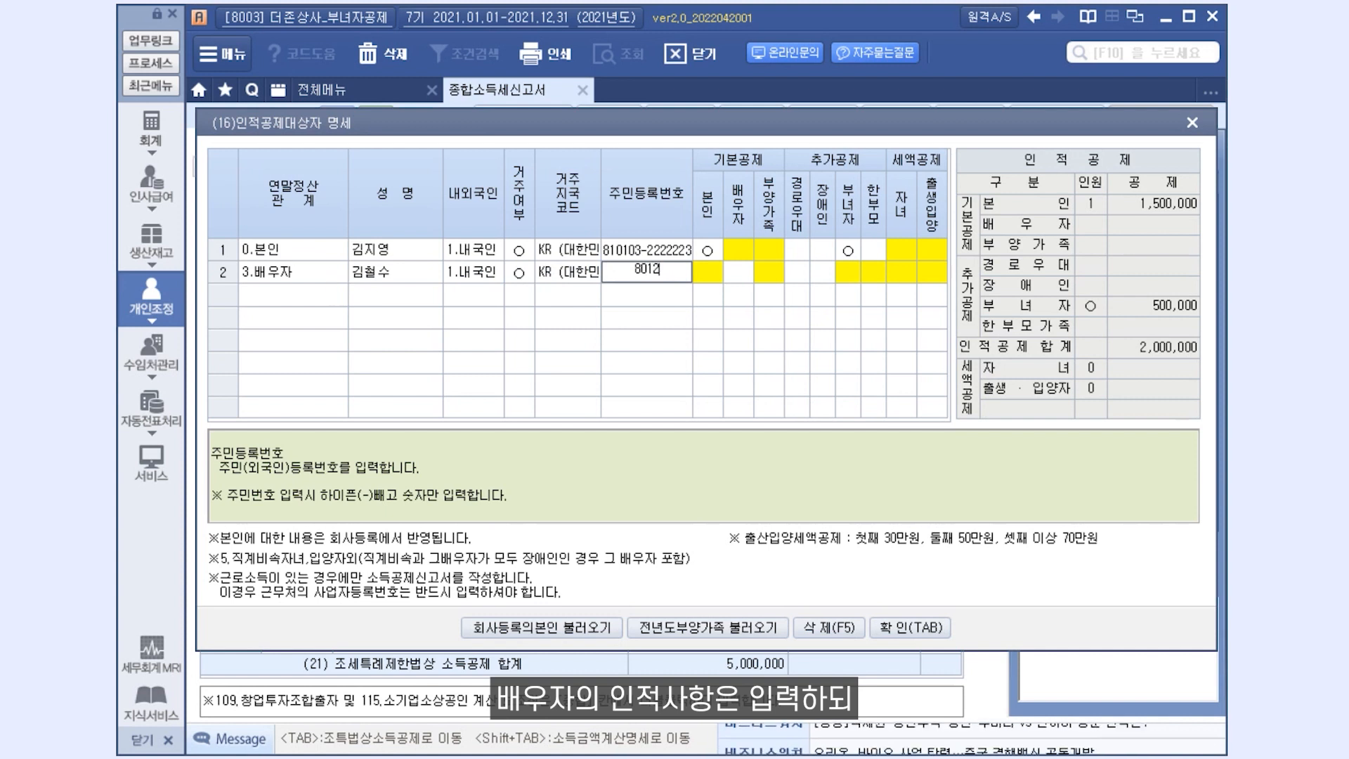
key(Return)
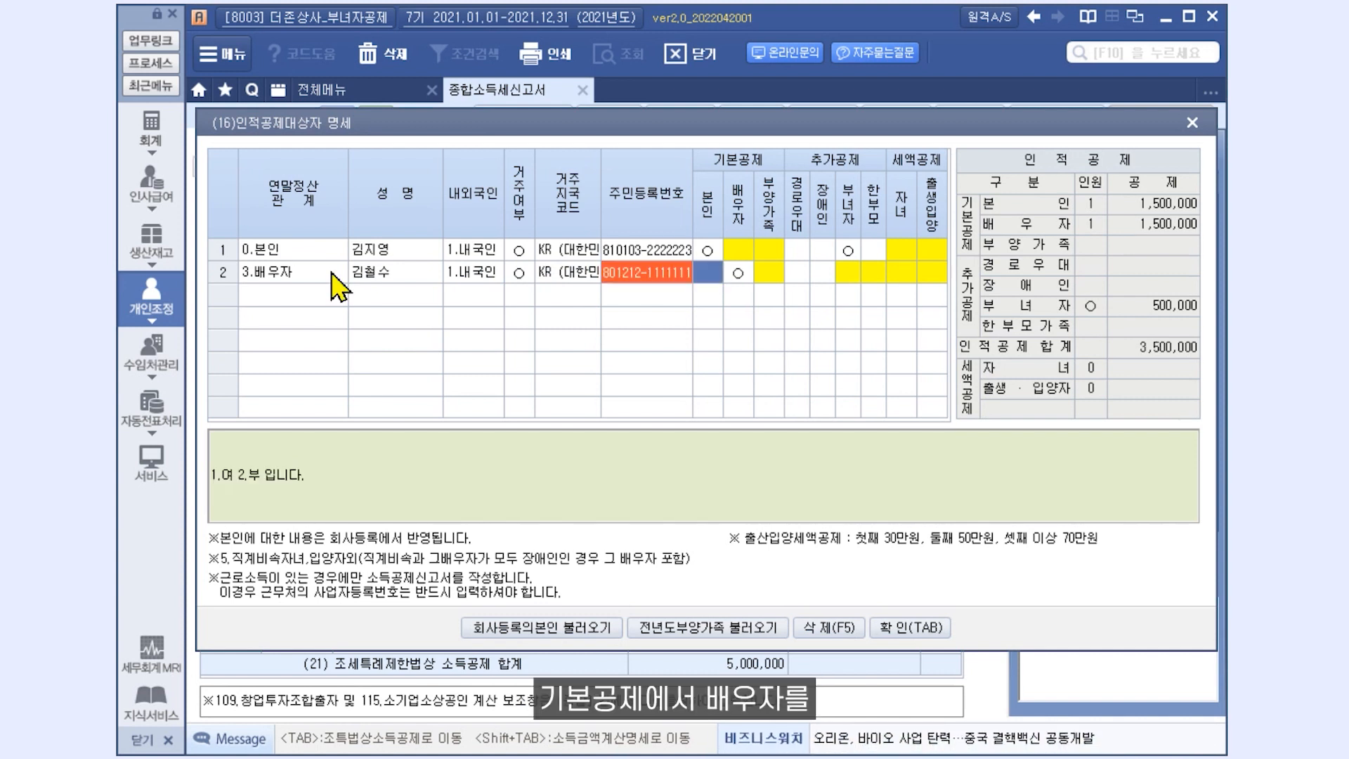
key(Return)
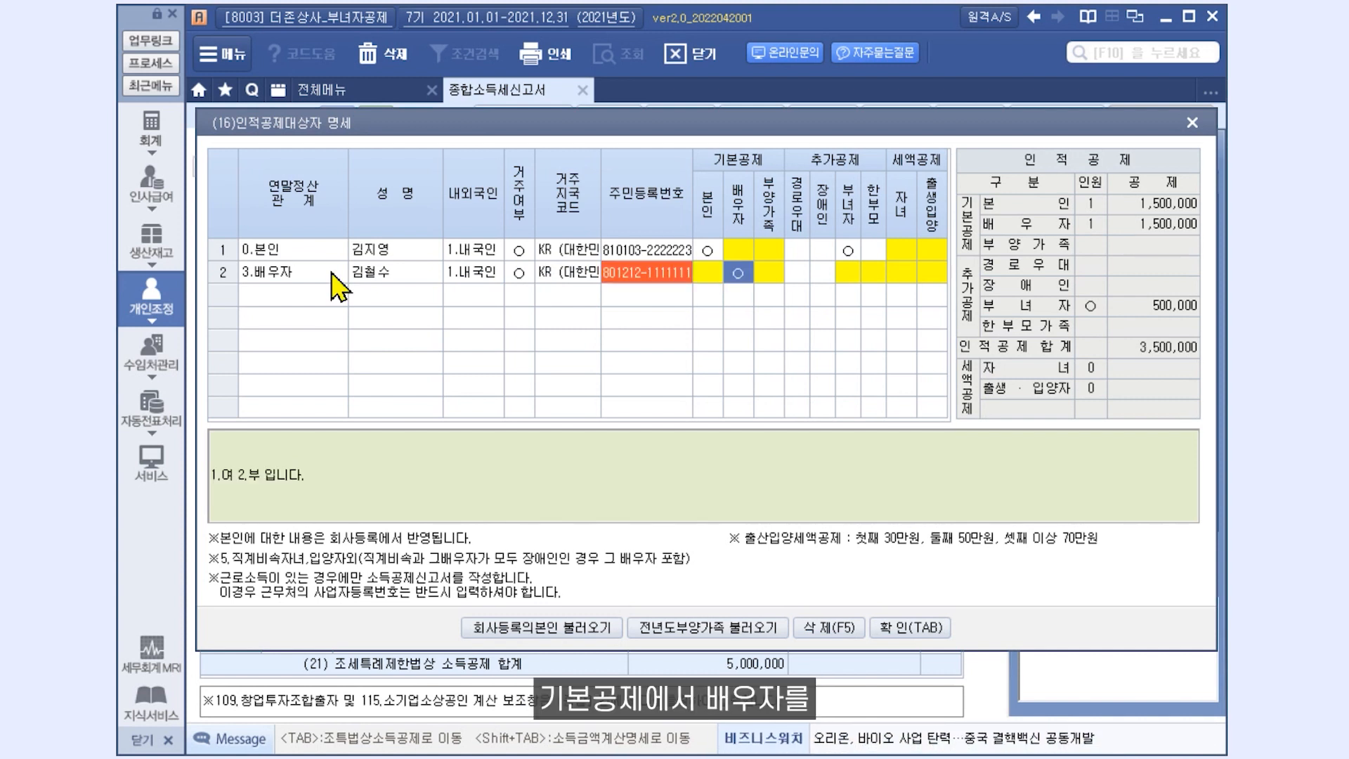
text(2)
click(738, 281)
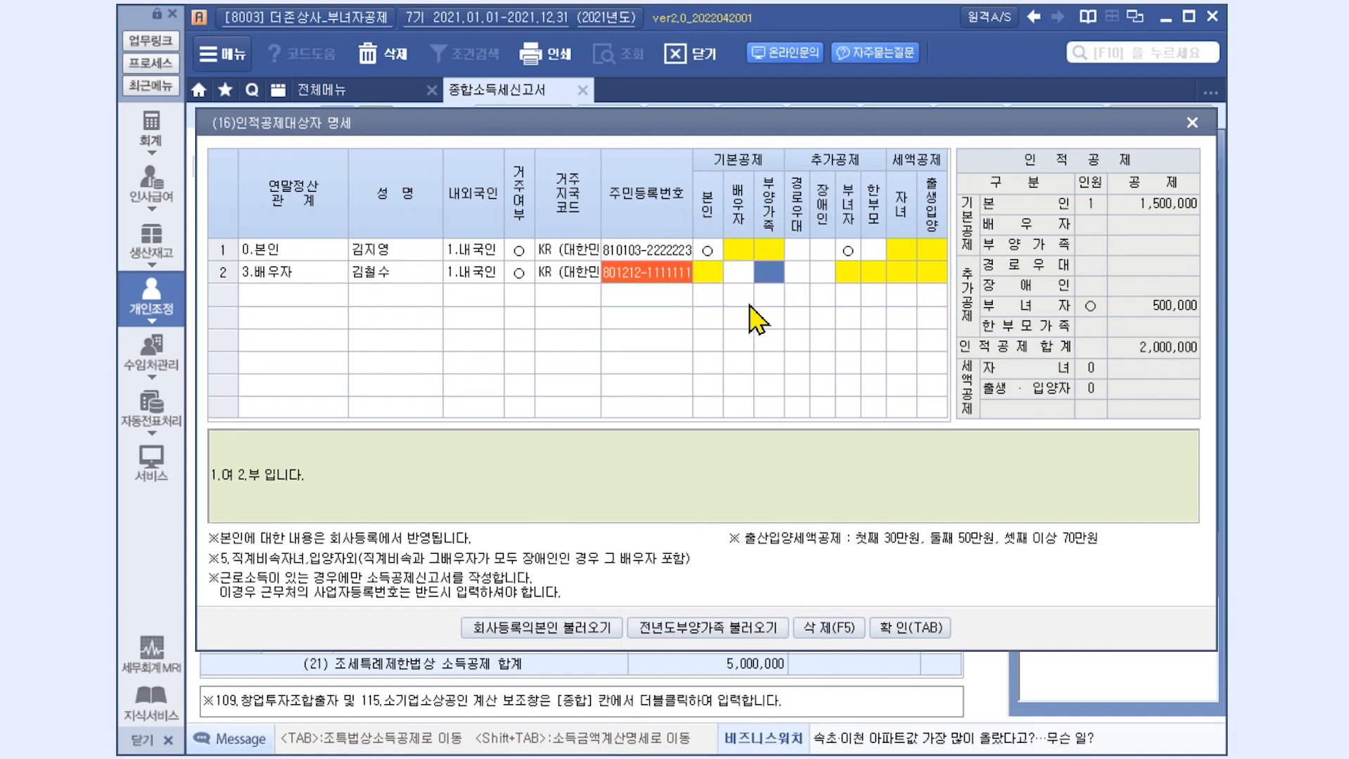